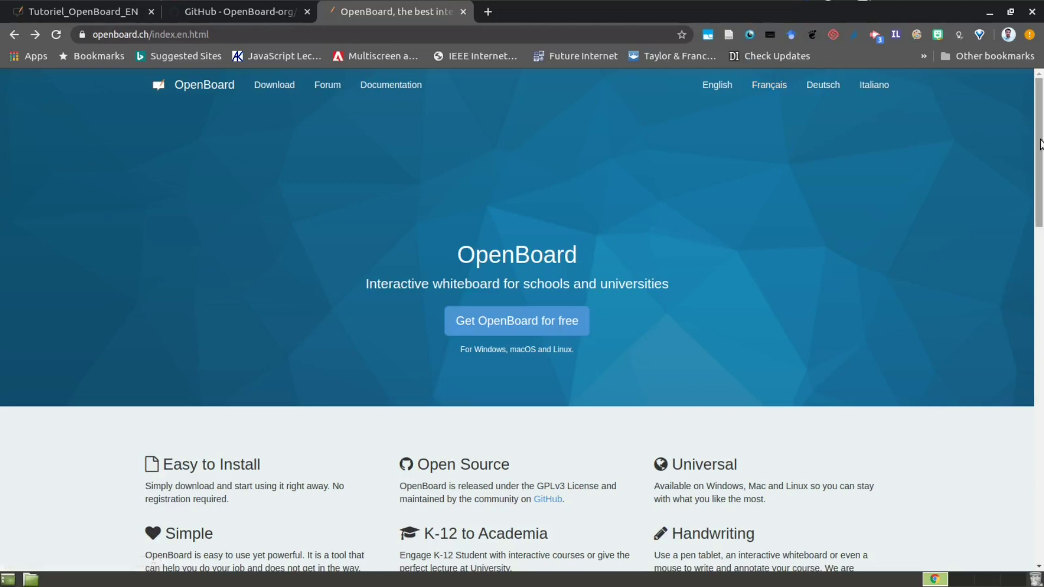
# Look through the OpenBoard home page and open its download page to view the macOS, Windows and Ubuntu versions
pyautogui.moveTo(1040, 144); pyautogui.dragTo(1032, 214)
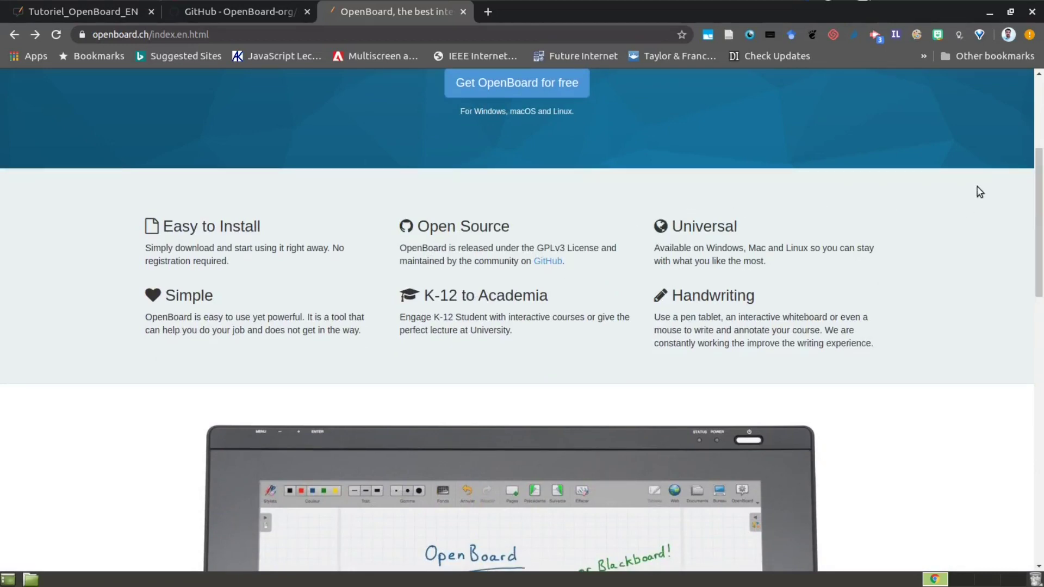
pyautogui.moveTo(1040, 197); pyautogui.dragTo(1020, 358)
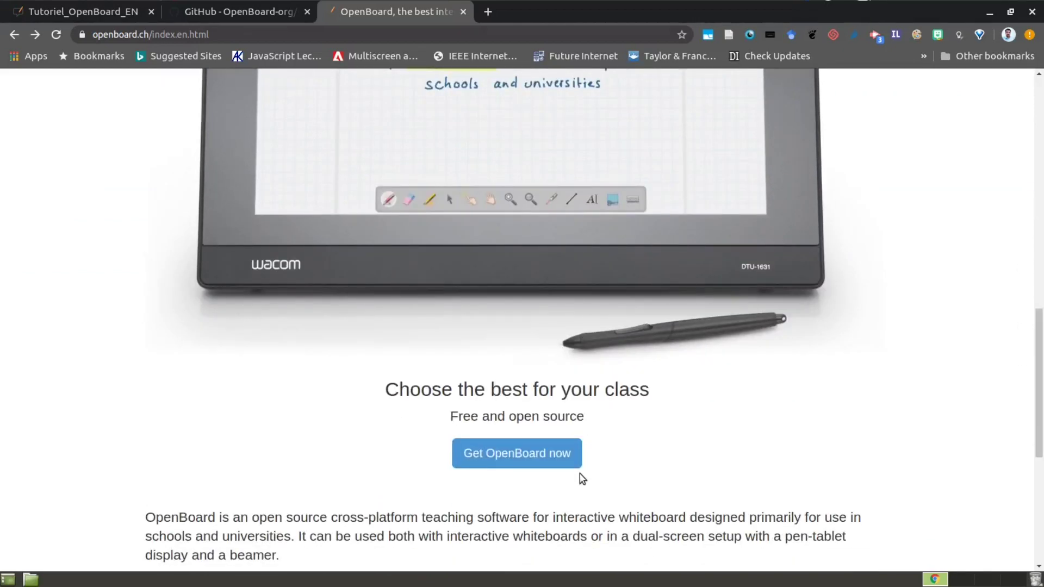
pyautogui.click(551, 459)
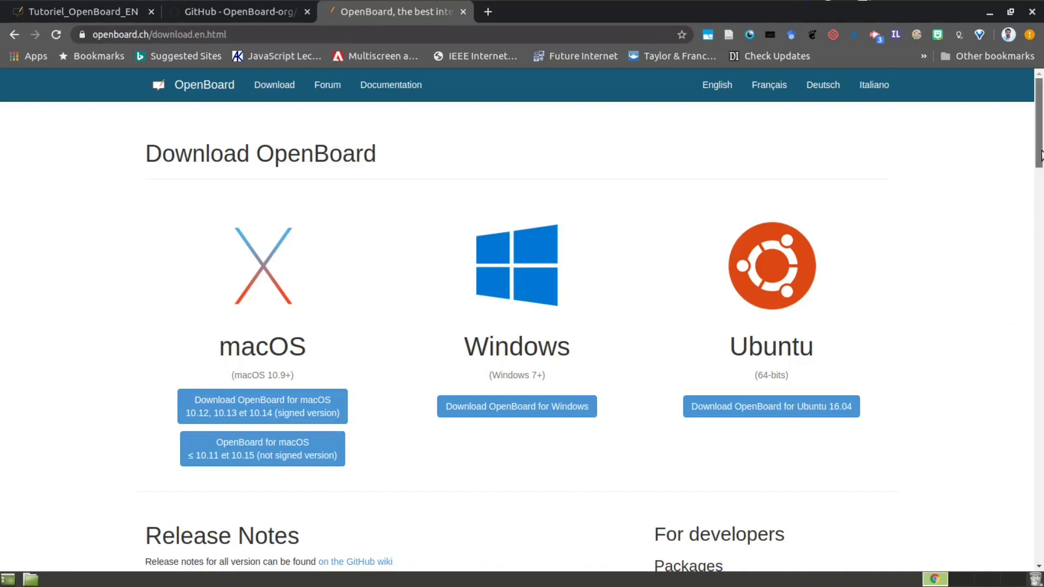
pyautogui.moveTo(1042, 155); pyautogui.dragTo(1039, 173)
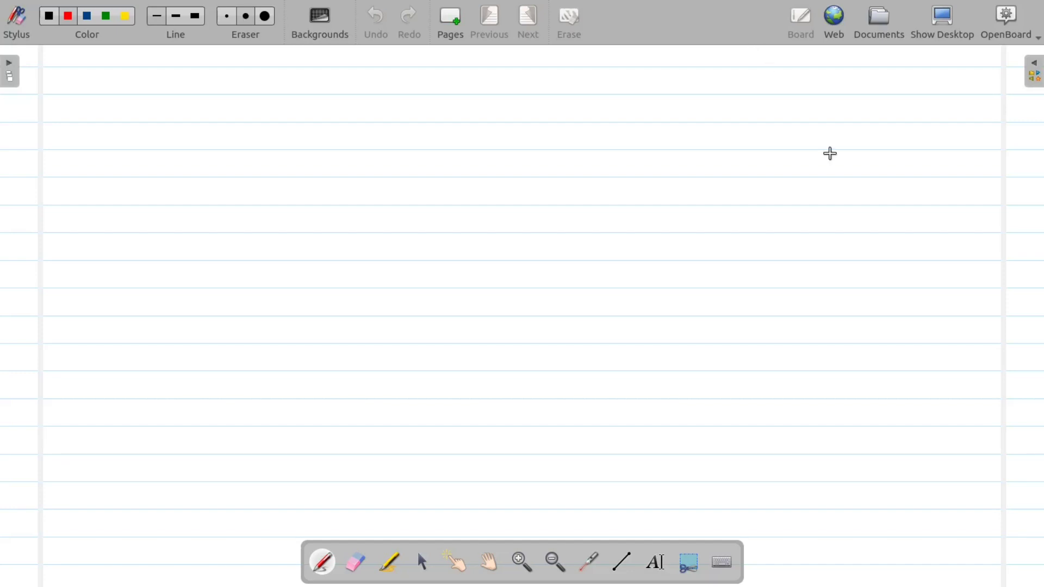
# Add the text "Open Board" near the page's upper-left corner and widen its text box to fit on one line
pyautogui.click(660, 569)
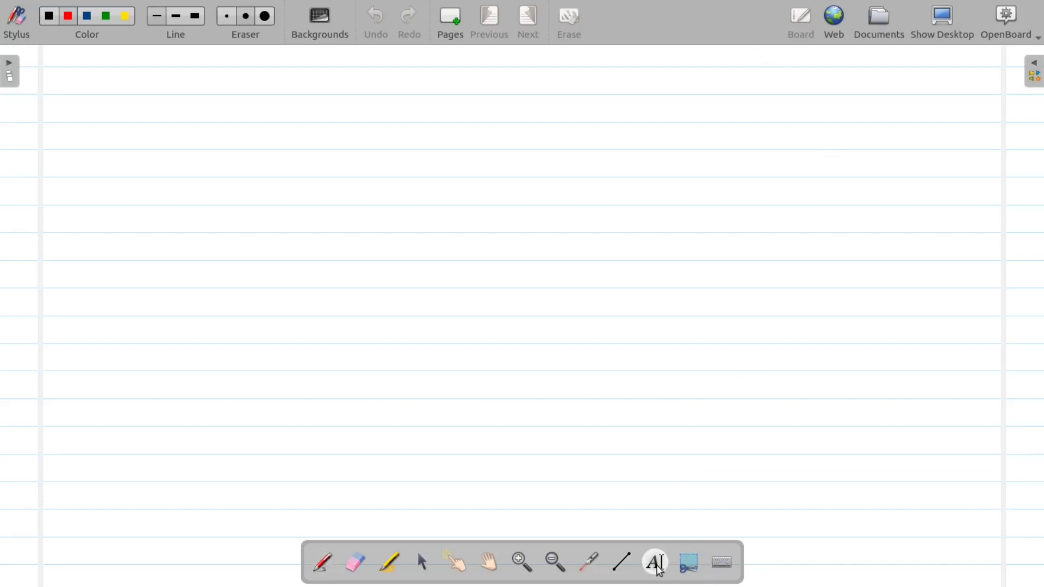
pyautogui.click(168, 104)
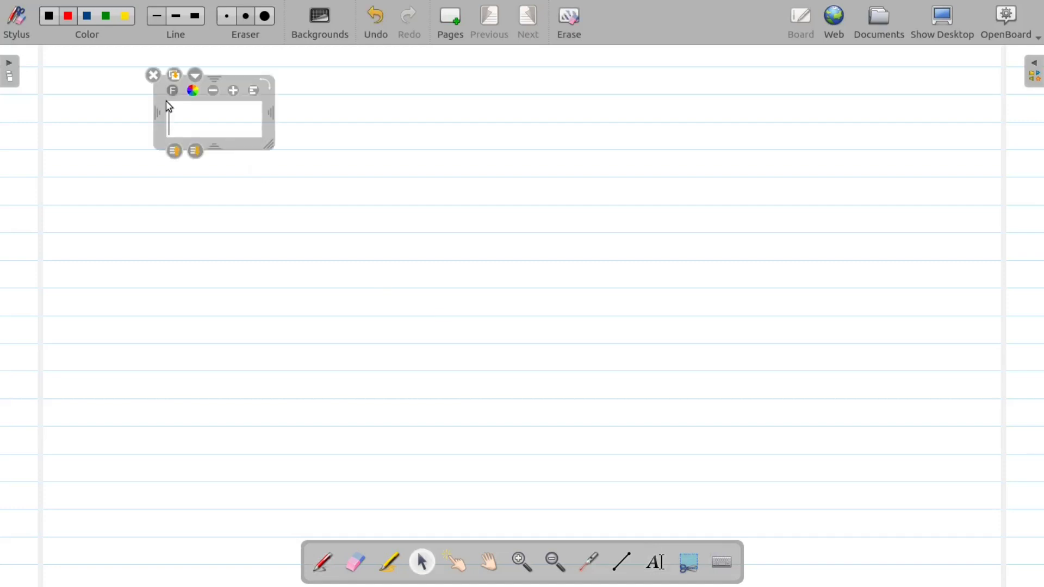
pyautogui.write('Open')
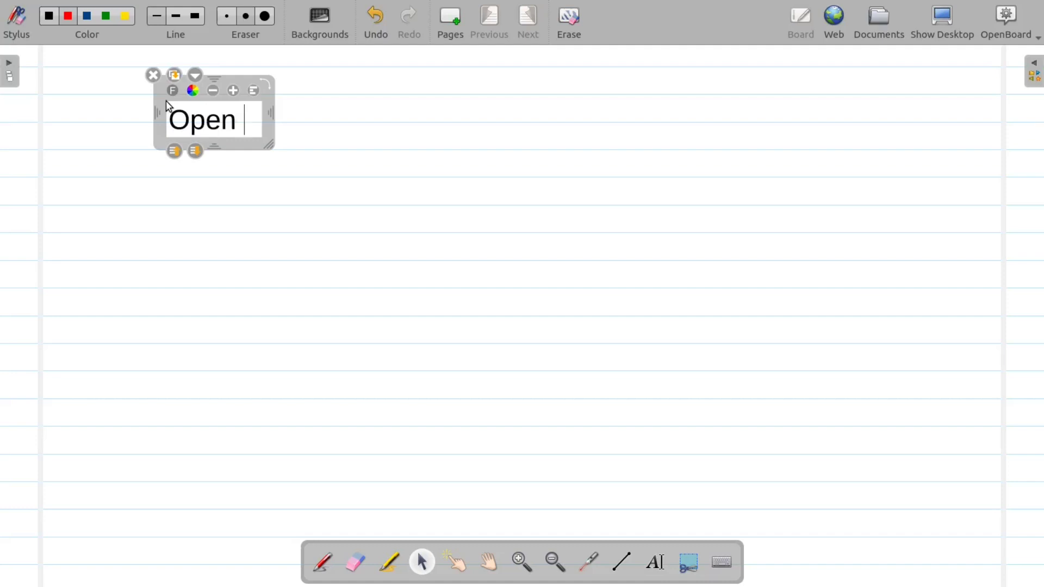
pyautogui.write(' Board')
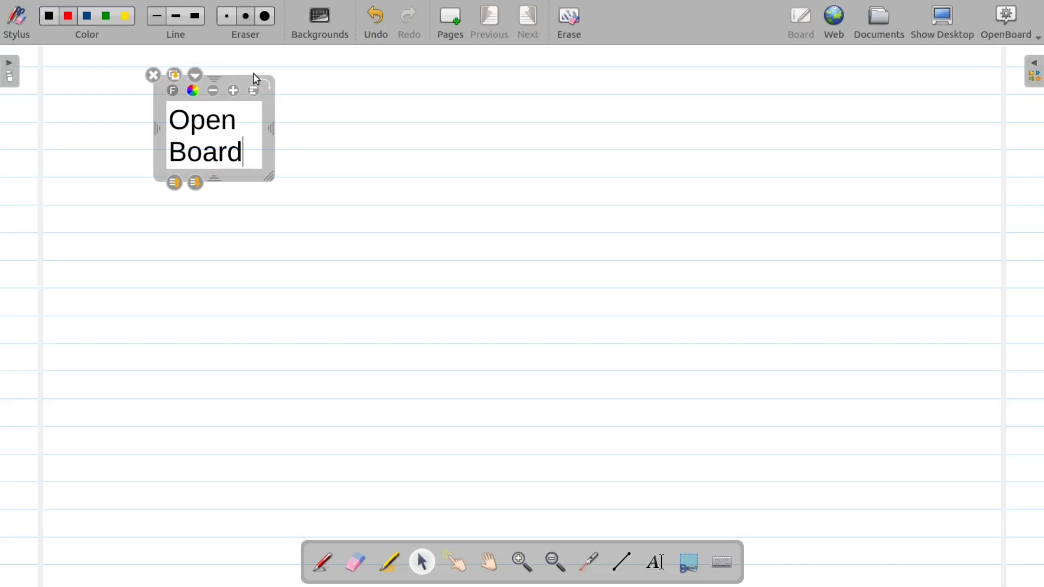
pyautogui.moveTo(275, 125); pyautogui.dragTo(452, 163)
# Change the colour of the "Open Board" text to dark red #550000 and deselect the text box
pyautogui.moveTo(354, 119); pyautogui.dragTo(182, 124)
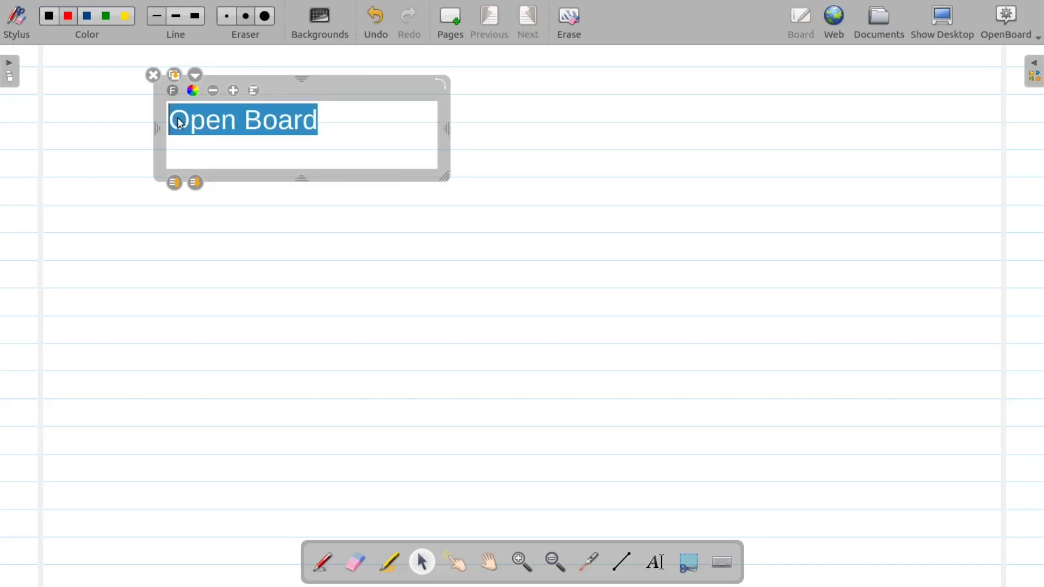
pyautogui.click(194, 92)
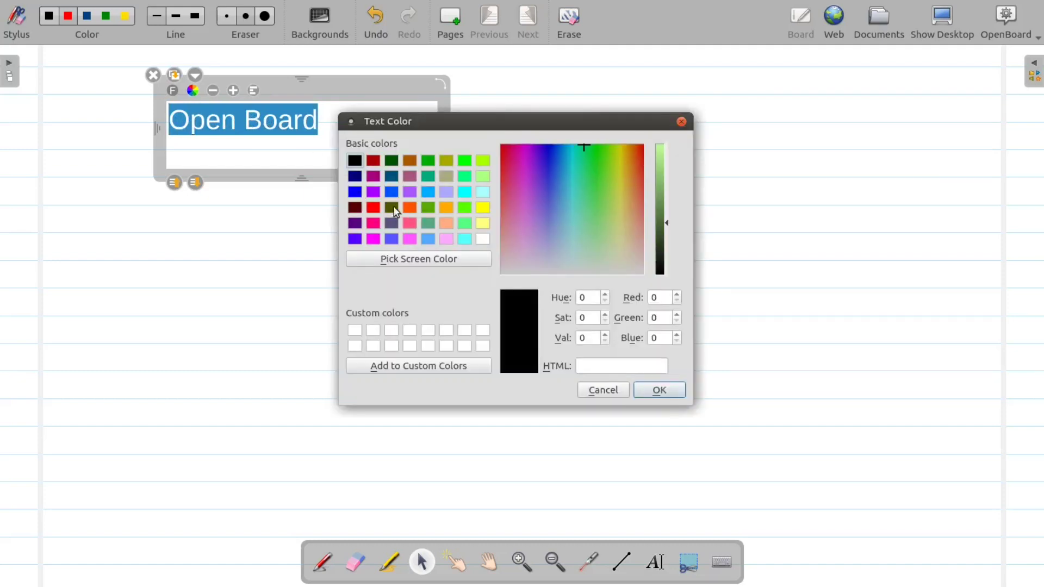
pyautogui.click(355, 208)
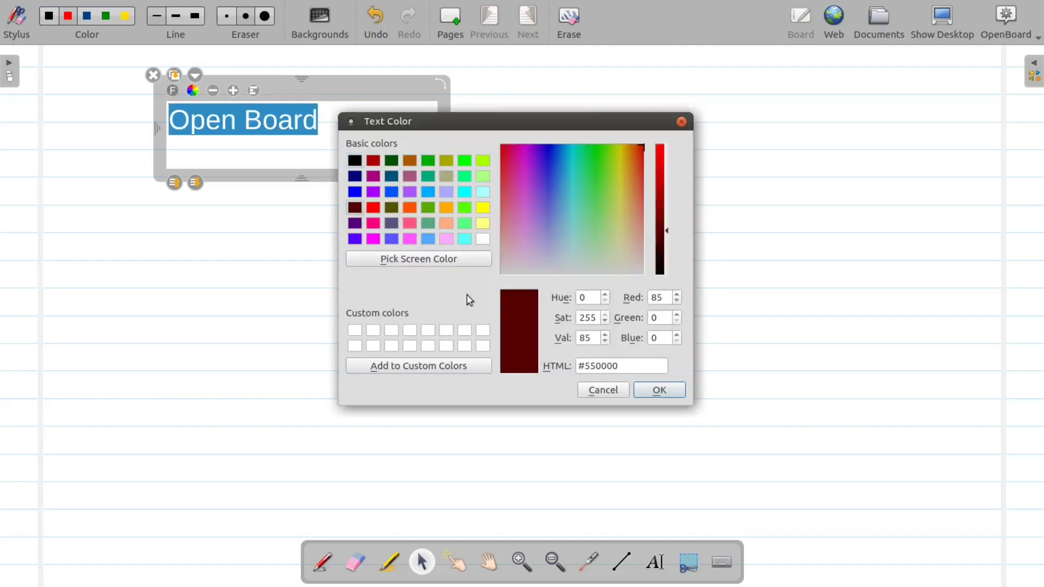
pyautogui.click(672, 391)
pyautogui.click(527, 328)
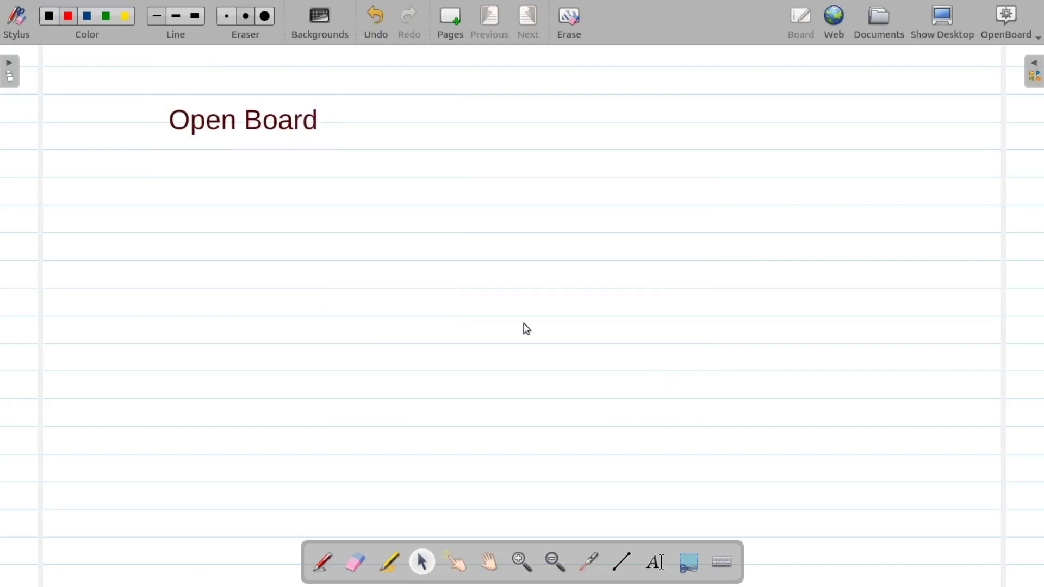
# Move the "Open Board" text to the page's upper-right area and underline it with a straight red line
pyautogui.moveTo(305, 125); pyautogui.dragTo(925, 115)
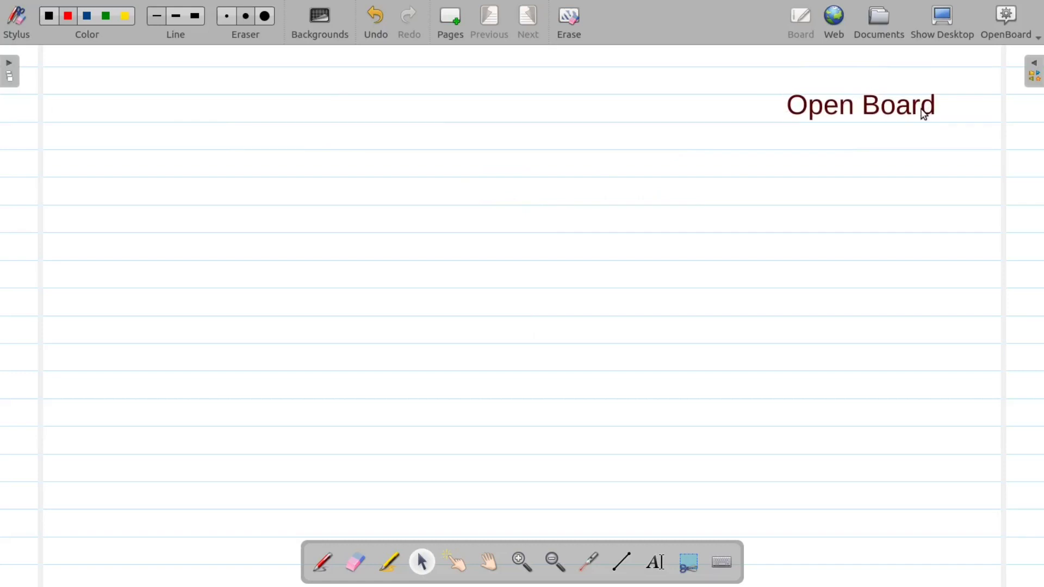
pyautogui.click(622, 562)
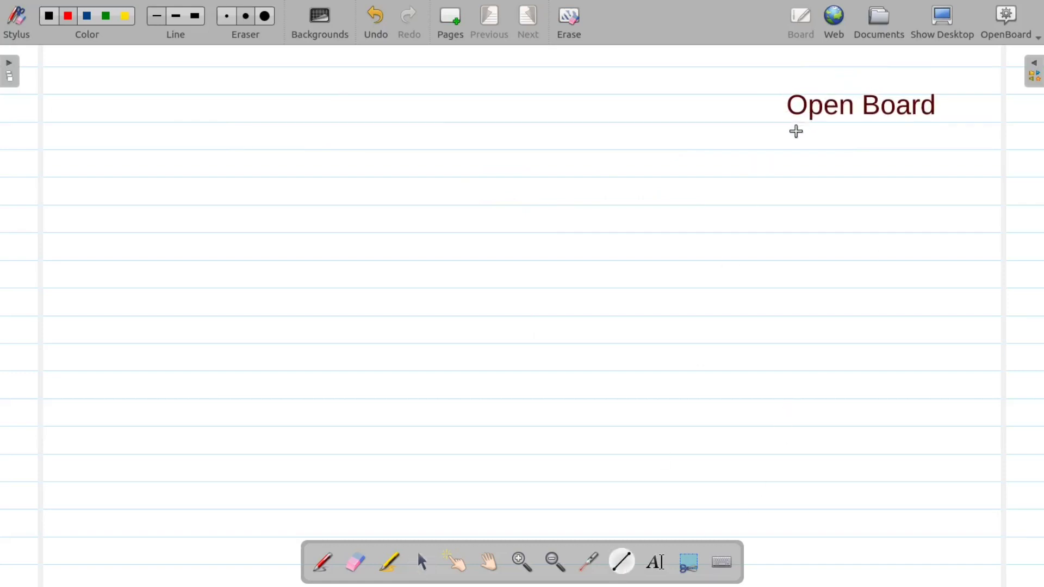
pyautogui.moveTo(796, 132); pyautogui.dragTo(933, 132)
# Point at the area below the title and the middle of the page with the virtual laser pointer
pyautogui.click(590, 562)
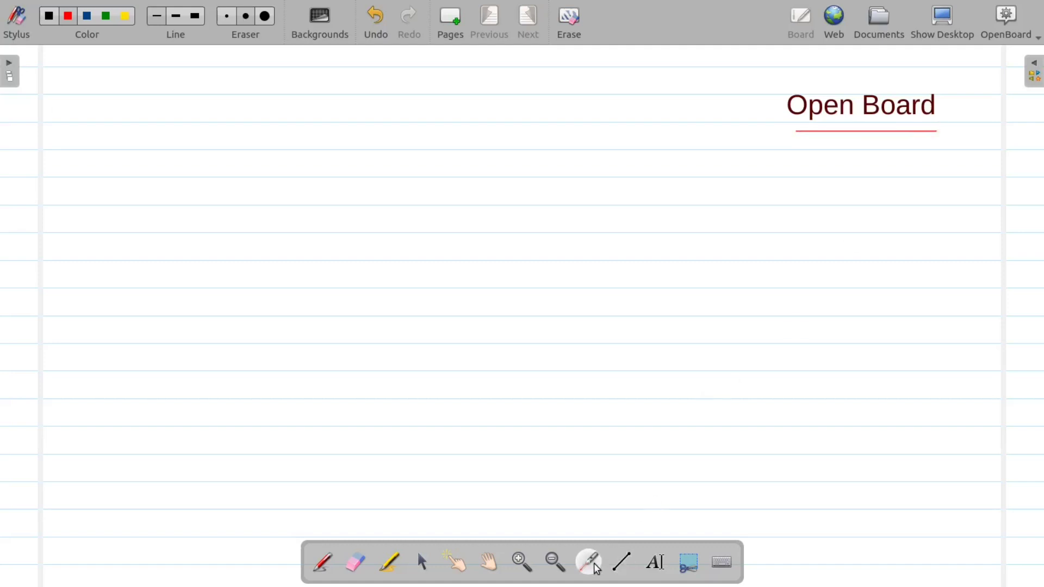
pyautogui.click(869, 152)
pyautogui.click(614, 182)
# Draw a freehand red pen stroke in the page's upper-left area and erase it completely
pyautogui.click(323, 566)
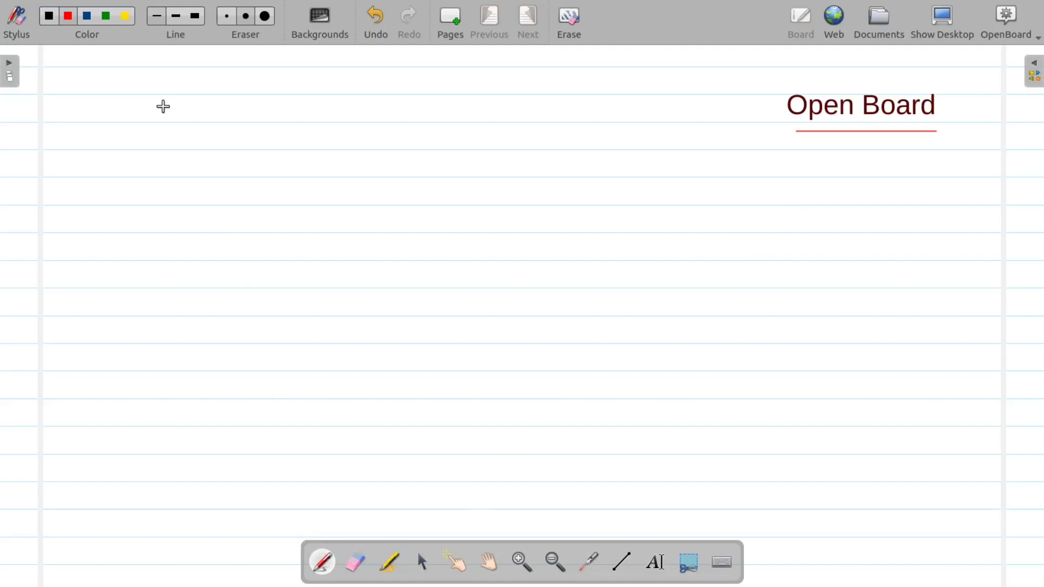
pyautogui.moveTo(164, 106)
pyautogui.mouseDown()
pyautogui.moveTo(124, 134)
pyautogui.moveTo(215, 142)
pyautogui.mouseUp()
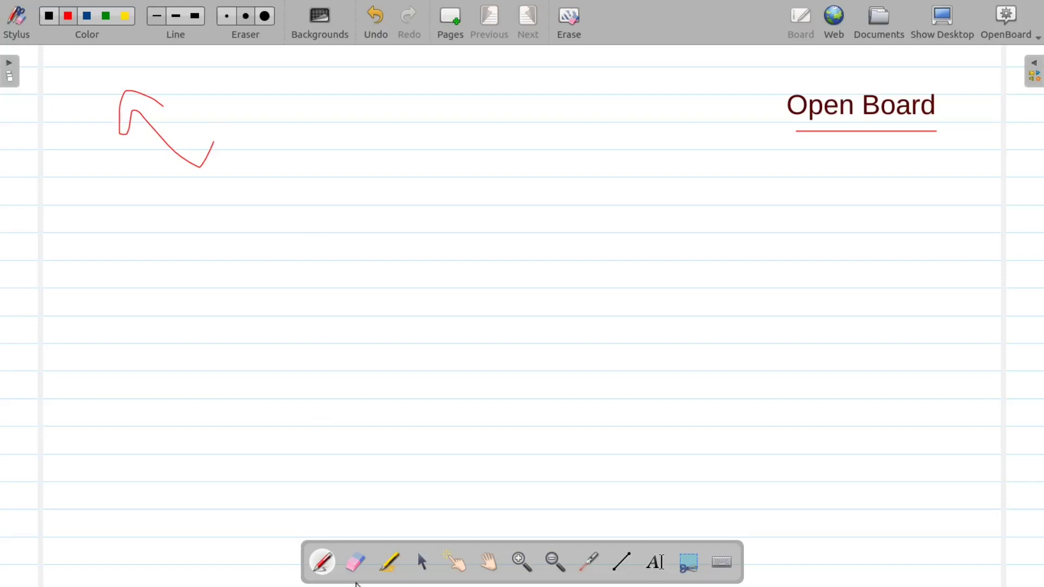
pyautogui.click(356, 564)
pyautogui.moveTo(219, 177)
pyautogui.mouseDown()
pyautogui.moveTo(121, 109)
pyautogui.moveTo(156, 93)
pyautogui.moveTo(131, 132)
pyautogui.mouseUp()
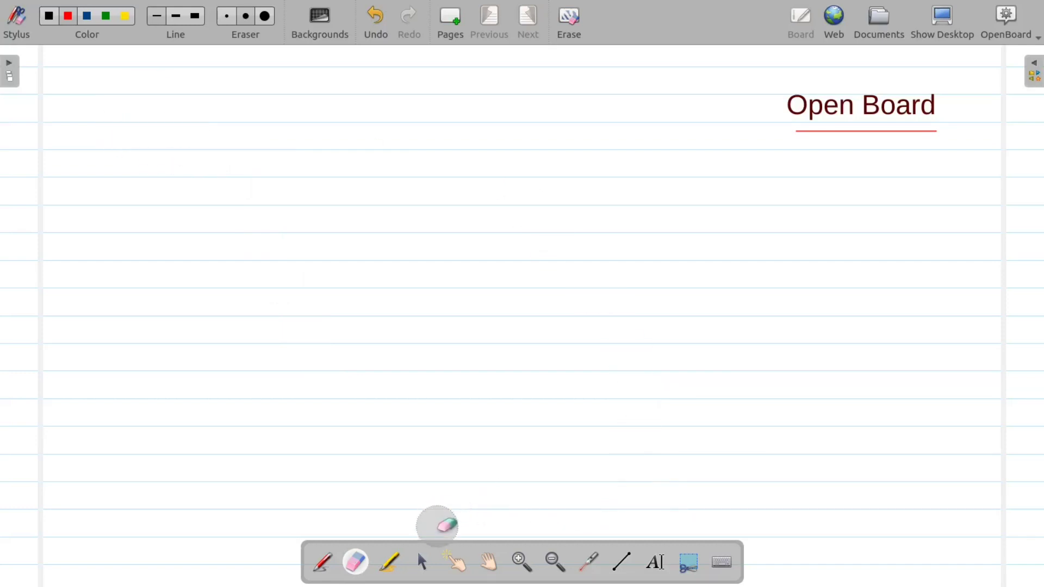
# Try panning and zooming the board, zooming in to 1.4x near the title and back out to 1.0x
pyautogui.click(490, 563)
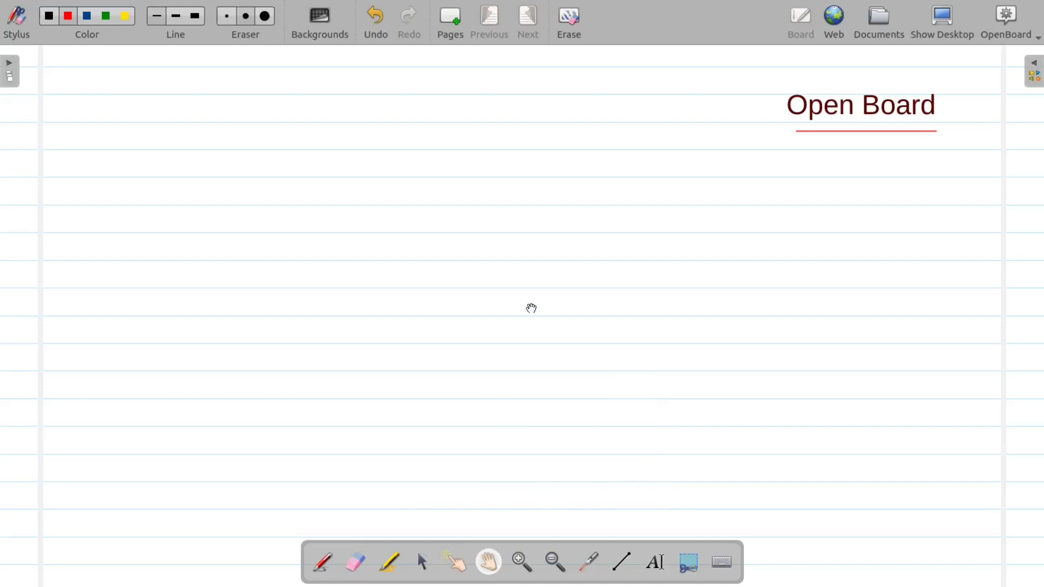
pyautogui.moveTo(532, 308); pyautogui.dragTo(566, 326)
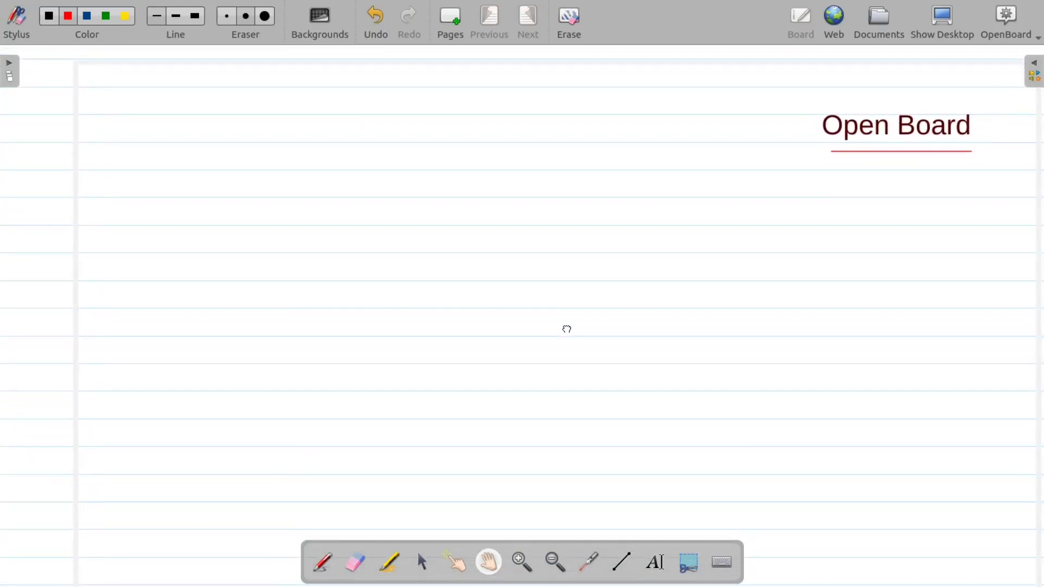
pyautogui.click(522, 563)
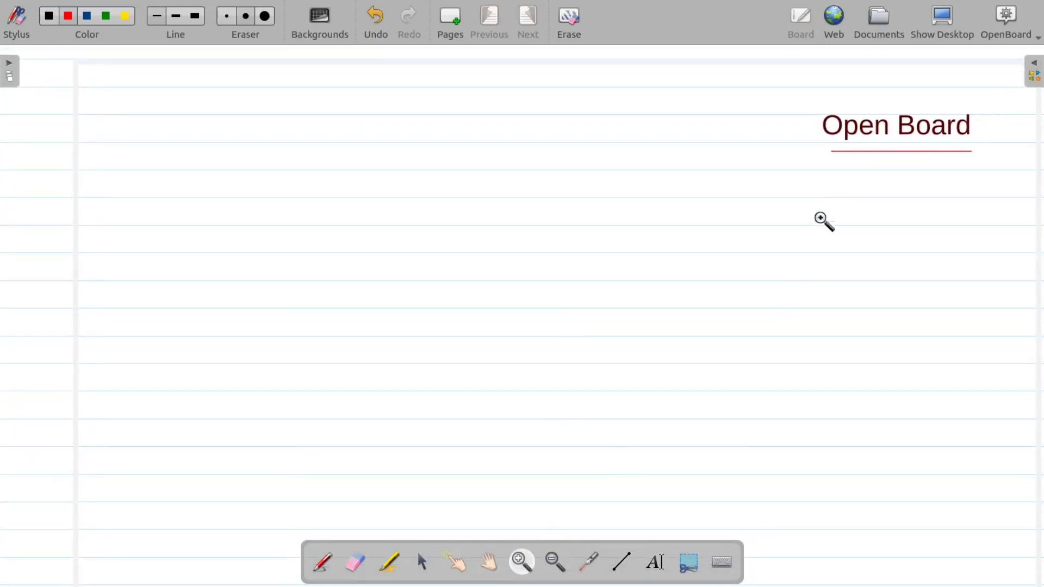
pyautogui.click(827, 215)
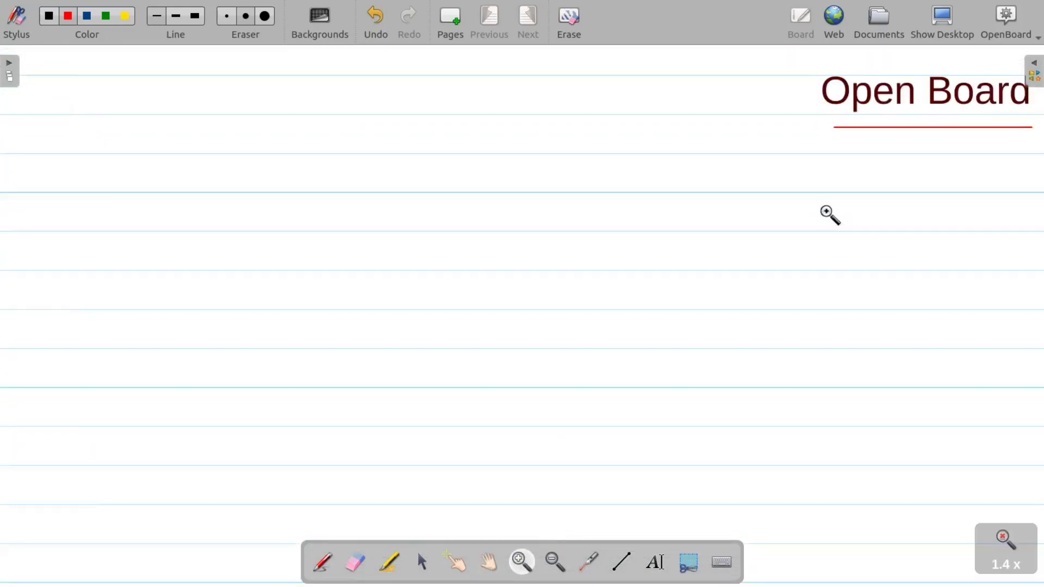
pyautogui.click(557, 565)
pyautogui.click(618, 319)
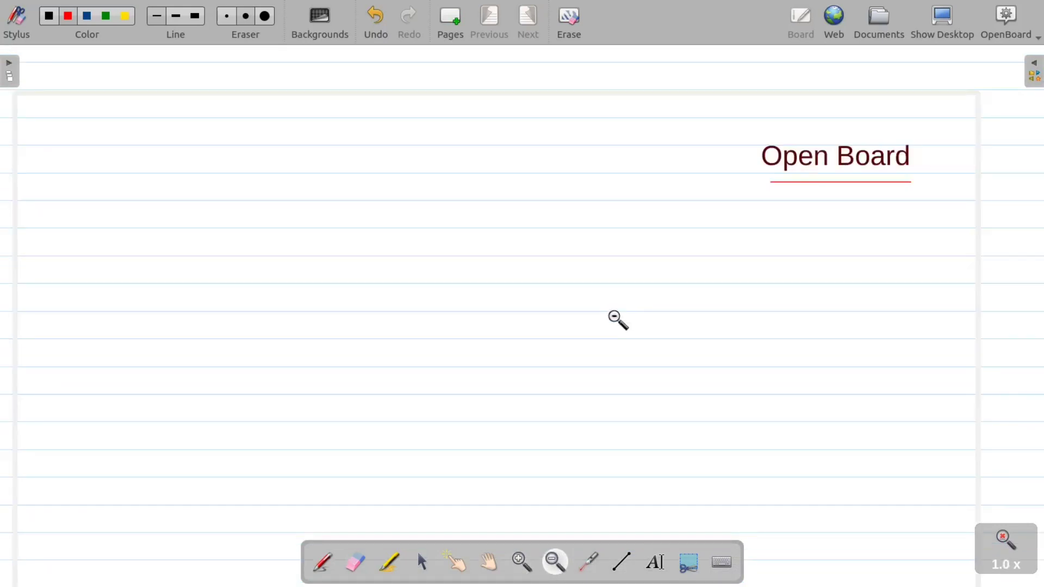
pyautogui.click(490, 564)
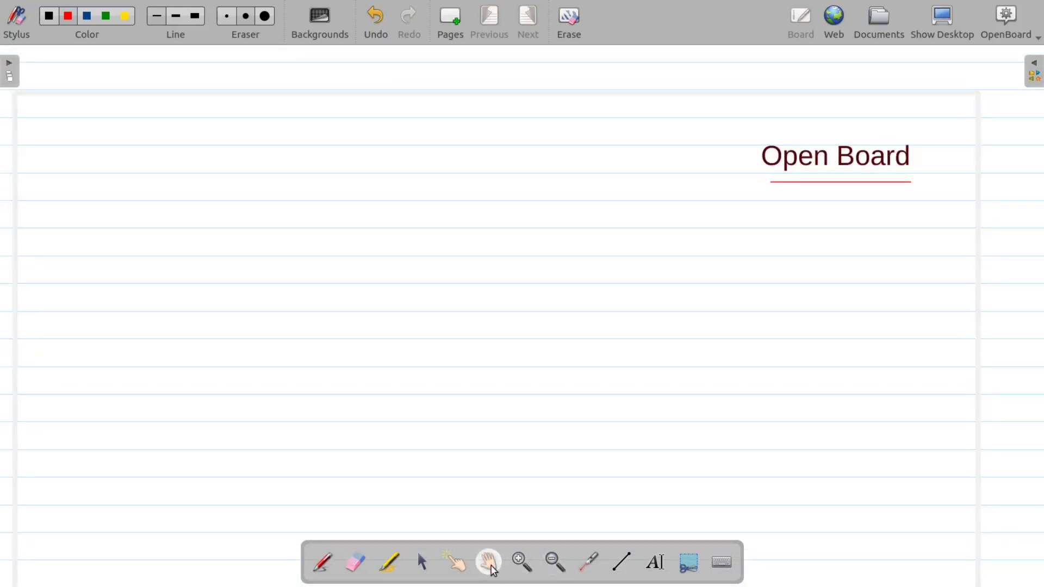
pyautogui.moveTo(508, 341); pyautogui.dragTo(541, 310)
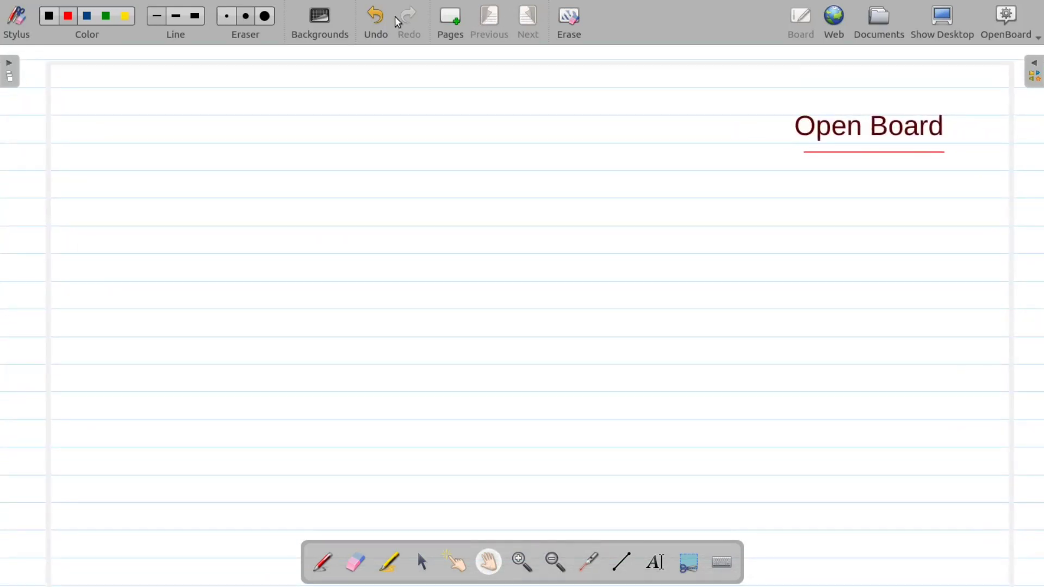
# Preview the light and dark page backgrounds, keep the light ruled one and increase its grid size moderately
pyautogui.click(321, 37)
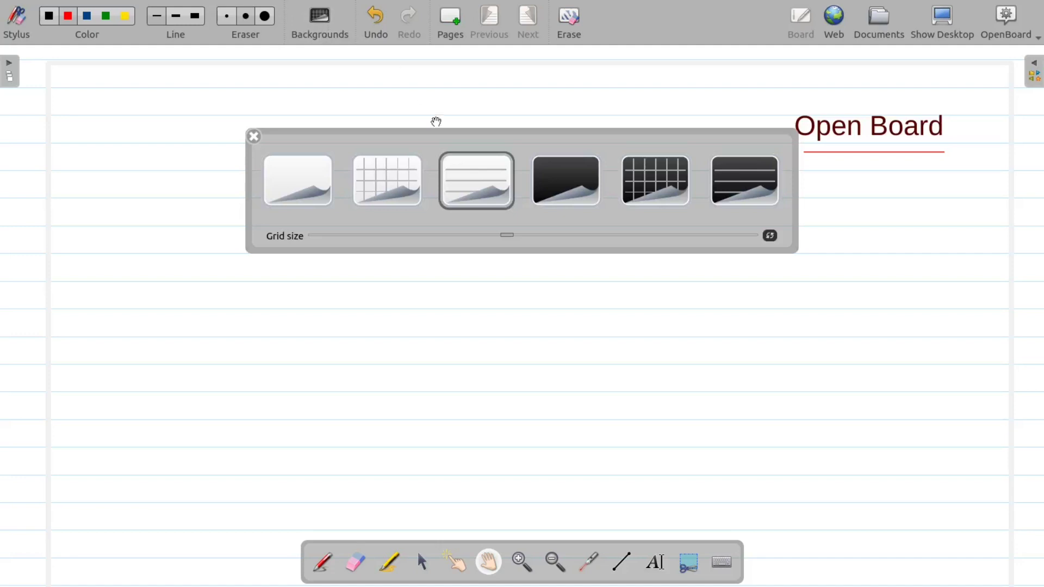
pyautogui.click(388, 189)
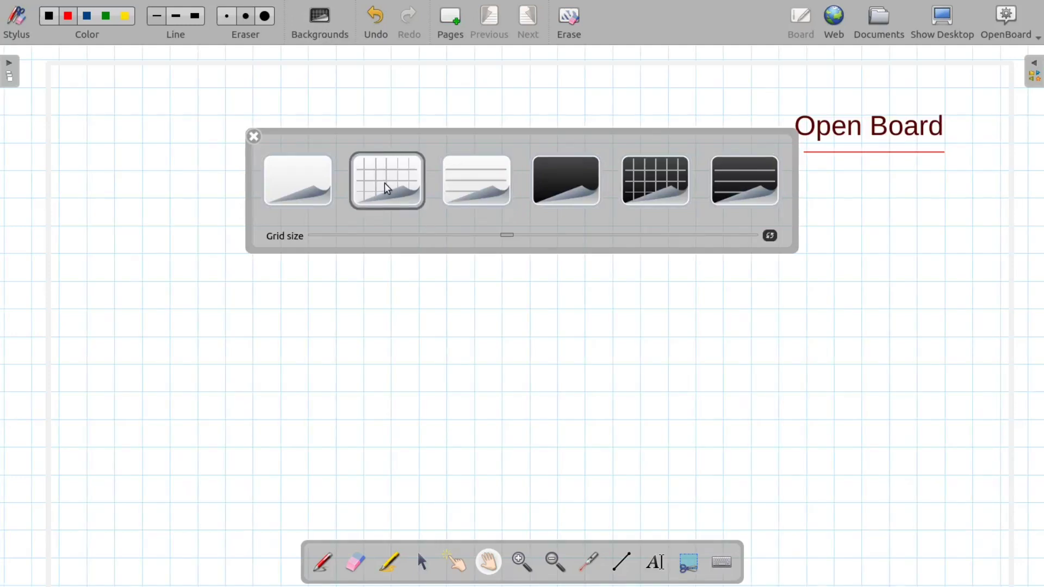
pyautogui.click(471, 199)
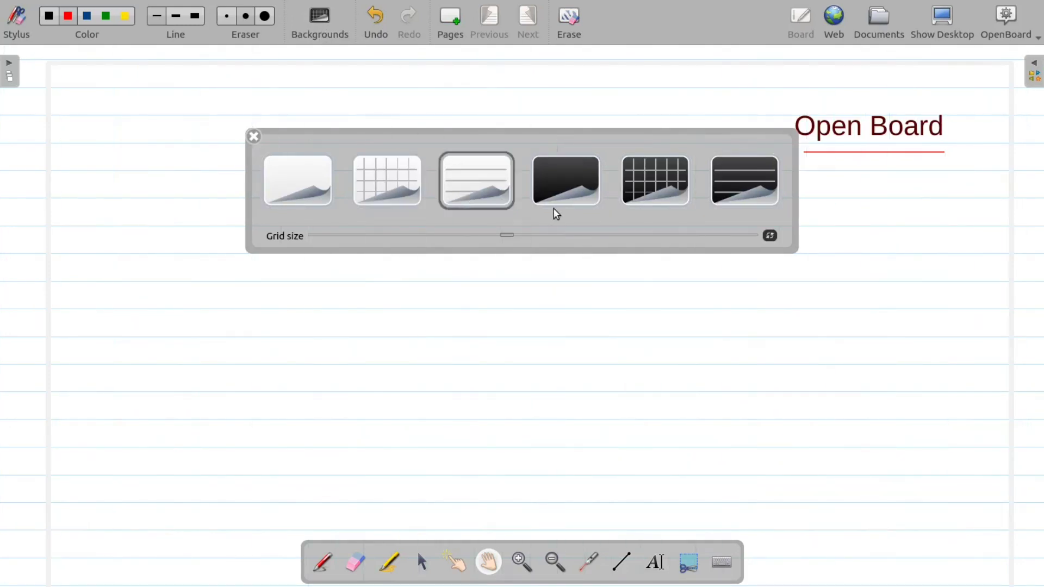
pyautogui.click(574, 188)
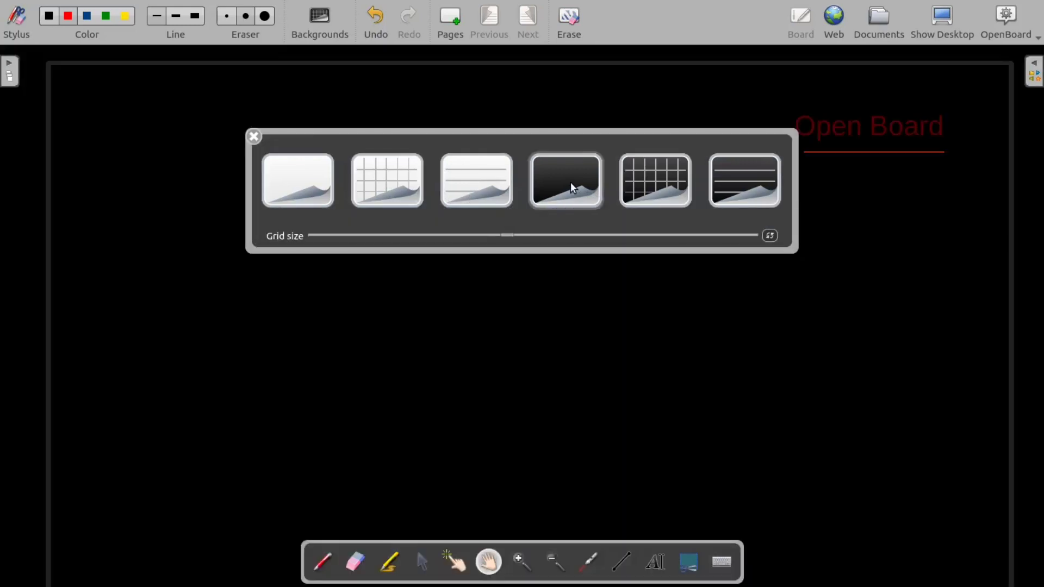
pyautogui.click(674, 186)
pyautogui.click(748, 182)
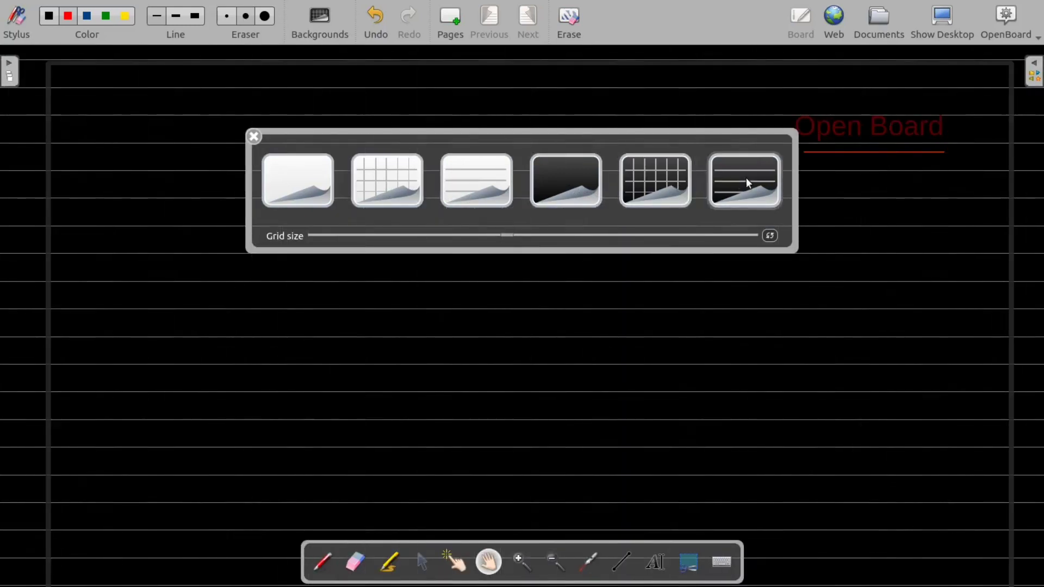
pyautogui.click(454, 189)
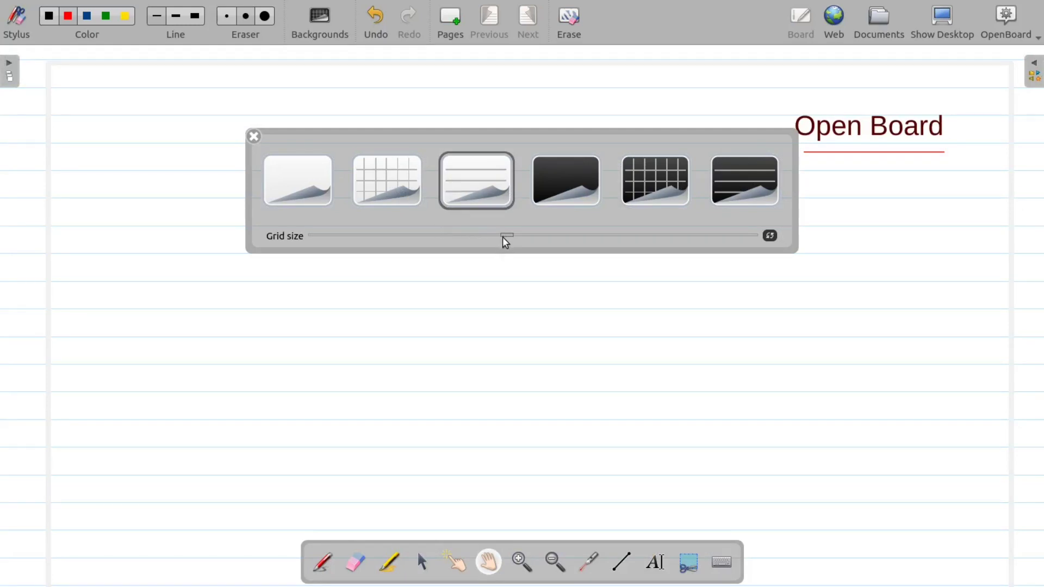
pyautogui.moveTo(505, 240); pyautogui.dragTo(548, 239)
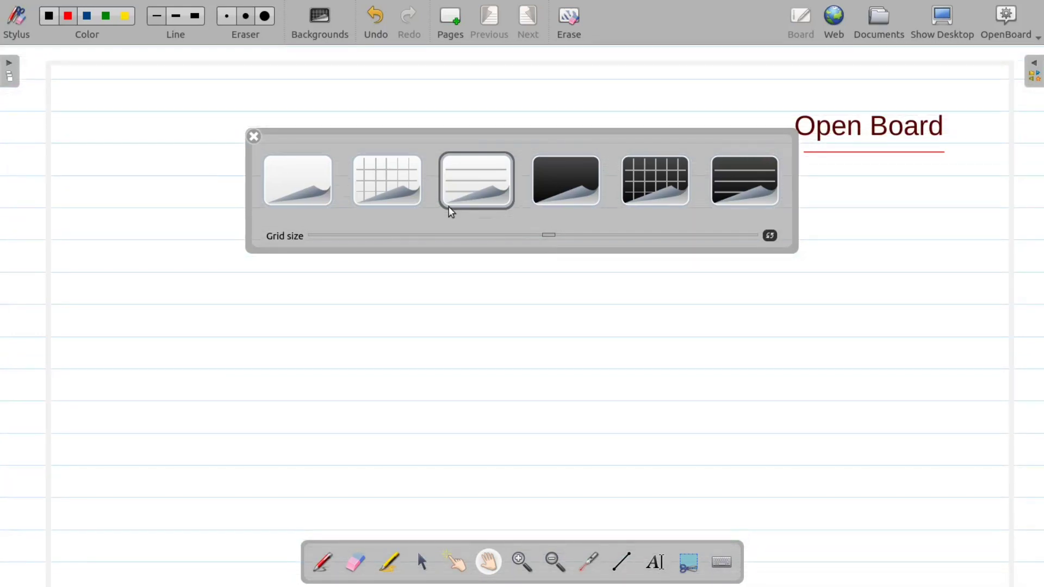
pyautogui.click(255, 137)
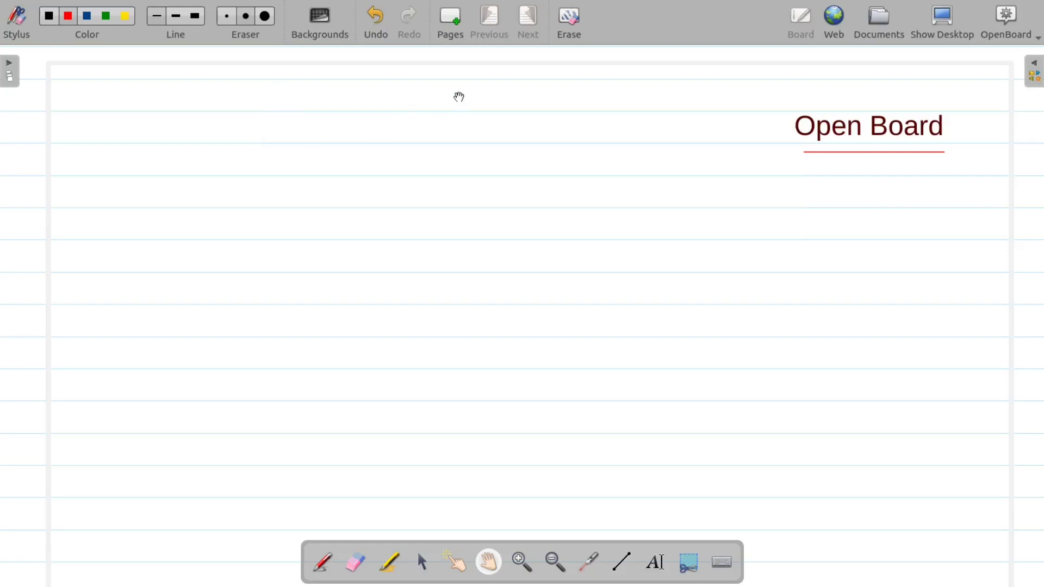
# Add a new page to the document and show the page thumbnails
pyautogui.click(455, 21)
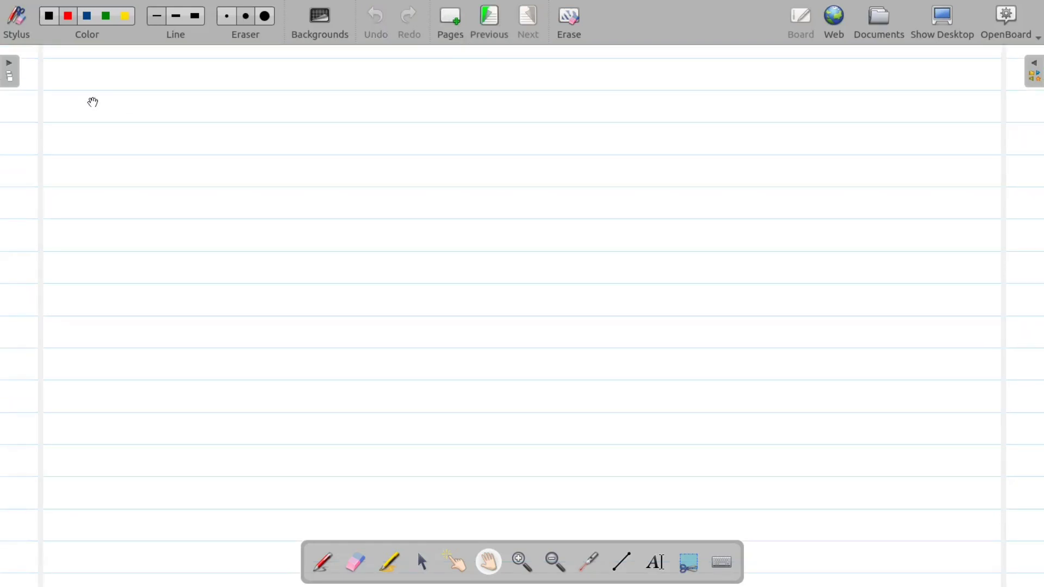
pyautogui.click(14, 80)
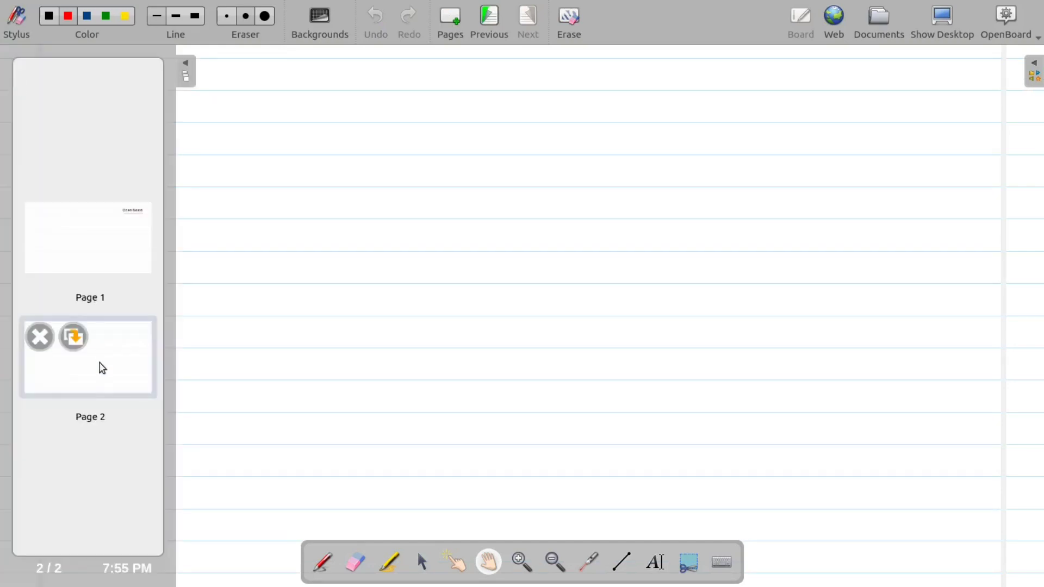
# Switch between Page 1 and Page 2, return to Page 1 and hide the page thumbnails
pyautogui.click(103, 258)
pyautogui.click(105, 354)
pyautogui.click(112, 270)
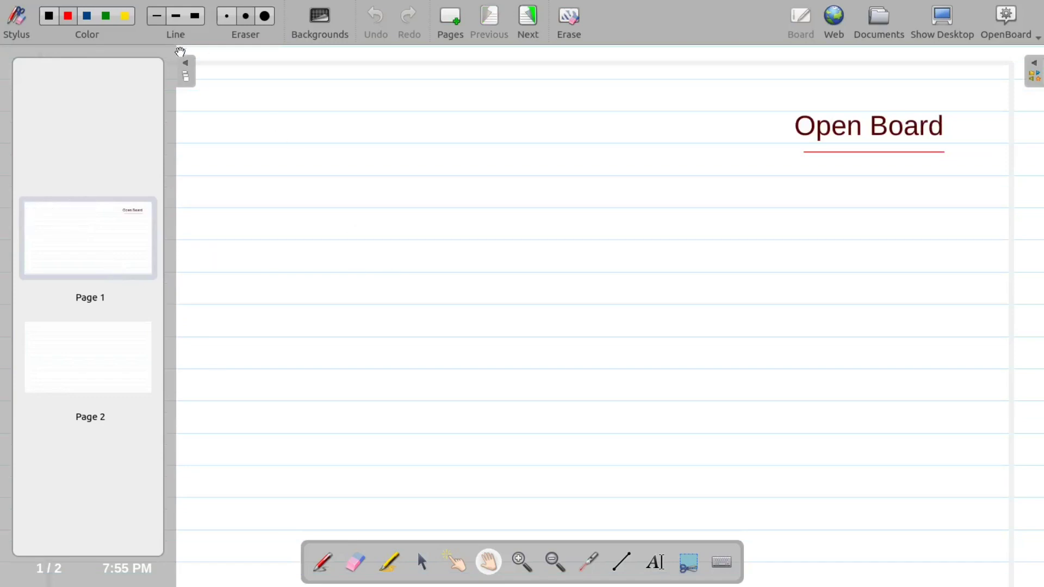
pyautogui.click(186, 71)
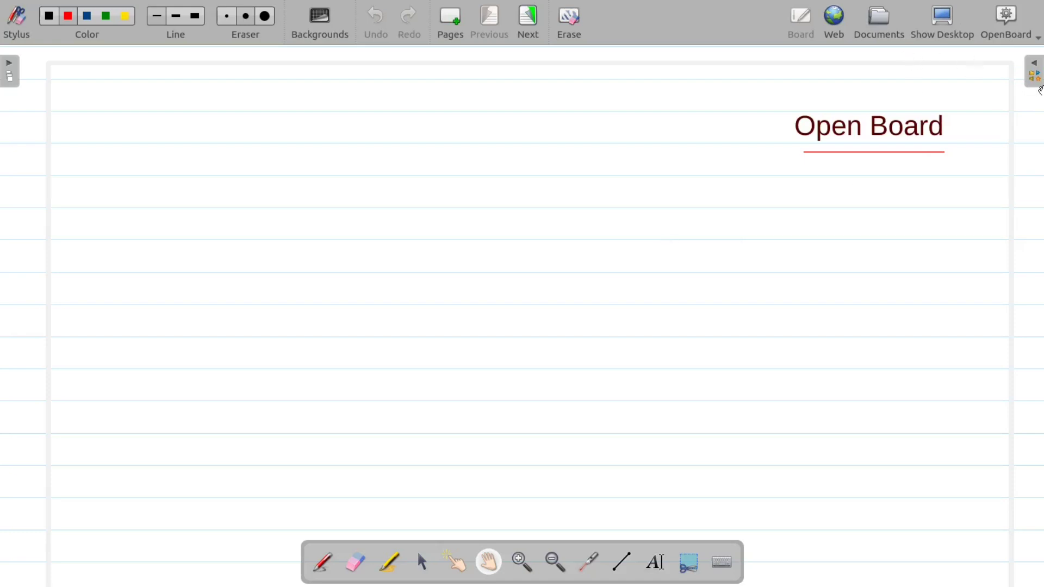
# Add the Sonata audio clip from the library's Audios folder to Page 1 and try its player
pyautogui.click(1036, 76)
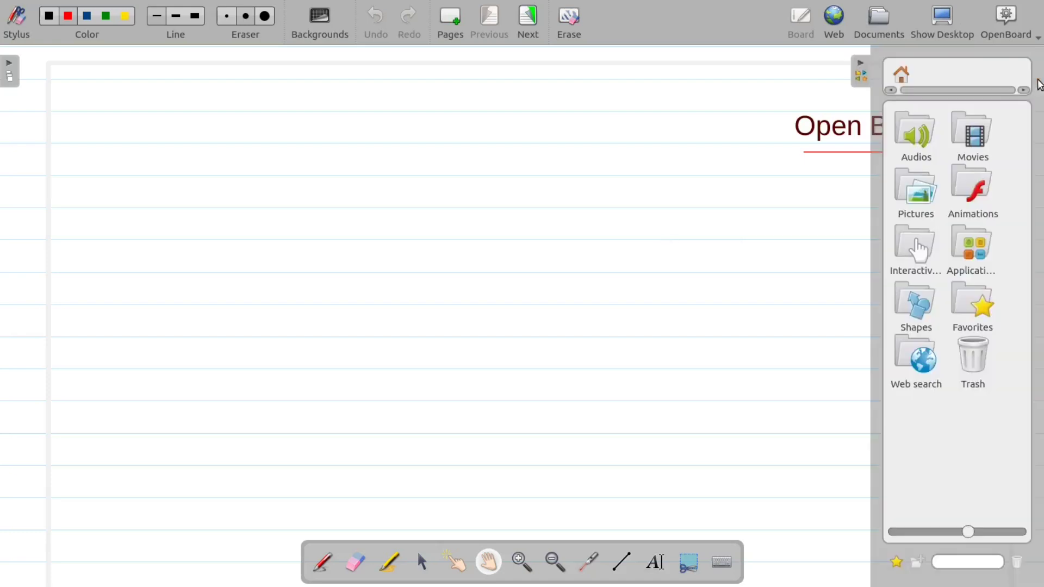
pyautogui.doubleClick(932, 133)
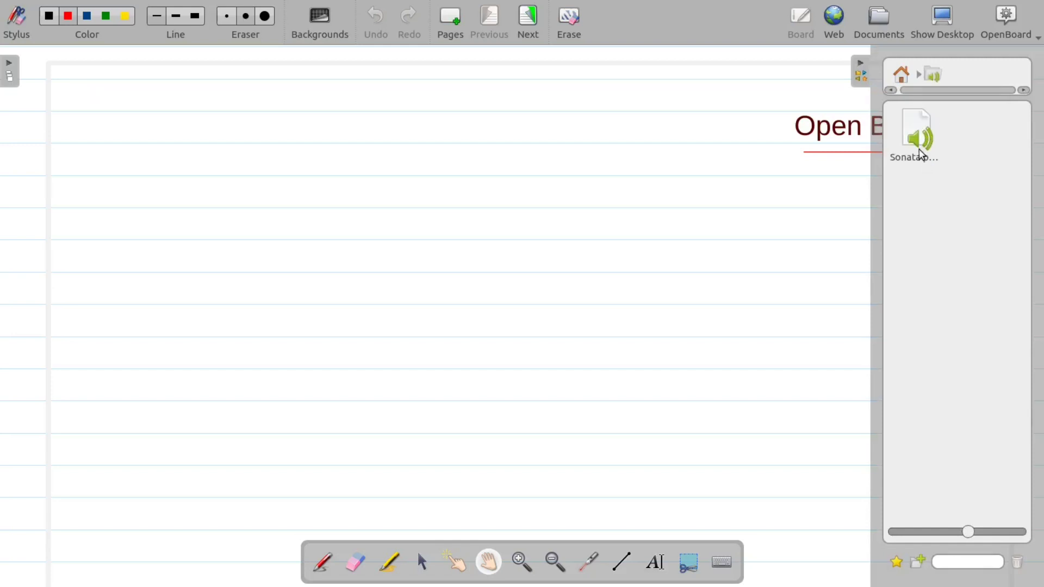
pyautogui.moveTo(919, 136); pyautogui.dragTo(267, 132)
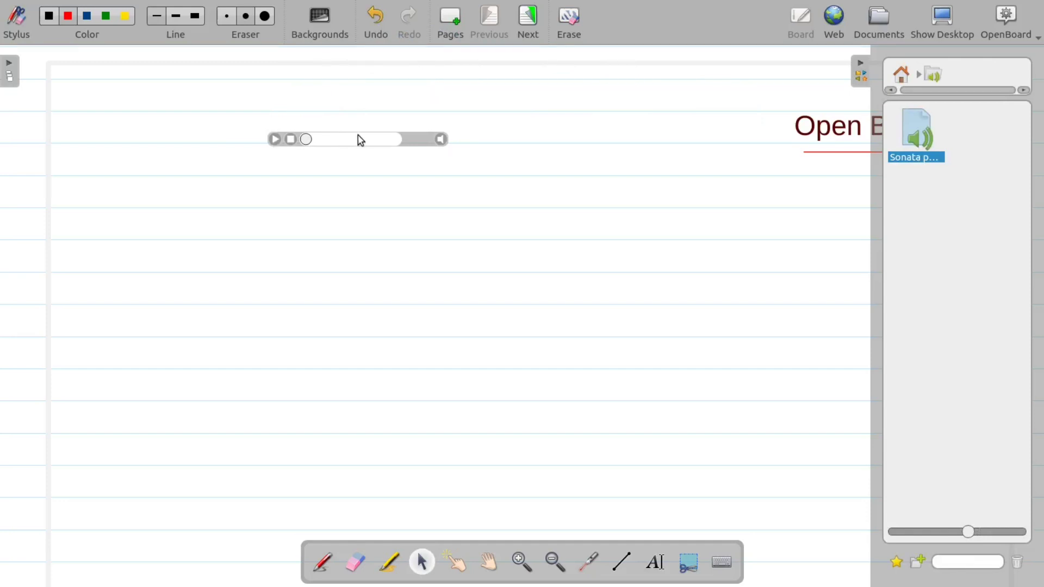
pyautogui.click(328, 140)
pyautogui.click(277, 140)
# Add the library's sample movie below the audio player, play it and try enlarging its frame
pyautogui.click(902, 74)
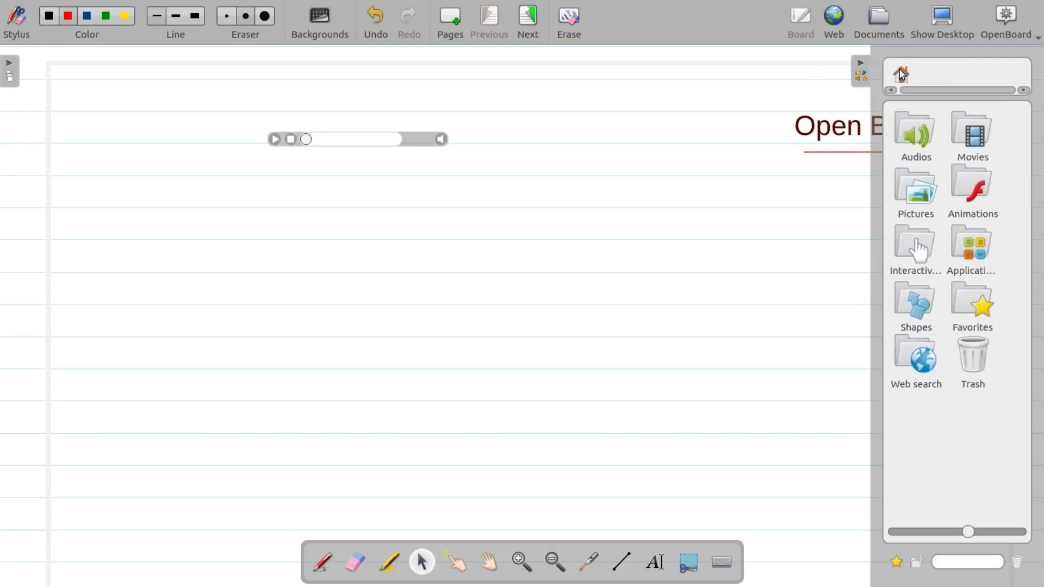
pyautogui.click(975, 154)
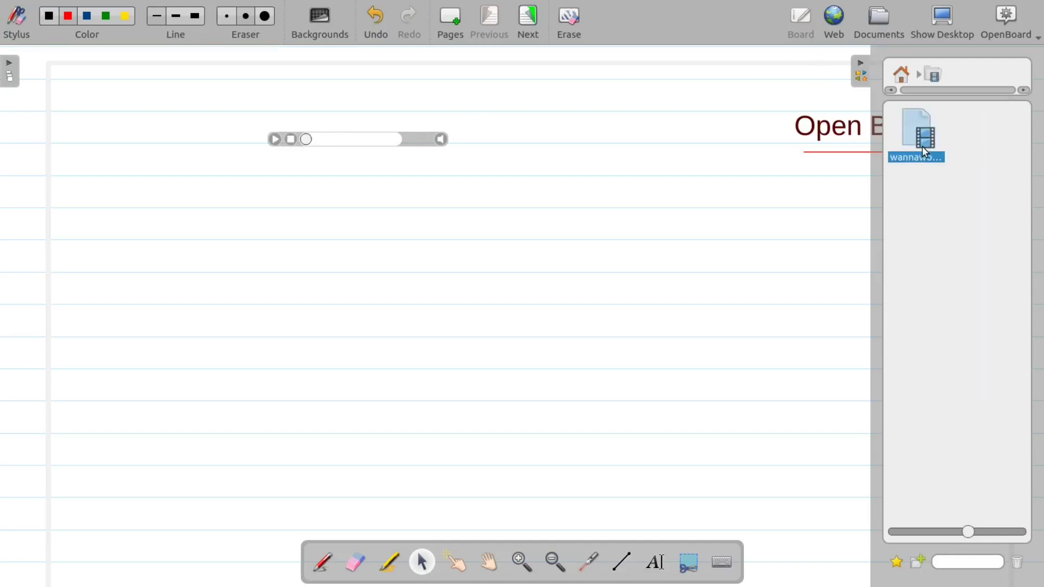
pyautogui.moveTo(926, 152); pyautogui.dragTo(153, 217)
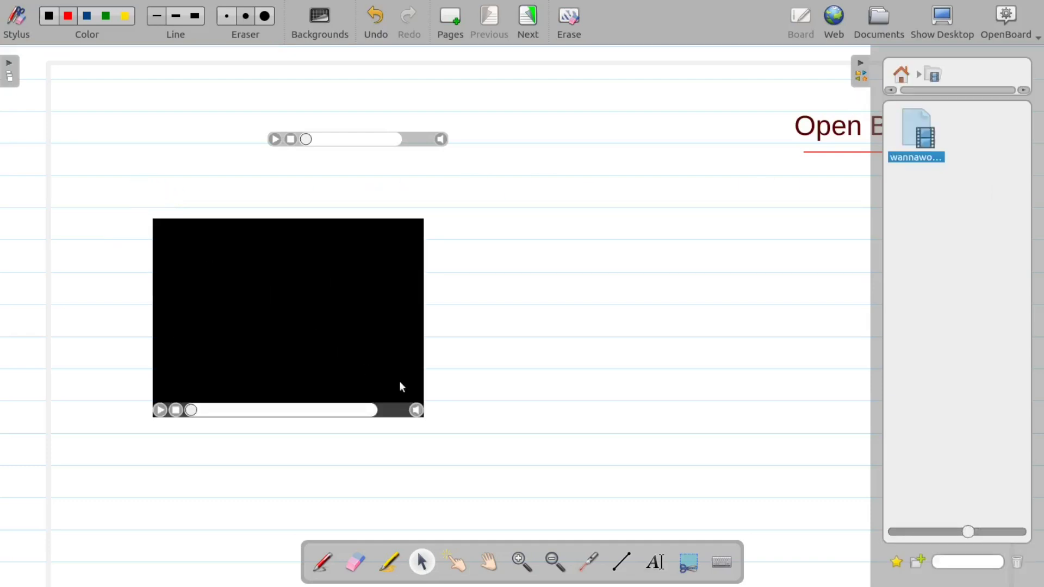
pyautogui.click(402, 387)
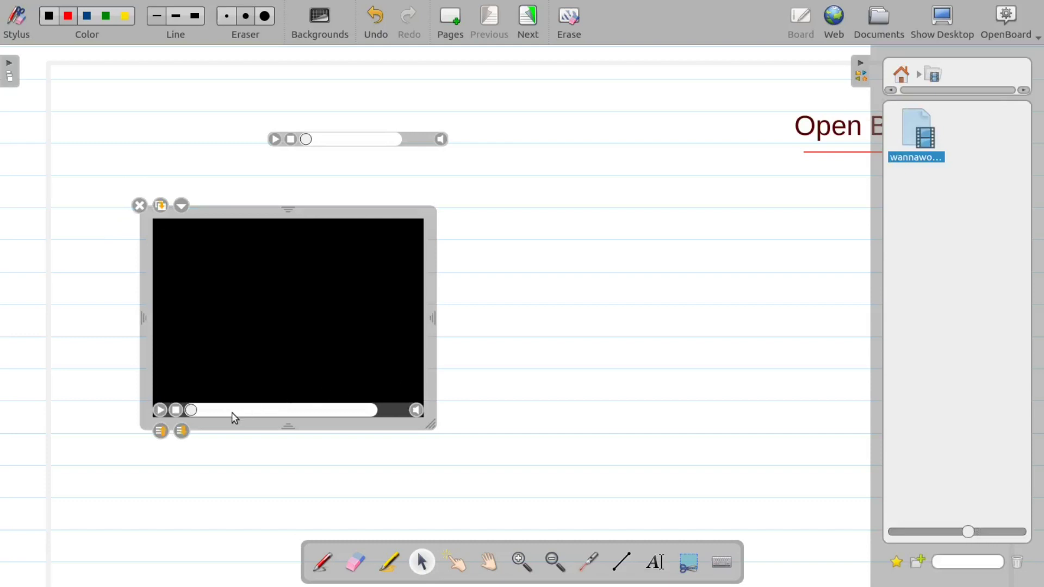
pyautogui.click(160, 410)
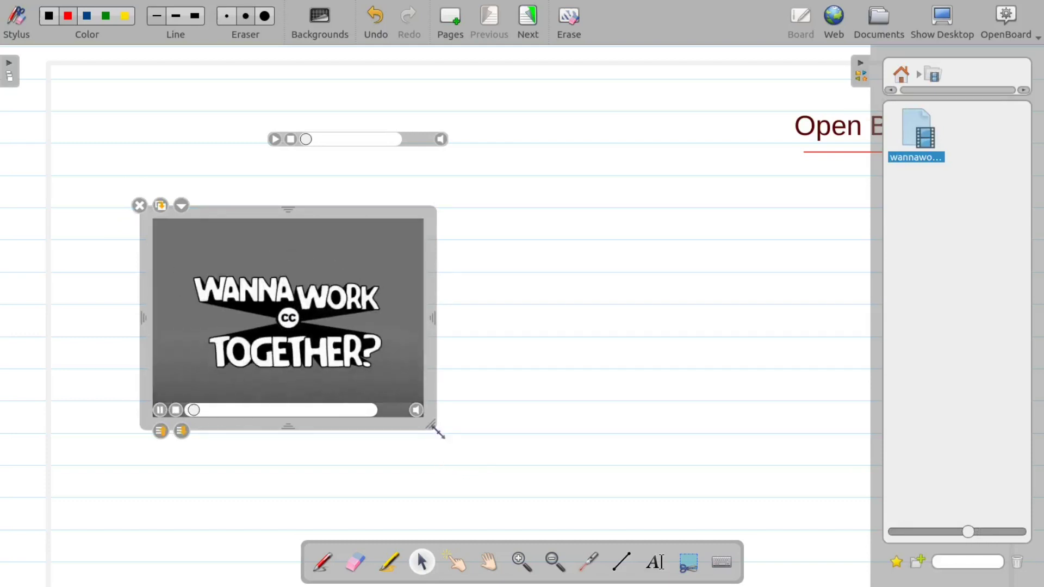
pyautogui.click(494, 490)
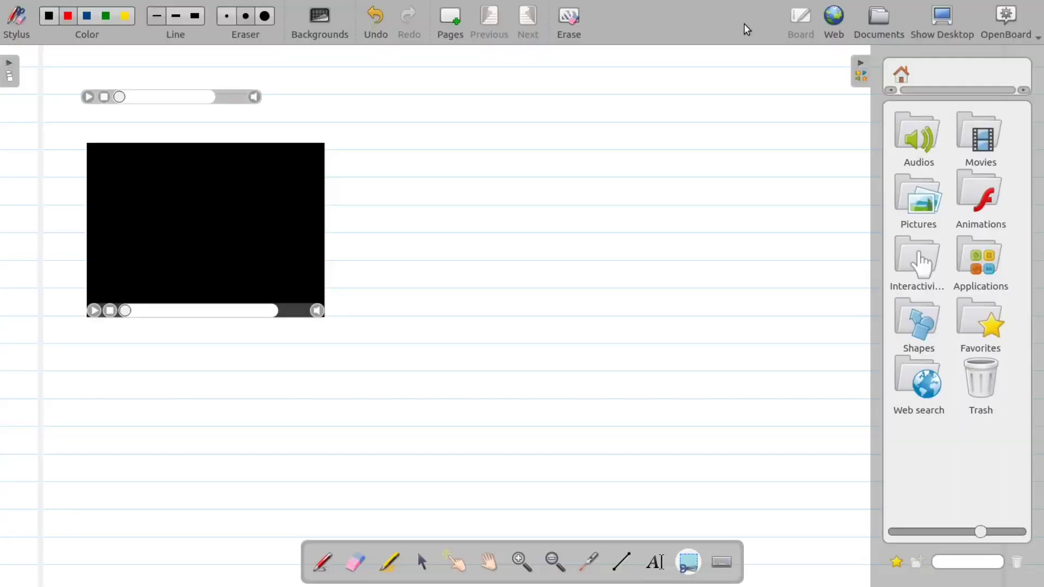
# Place the first world map from the library's Pictures folder beside the video and leave the folder
pyautogui.click(930, 212)
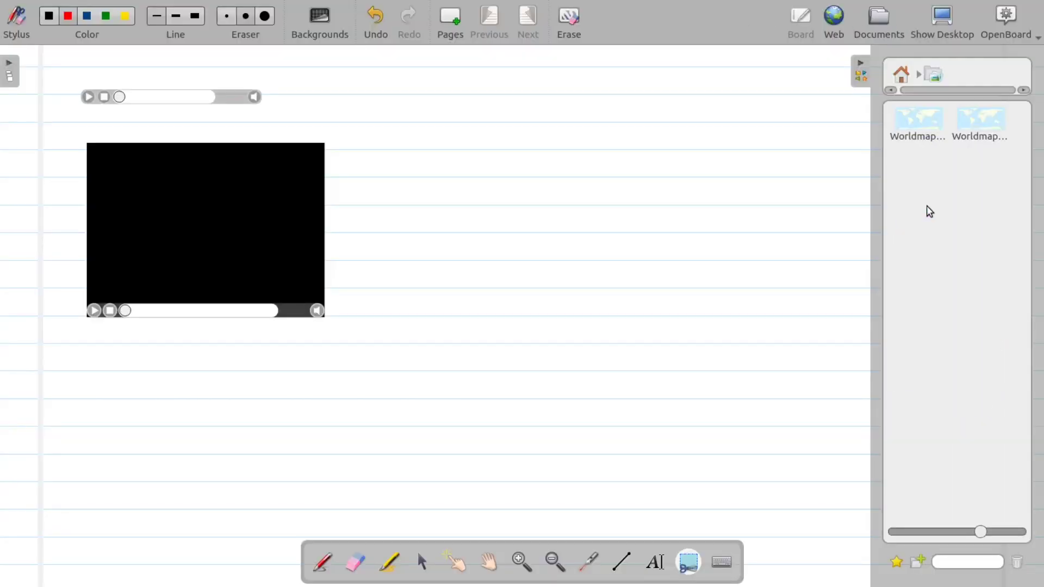
pyautogui.moveTo(921, 133); pyautogui.dragTo(572, 180)
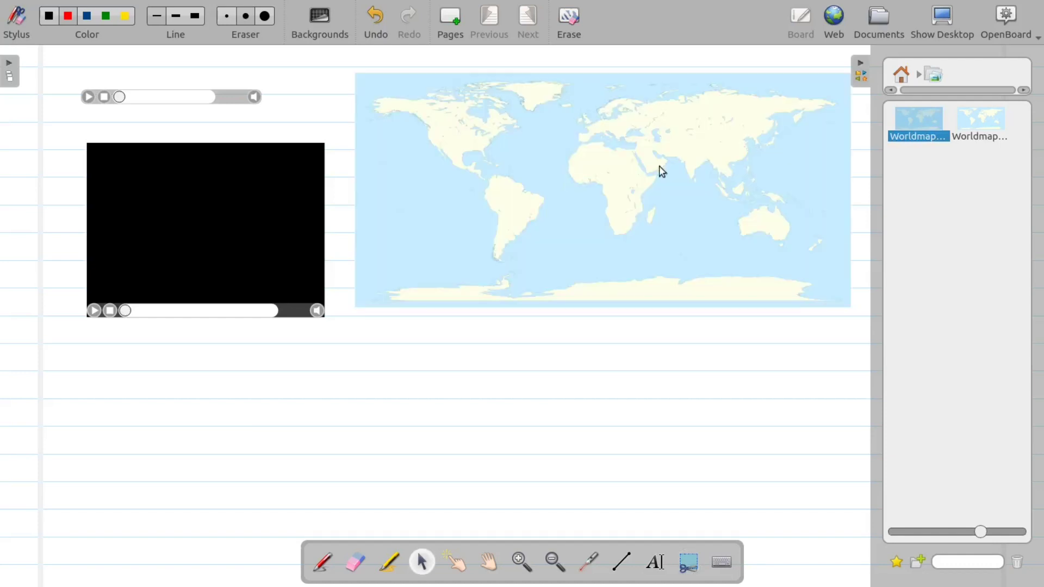
pyautogui.click(903, 76)
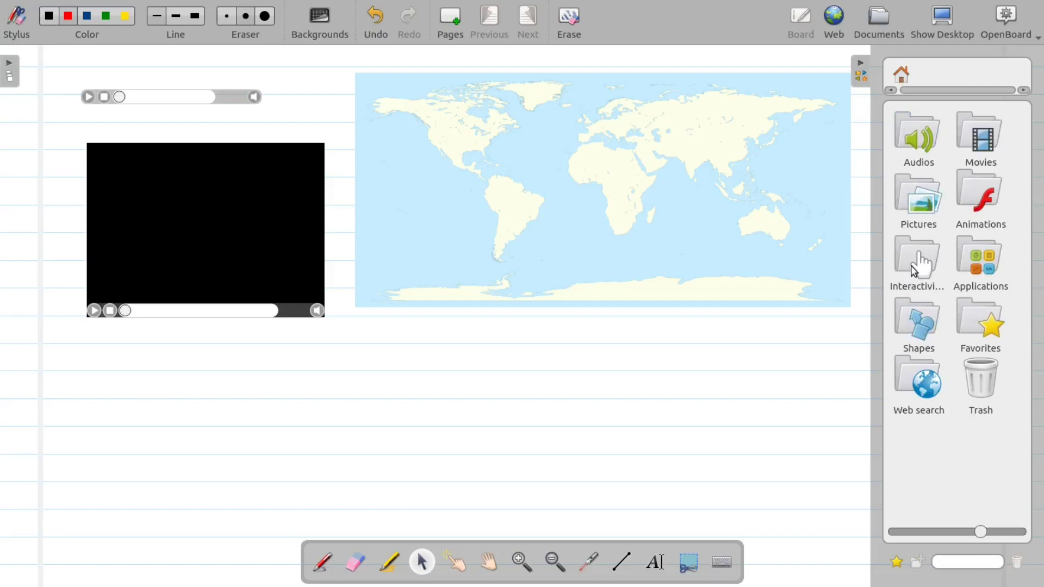
# Add the Tables widget from the library's Interactivities folder to the middle of the page
pyautogui.click(910, 283)
pyautogui.scroll(-3, 1023, 274)
pyautogui.moveTo(1022, 275); pyautogui.dragTo(1025, 365)
pyautogui.scroll(-3, 1025, 365)
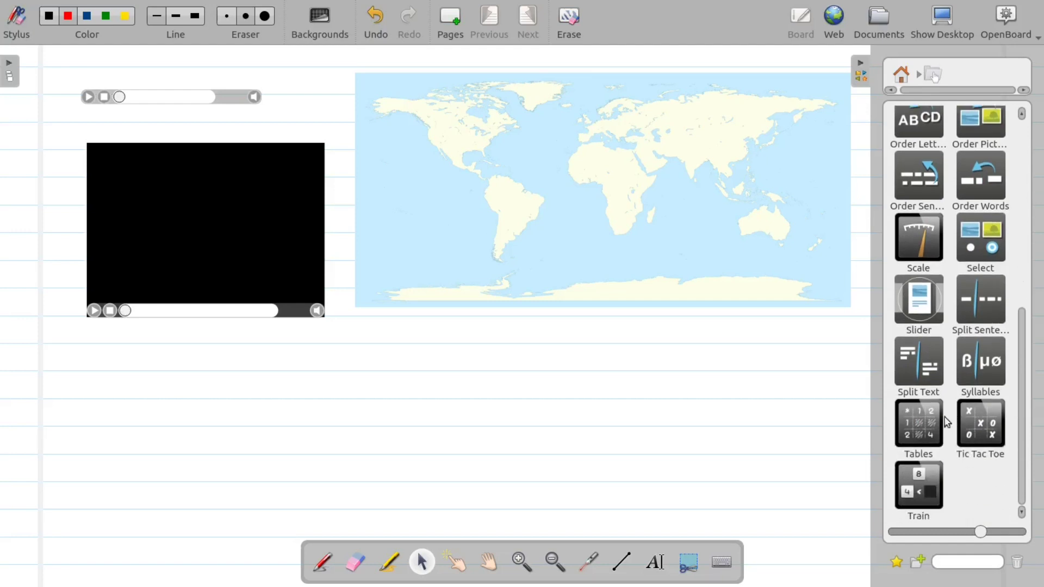
pyautogui.moveTo(927, 425); pyautogui.dragTo(503, 355)
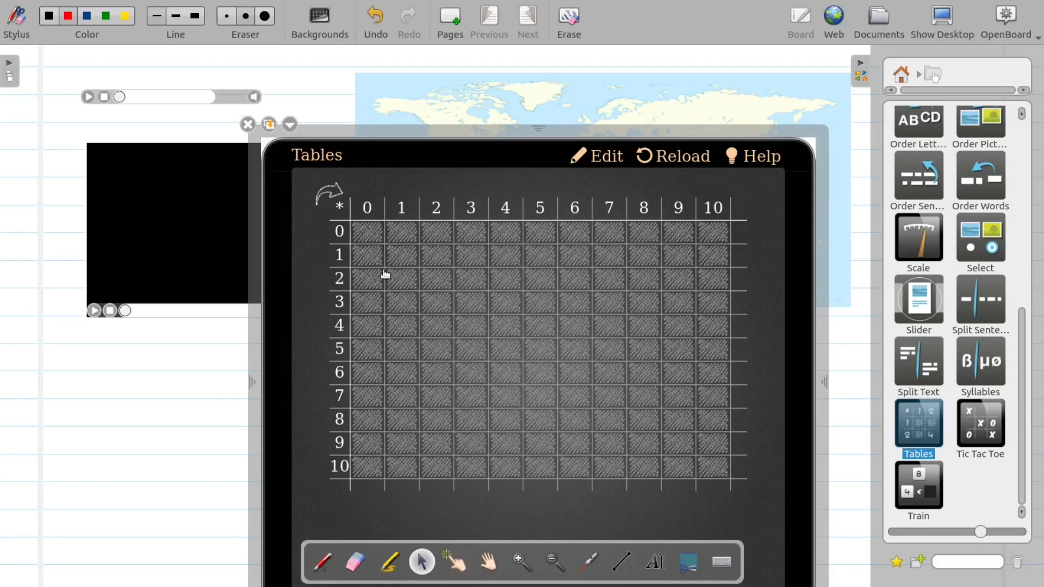
# Reveal several products in the multiplication table, including 1×1, 2×3, 4×4 and 6×4
pyautogui.click(403, 261)
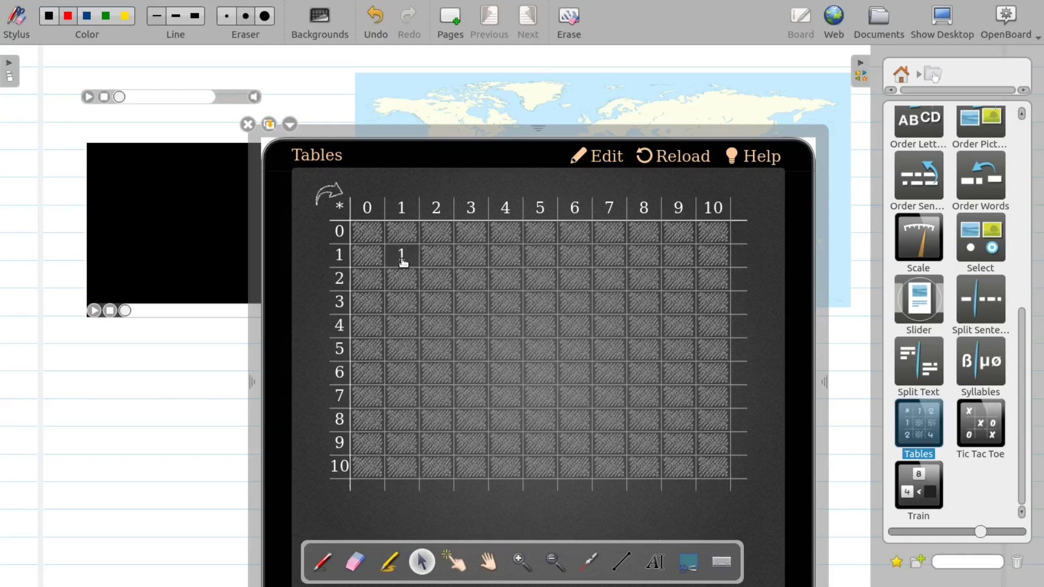
pyautogui.click(446, 303)
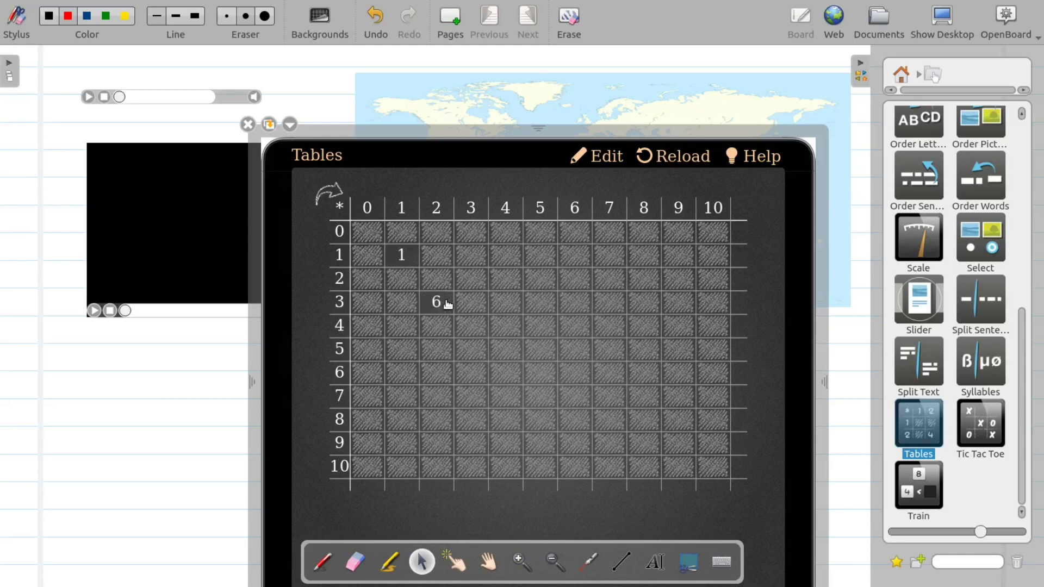
pyautogui.click(519, 333)
pyautogui.click(571, 333)
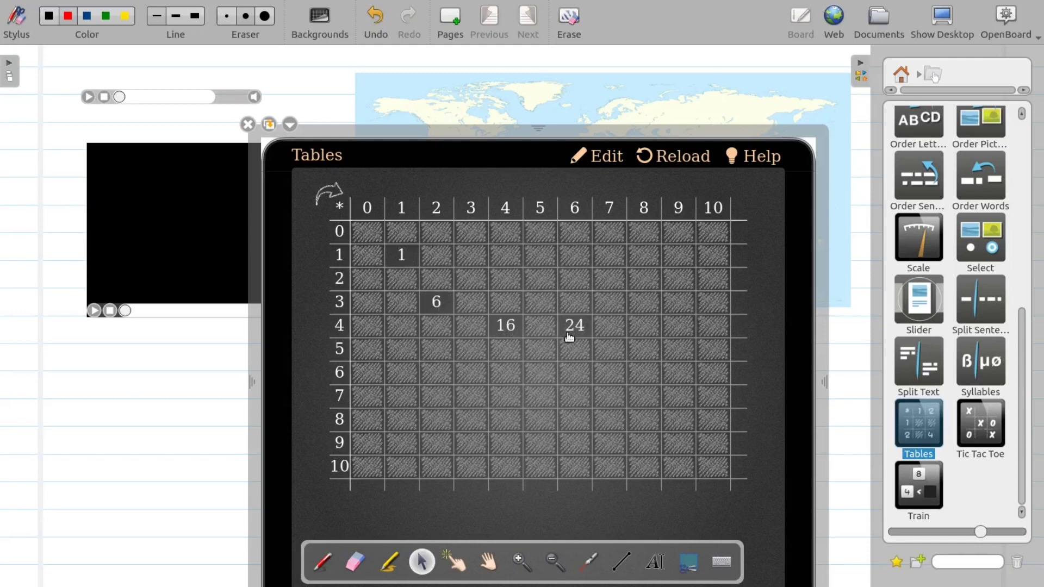
pyautogui.click(558, 397)
# Add the Choose quiz from the Interactivities folder, move it below the world map and open it for editing
pyautogui.moveTo(982, 220); pyautogui.dragTo(137, 246)
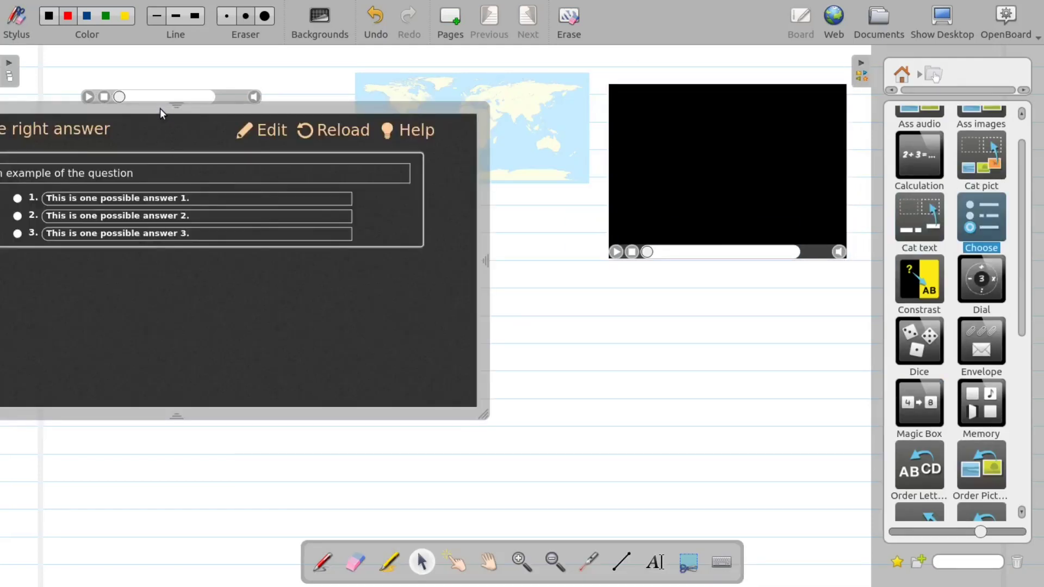
pyautogui.moveTo(162, 109); pyautogui.dragTo(349, 193)
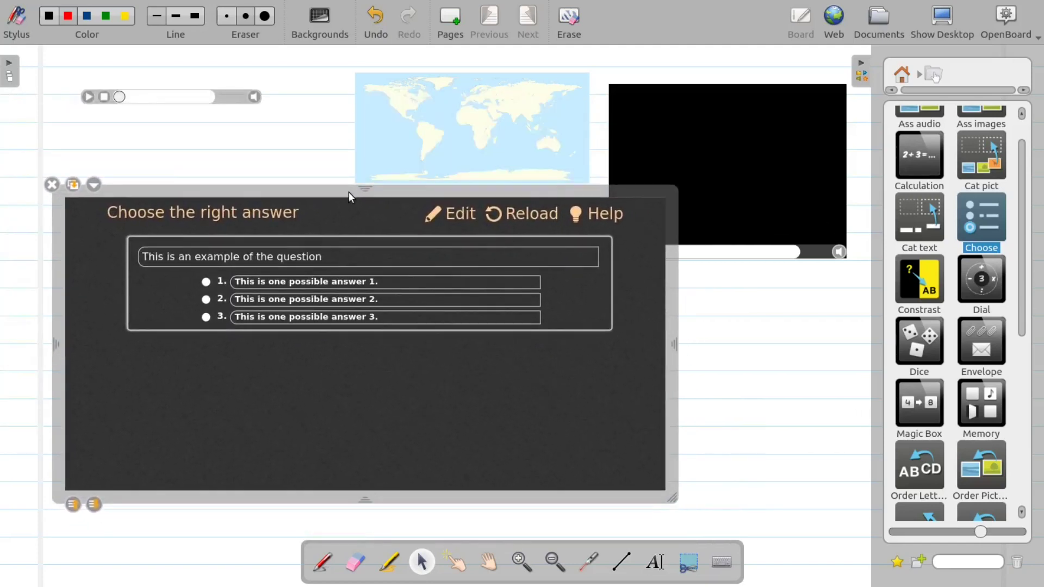
pyautogui.click(462, 223)
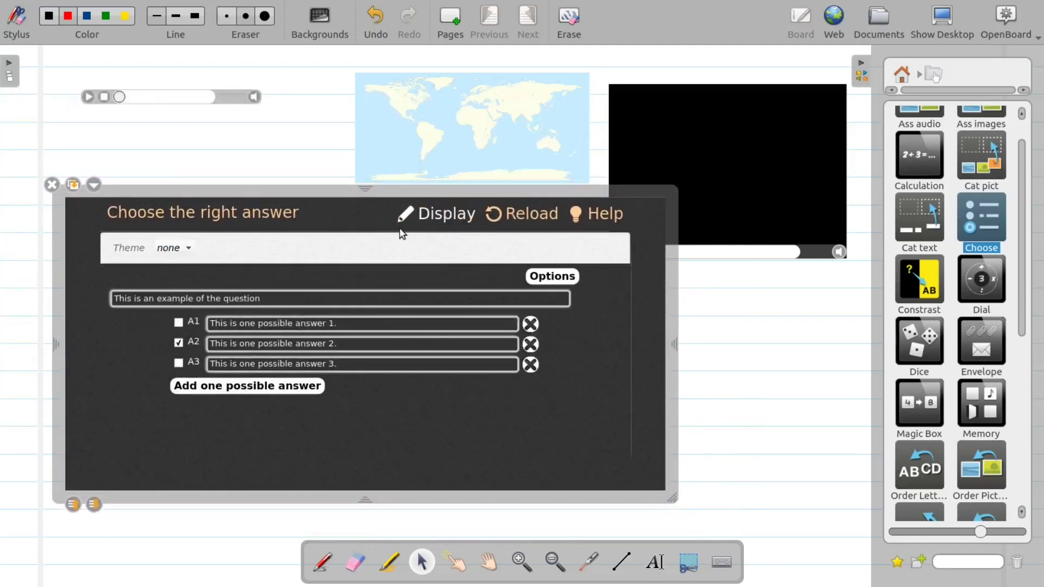
# Replace the example question with "What is the Capital of our Country?"
pyautogui.click(349, 293)
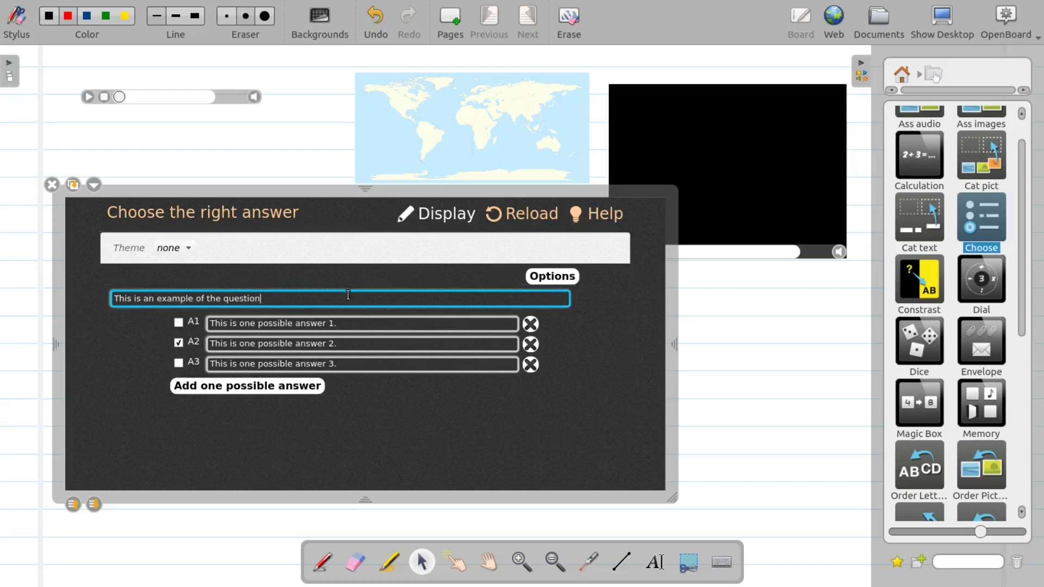
pyautogui.press('BackSpace')
pyautogui.press('BackSpace')
pyautogui.press('BackSpace')
pyautogui.press('BackSpace')
pyautogui.press('BackSpace')
pyautogui.press('BackSpace')
pyautogui.press('BackSpace')
pyautogui.press('BackSpace')
pyautogui.press('BackSpace')
pyautogui.press('BackSpace')
pyautogui.press('BackSpace')
pyautogui.press('BackSpace')
pyautogui.press('BackSpace')
pyautogui.press('BackSpace')
pyautogui.press('BackSpace')
pyautogui.press('BackSpace')
pyautogui.press('BackSpace')
pyautogui.press('BackSpace')
pyautogui.press('BackSpace')
pyautogui.press('BackSpace')
pyautogui.press('BackSpace')
pyautogui.press('BackSpace')
pyautogui.press('BackSpace')
pyautogui.press('BackSpace')
pyautogui.press('BackSpace')
pyautogui.press('BackSpace')
pyautogui.press('BackSpace')
pyautogui.press('BackSpace')
pyautogui.press('BackSpace')
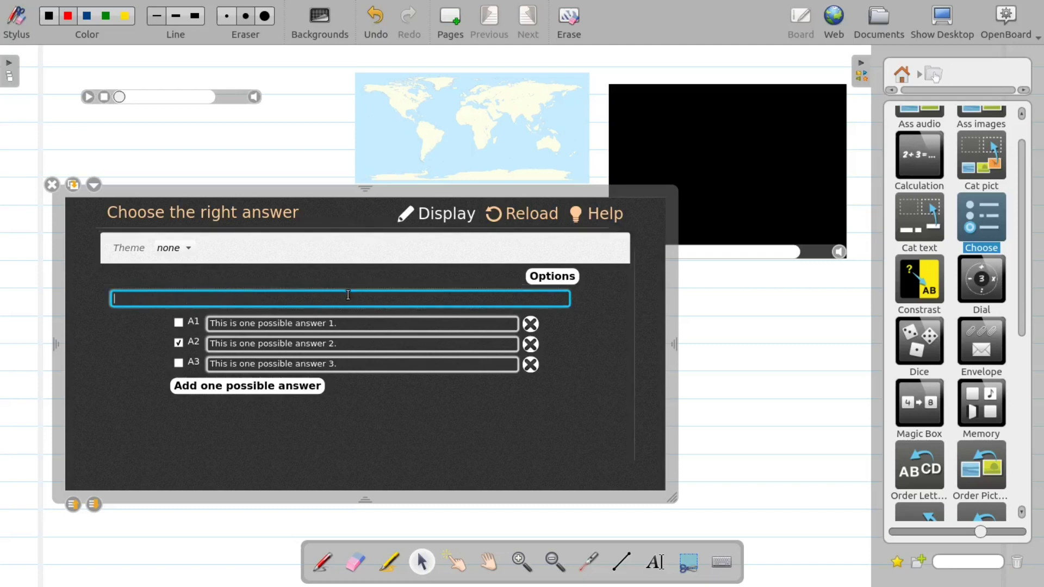
pyautogui.write('What is the Capital of our Countr')
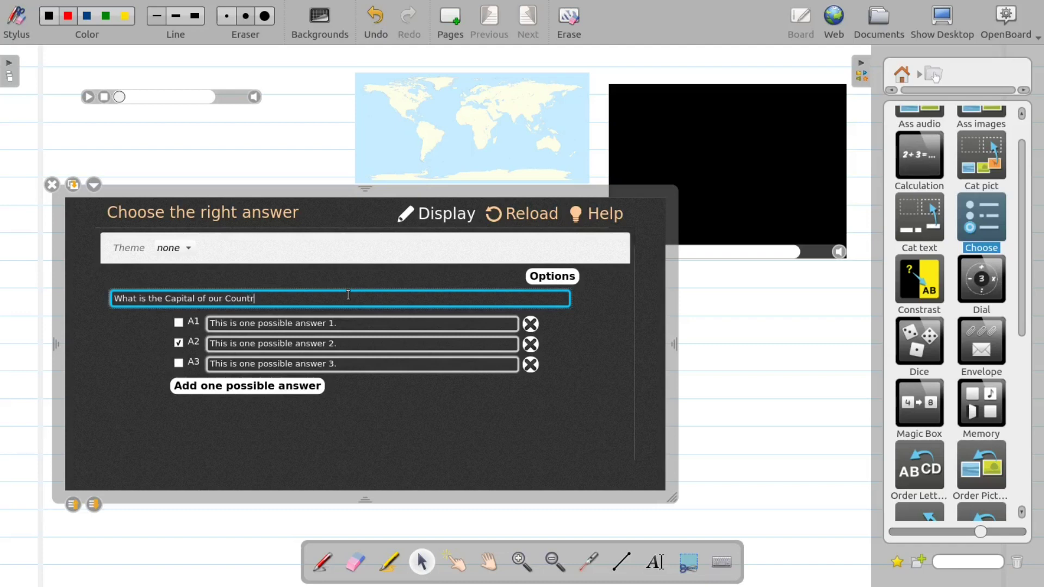
pyautogui.press('BackSpace')
pyautogui.press('BackSpace')
pyautogui.write('try?')
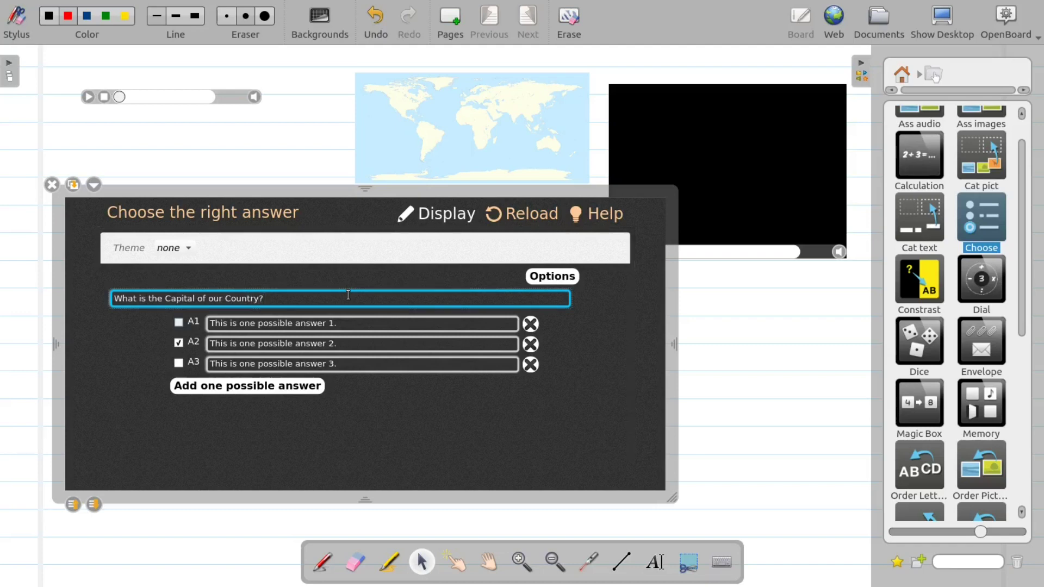
# Replace the first possible answer (A1) with "Chennai"
pyautogui.click(360, 322)
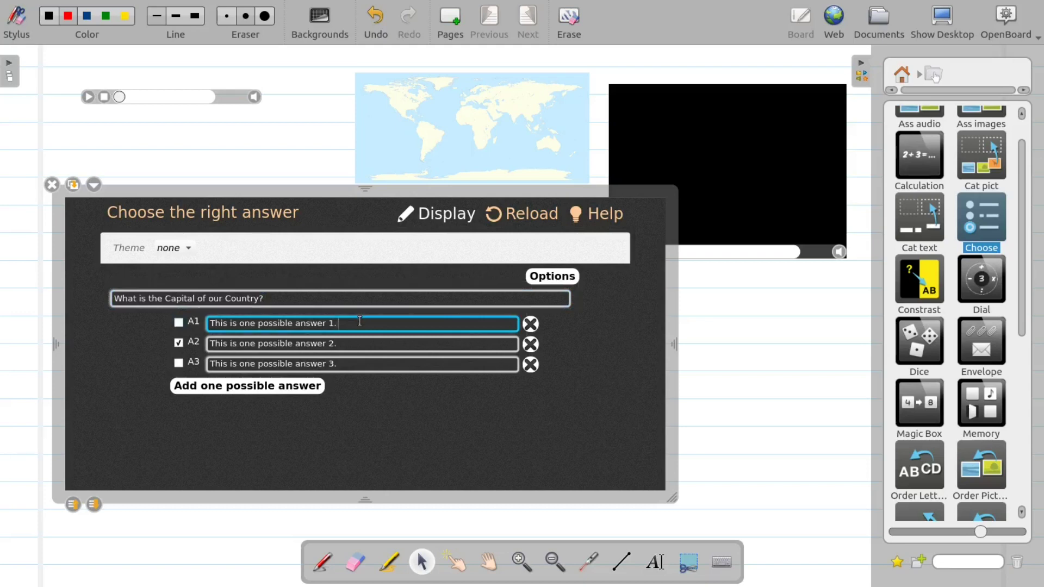
pyautogui.press('BackSpace')
pyautogui.press('BackSpace')
pyautogui.press('BackSpace')
pyautogui.press('BackSpace')
pyautogui.press('BackSpace')
pyautogui.press('BackSpace')
pyautogui.press('BackSpace')
pyautogui.press('BackSpace')
pyautogui.press('BackSpace')
pyautogui.press('BackSpace')
pyautogui.press('BackSpace')
pyautogui.press('BackSpace')
pyautogui.press('BackSpace')
pyautogui.press('BackSpace')
pyautogui.press('BackSpace')
pyautogui.press('BackSpace')
pyautogui.press('BackSpace')
pyautogui.press('BackSpace')
pyautogui.press('BackSpace')
pyautogui.press('BackSpace')
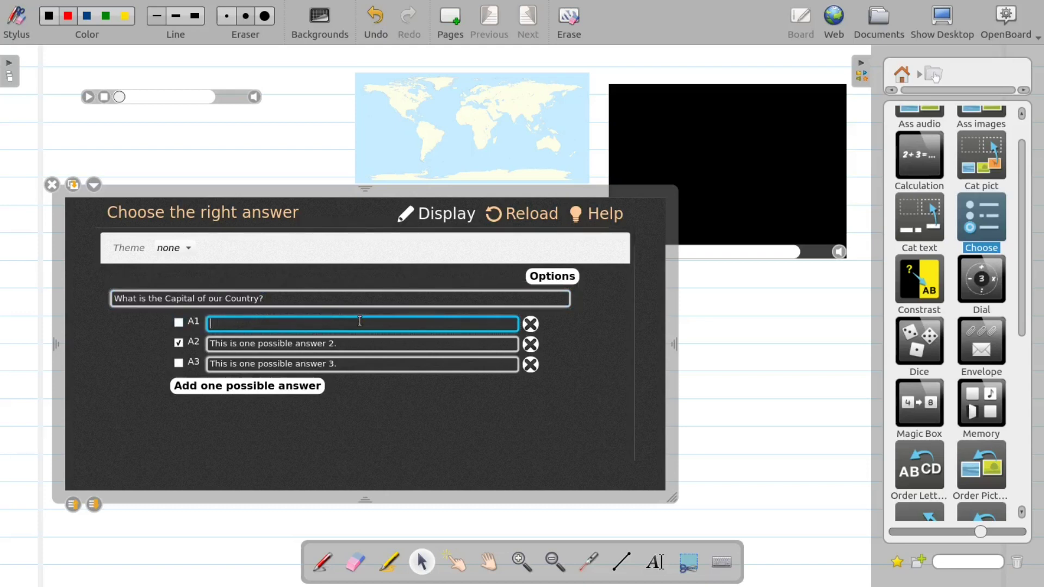
pyautogui.write('Chennai')
# Replace the second possible answer (A2) with "New Delhi"
pyautogui.click(374, 345)
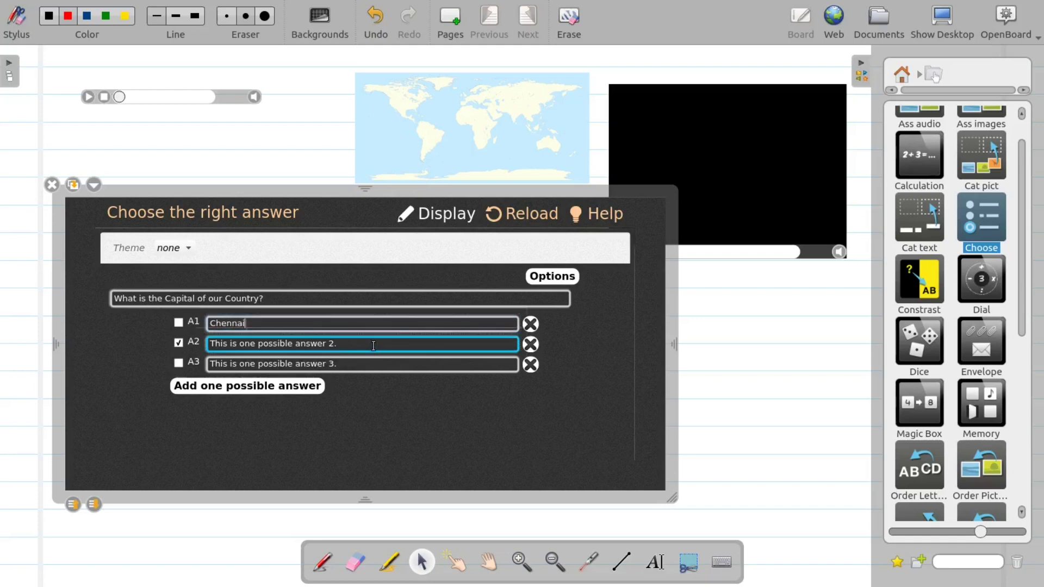
pyautogui.press('BackSpace')
pyautogui.press('BackSpace')
pyautogui.press('BackSpace')
pyautogui.press('BackSpace')
pyautogui.press('BackSpace')
pyautogui.press('BackSpace')
pyautogui.press('BackSpace')
pyautogui.press('BackSpace')
pyautogui.press('BackSpace')
pyautogui.press('BackSpace')
pyautogui.press('BackSpace')
pyautogui.press('BackSpace')
pyautogui.press('BackSpace')
pyautogui.press('BackSpace')
pyautogui.press('BackSpace')
pyautogui.press('BackSpace')
pyautogui.press('BackSpace')
pyautogui.press('BackSpace')
pyautogui.press('BackSpace')
pyautogui.press('BackSpace')
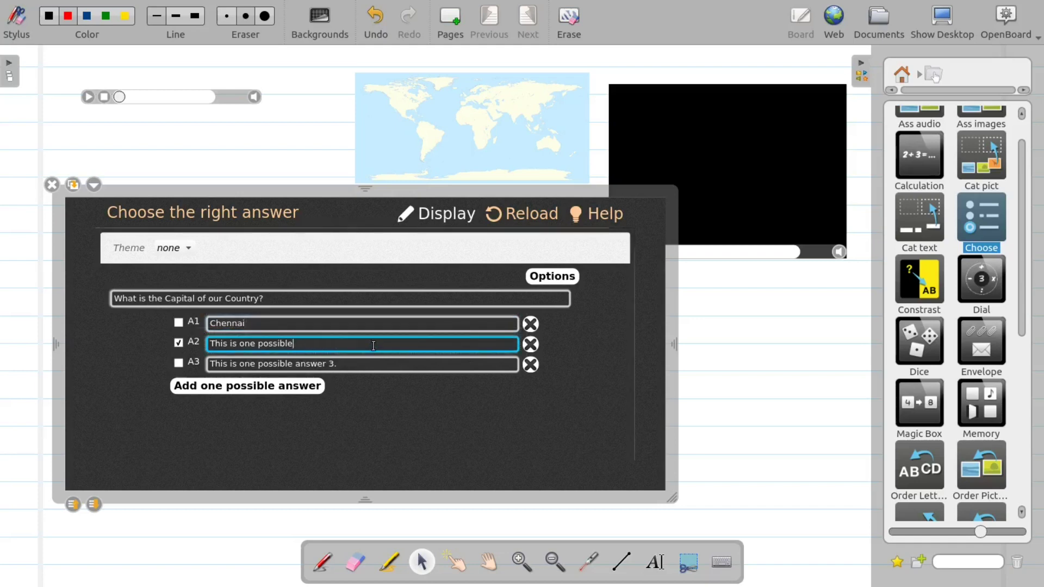
pyautogui.write('New Delhi')
# Replace the third possible answer (A3) with "Mumbai"
pyautogui.click(375, 361)
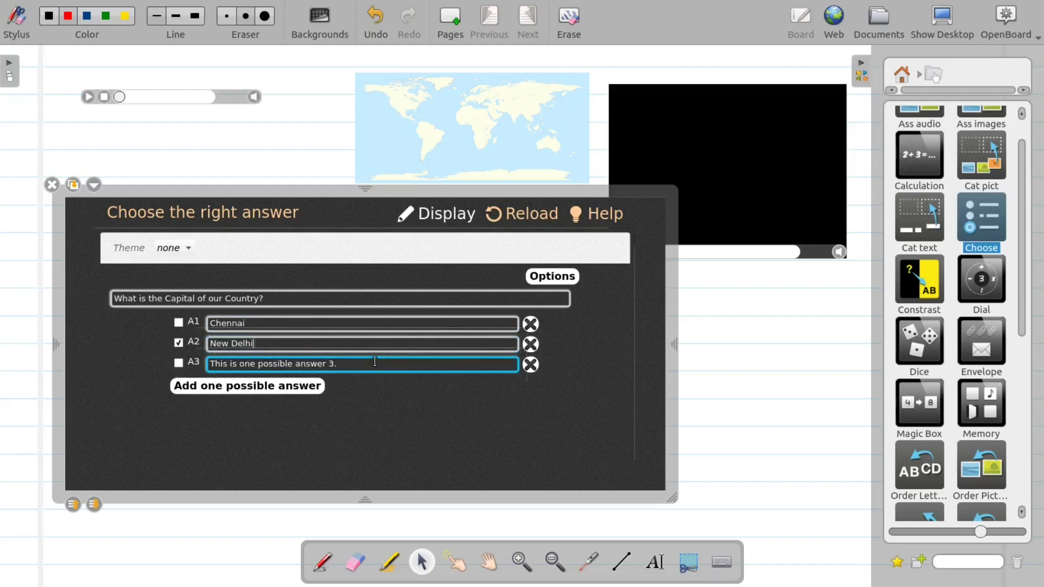
pyautogui.press('BackSpace')
pyautogui.press('BackSpace')
pyautogui.press('BackSpace')
pyautogui.press('BackSpace')
pyautogui.press('BackSpace')
pyautogui.press('BackSpace')
pyautogui.press('BackSpace')
pyautogui.press('BackSpace')
pyautogui.press('BackSpace')
pyautogui.press('BackSpace')
pyautogui.press('BackSpace')
pyautogui.press('BackSpace')
pyautogui.press('BackSpace')
pyautogui.press('BackSpace')
pyautogui.press('BackSpace')
pyautogui.press('BackSpace')
pyautogui.press('BackSpace')
pyautogui.press('BackSpace')
pyautogui.press('BackSpace')
pyautogui.press('BackSpace')
pyautogui.press('BackSpace')
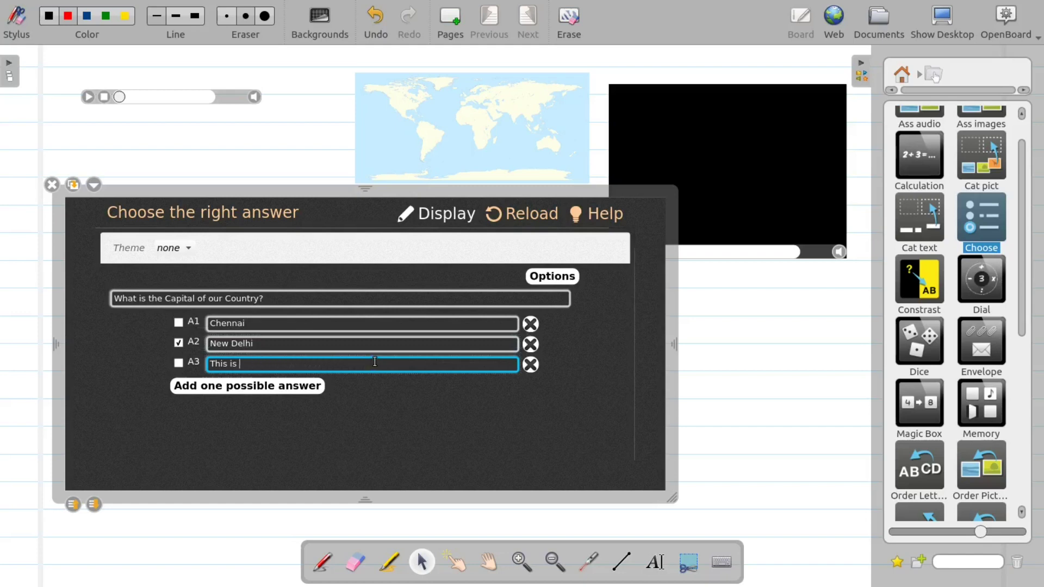
pyautogui.write('Mumbai')
# Return the quiz to display mode, then shrink its frame and enlarge it again to about its original size
pyautogui.click(444, 212)
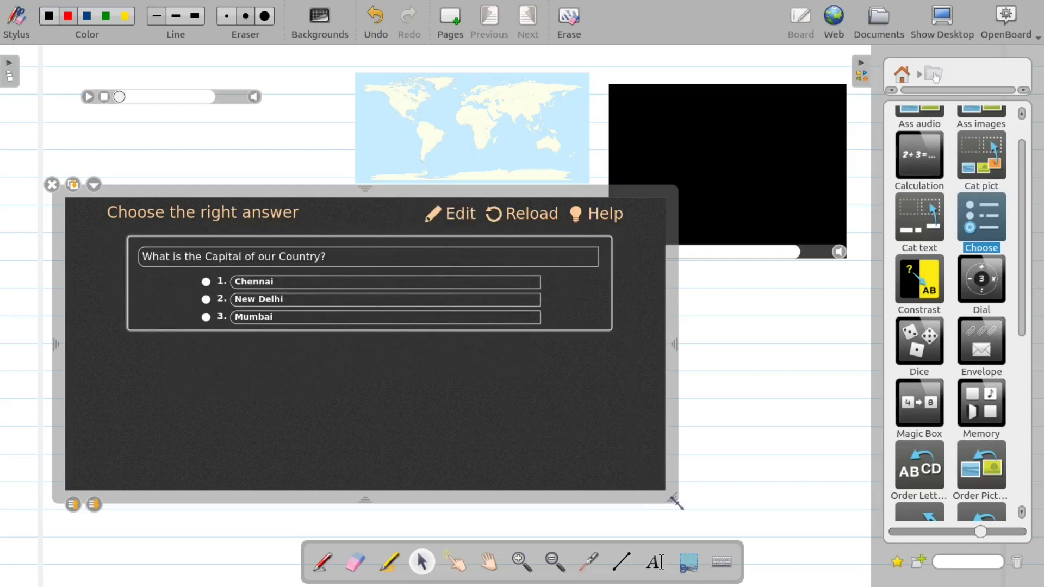
pyautogui.moveTo(676, 503); pyautogui.dragTo(592, 442)
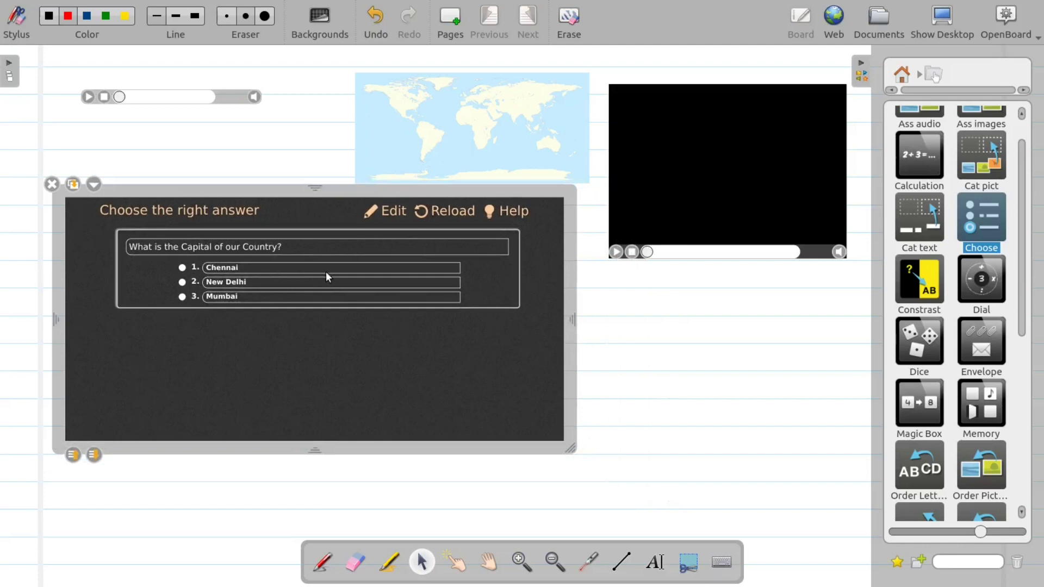
pyautogui.moveTo(572, 447); pyautogui.dragTo(672, 497)
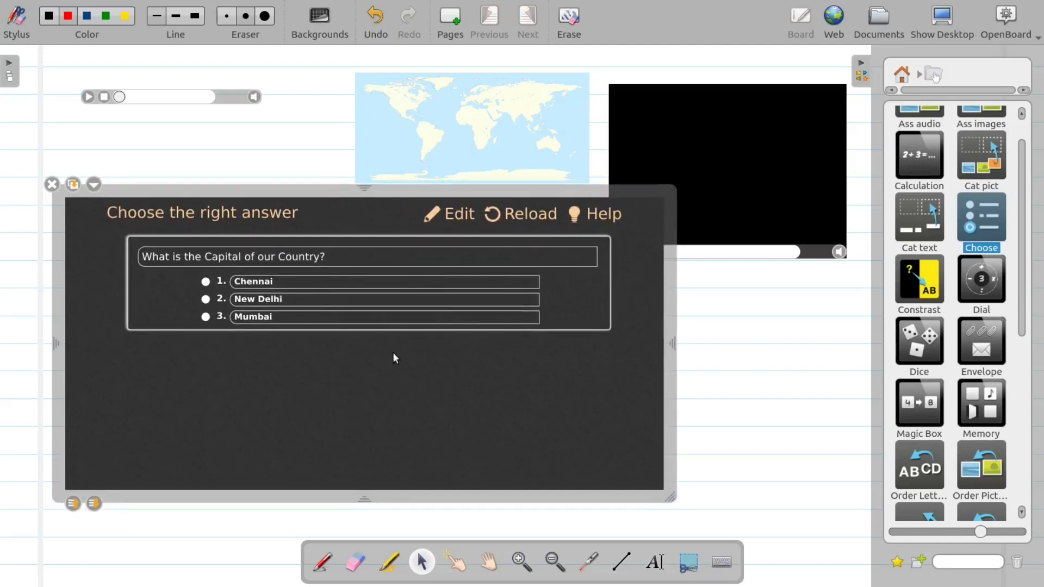
# Test the quiz with the answers Chennai and New Delhi, then reset it and shrink its frame
pyautogui.click(205, 282)
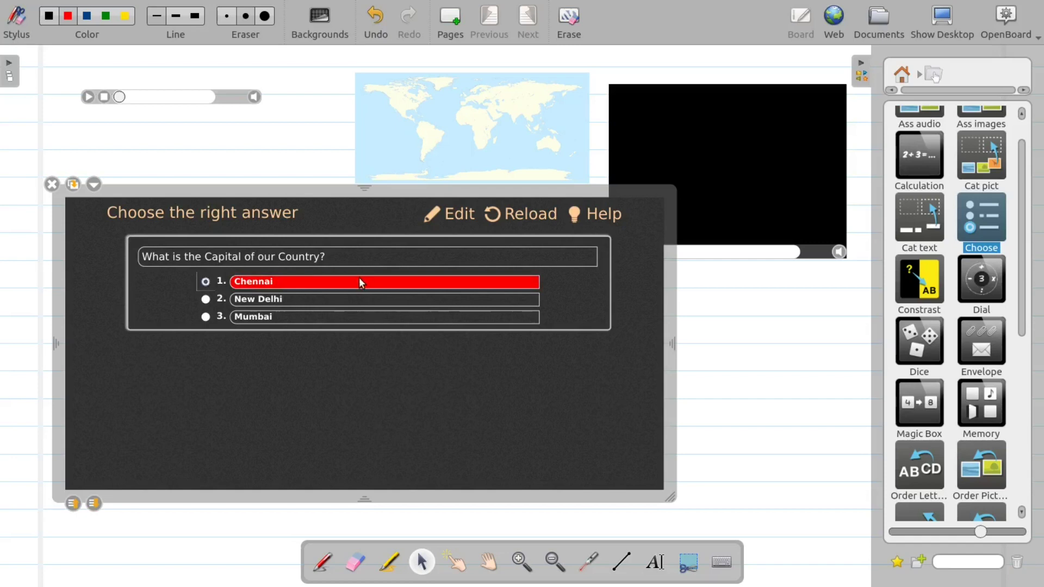
pyautogui.click(205, 299)
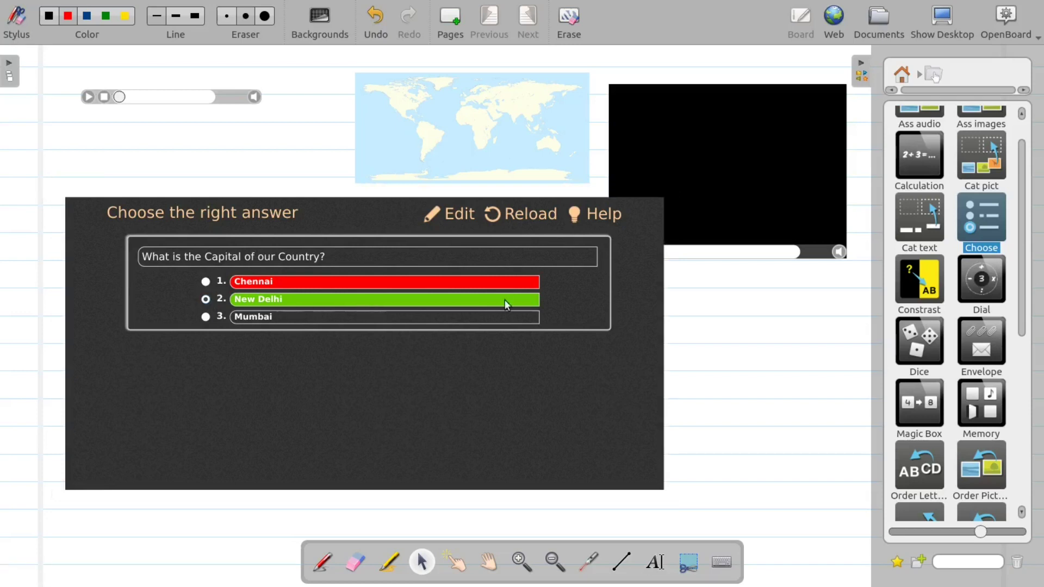
pyautogui.click(529, 219)
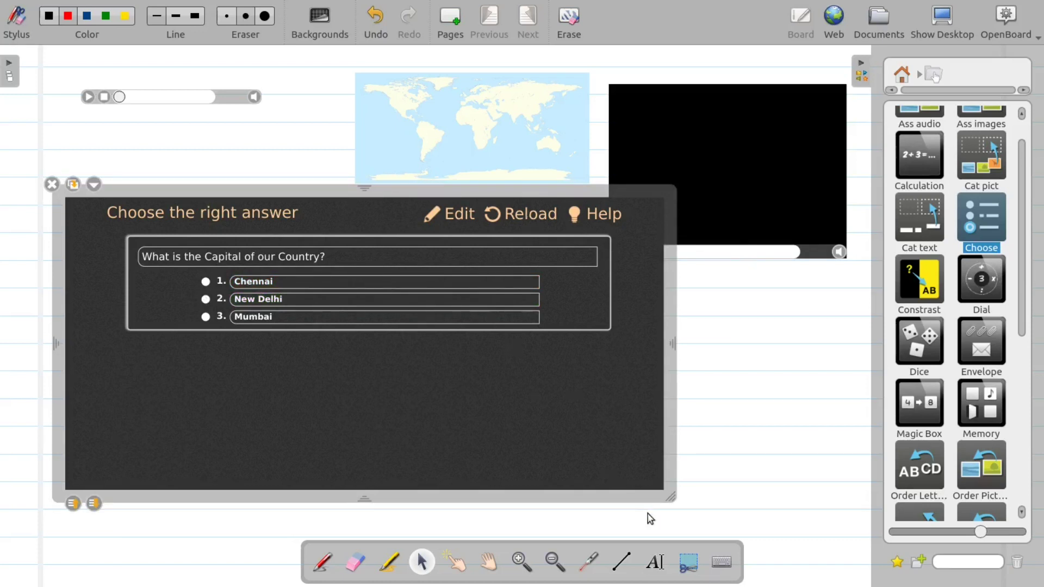
pyautogui.moveTo(672, 498); pyautogui.dragTo(454, 330)
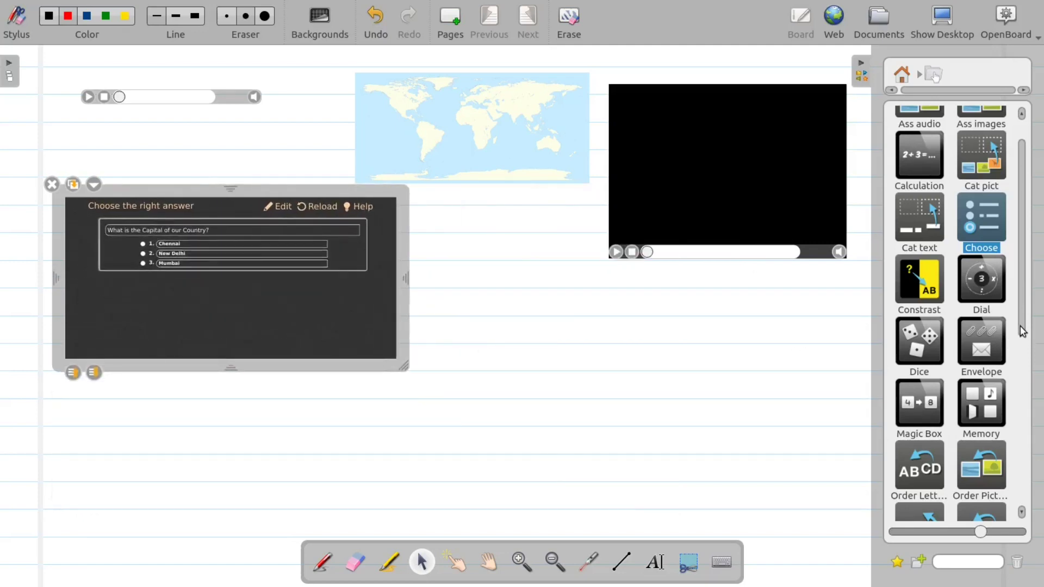
# Add the Scale activity to the page and balance its 20 weight with four 5 weights on the empty pan
pyautogui.moveTo(1023, 331); pyautogui.dragTo(1042, 477)
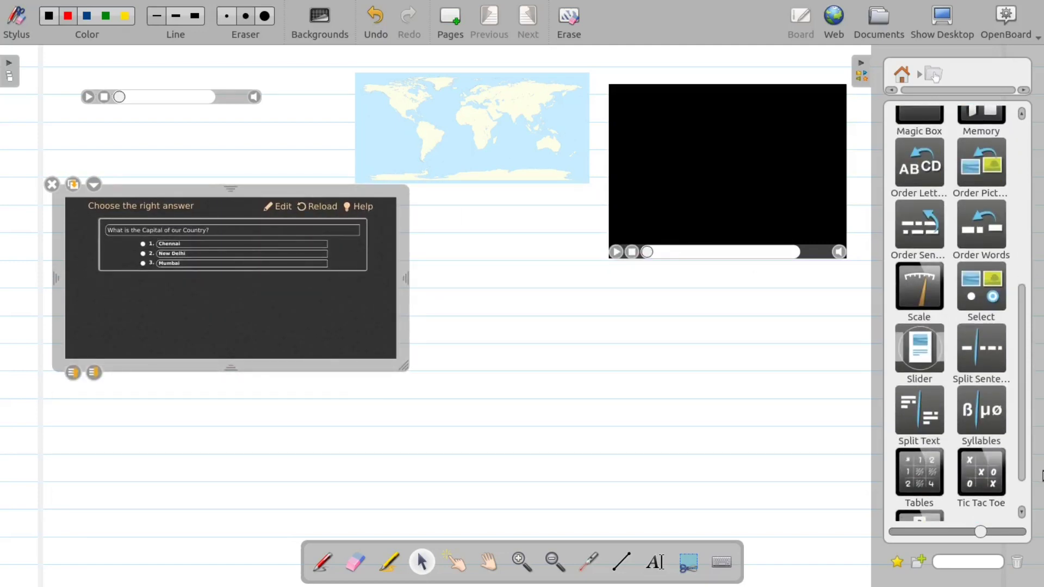
pyautogui.moveTo(935, 302); pyautogui.dragTo(557, 363)
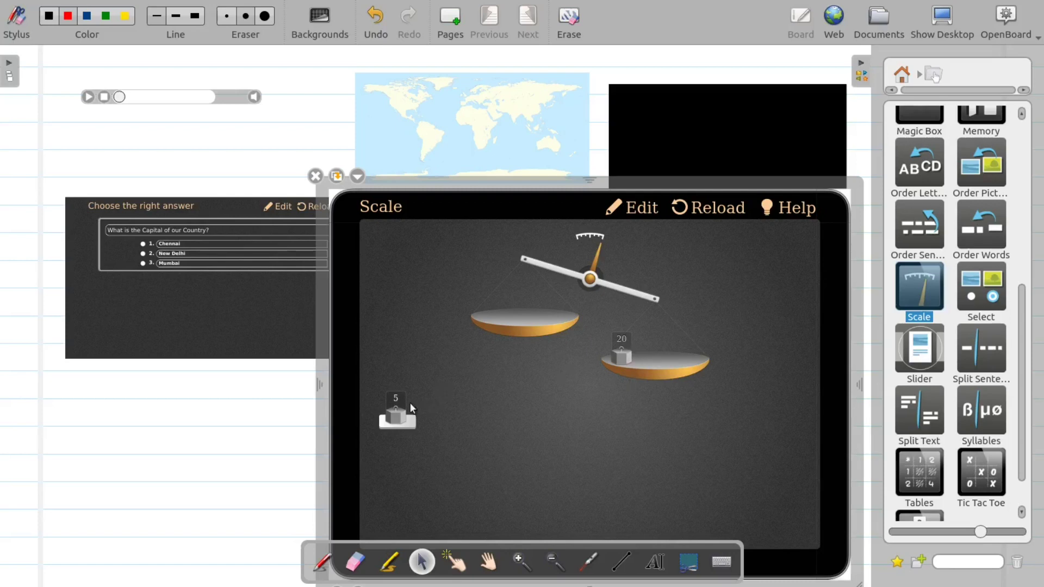
pyautogui.moveTo(402, 418); pyautogui.dragTo(510, 321)
pyautogui.moveTo(396, 425); pyautogui.dragTo(523, 322)
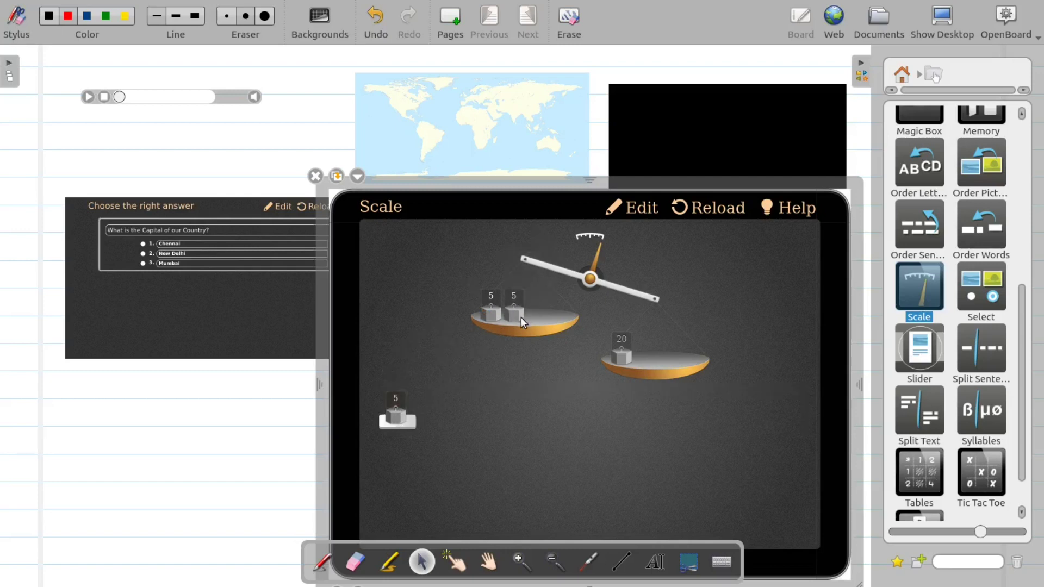
pyautogui.moveTo(398, 417); pyautogui.dragTo(517, 309)
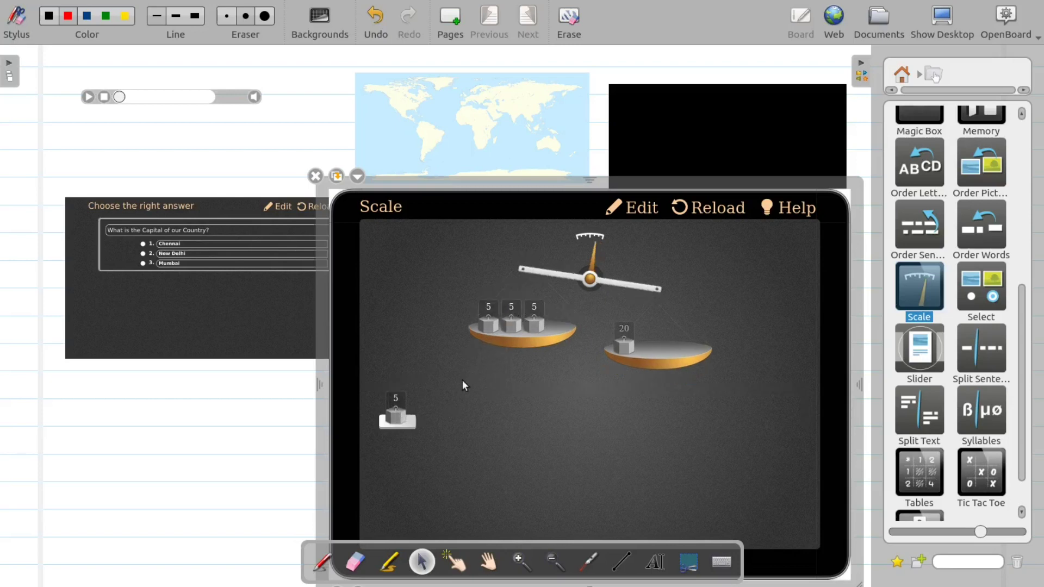
pyautogui.moveTo(402, 412); pyautogui.dragTo(521, 317)
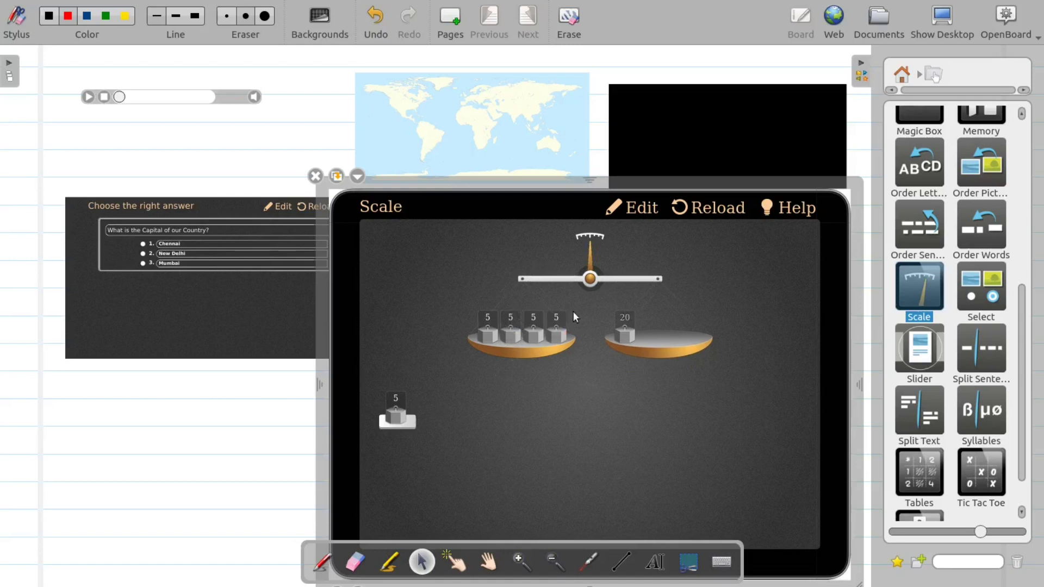
# Switch the Scale activity to edit mode, then remove it from the page
pyautogui.click(641, 212)
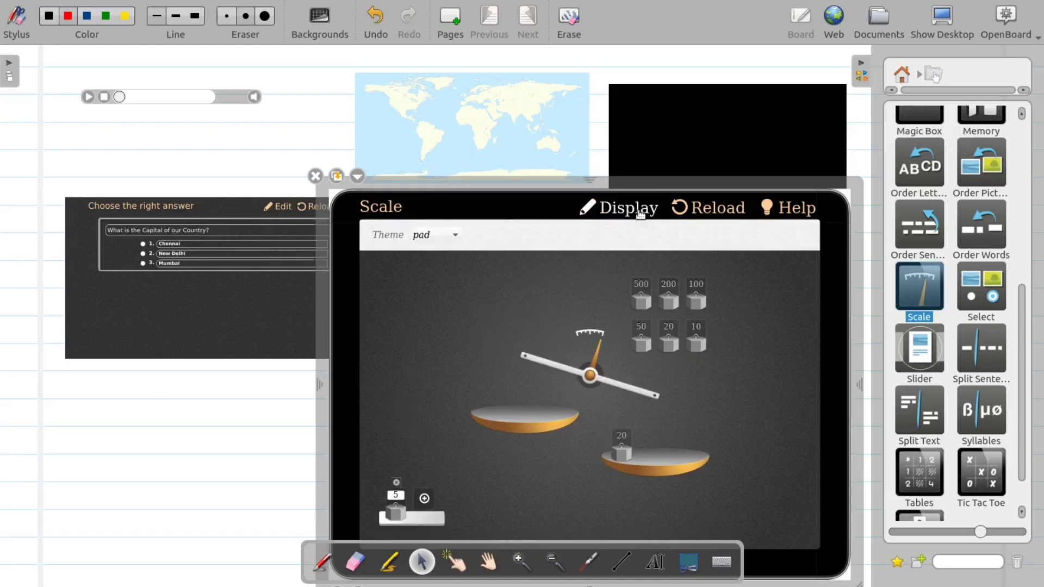
pyautogui.click(315, 176)
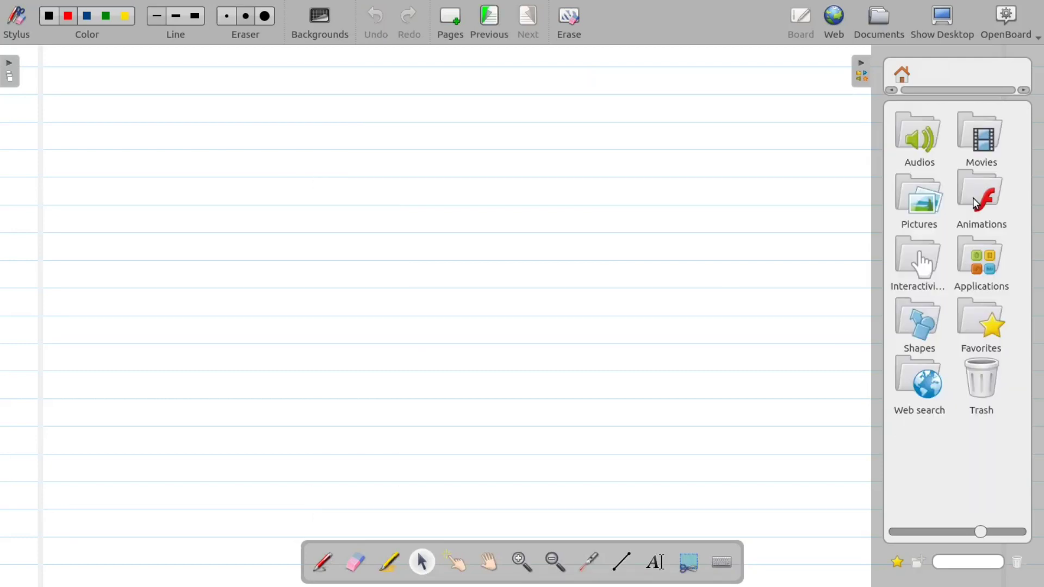
# Place a ruler from the Applications library on the blank page, shorten it slightly and move it lower
pyautogui.click(1002, 263)
pyautogui.moveTo(1022, 263); pyautogui.dragTo(1029, 223)
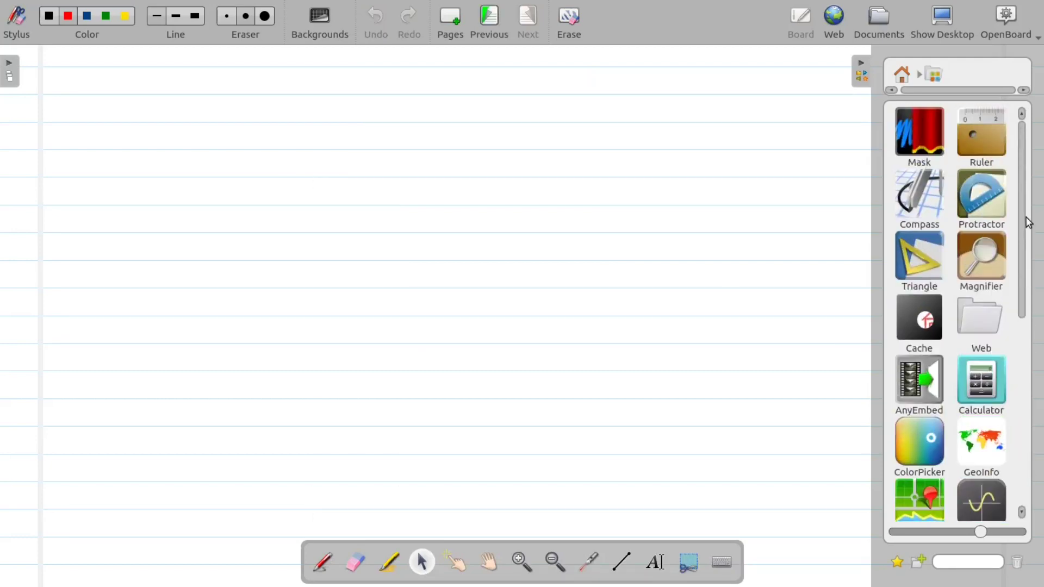
pyautogui.moveTo(987, 120); pyautogui.dragTo(435, 380)
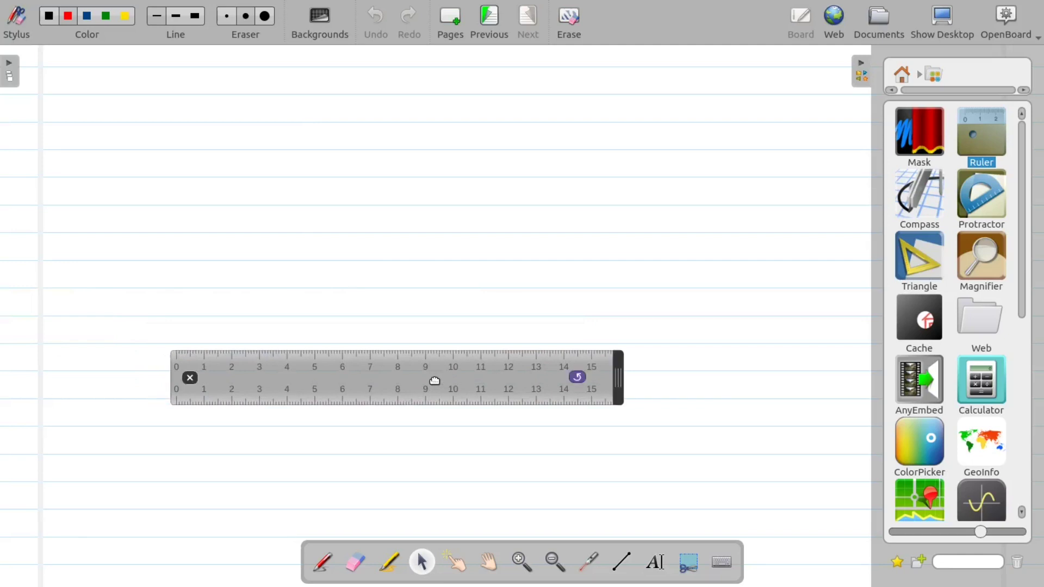
pyautogui.moveTo(623, 383)
pyautogui.moveTo(623, 383)
pyautogui.mouseDown()
pyautogui.moveTo(882, 361)
pyautogui.moveTo(729, 357)
pyautogui.moveTo(610, 373)
pyautogui.mouseUp()
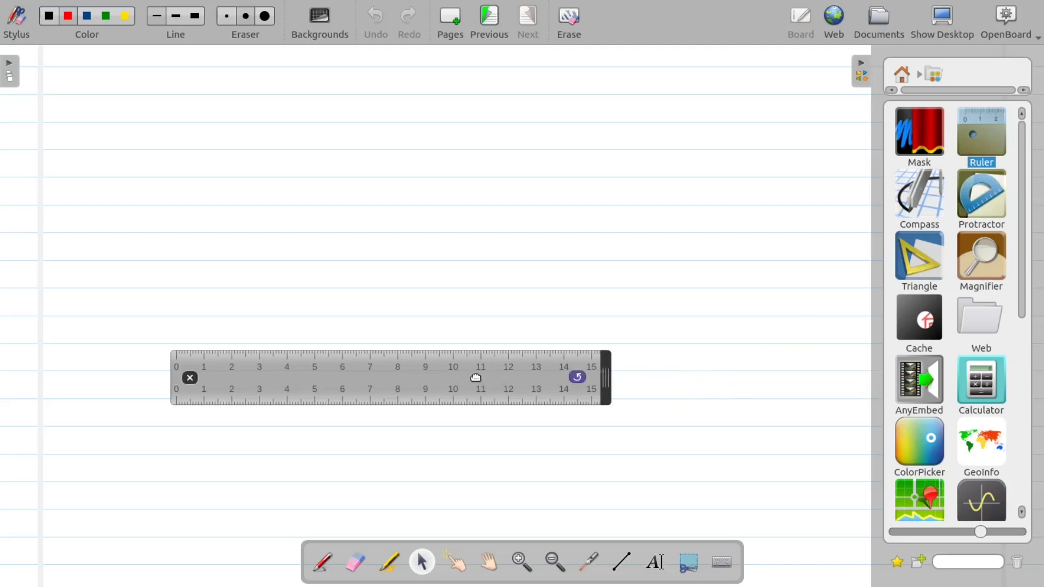
pyautogui.moveTo(468, 375); pyautogui.dragTo(505, 414)
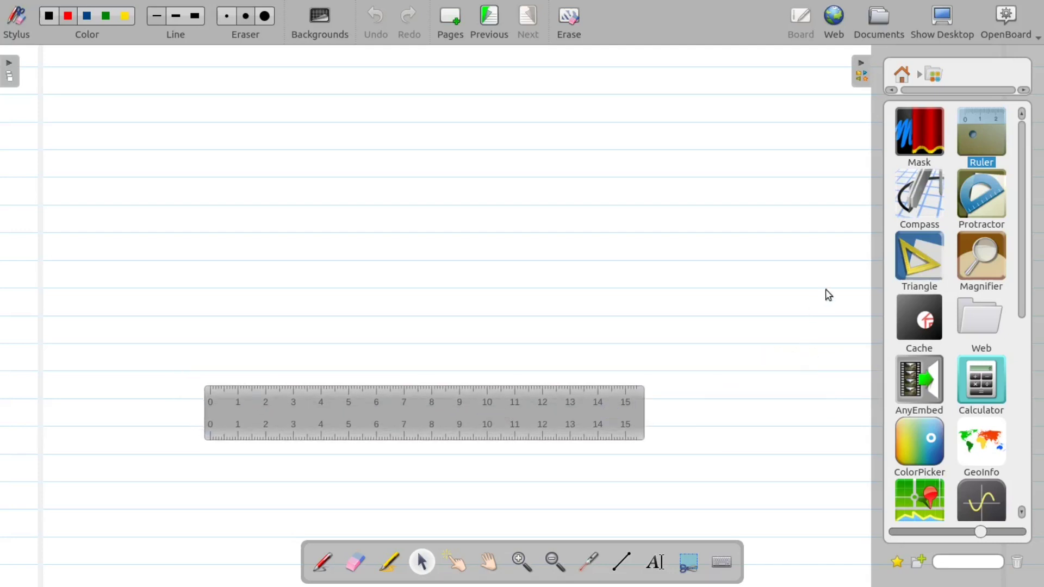
# Add a compass above the ruler, widen its opening and draw a full red circle with it
pyautogui.moveTo(925, 206); pyautogui.dragTo(463, 227)
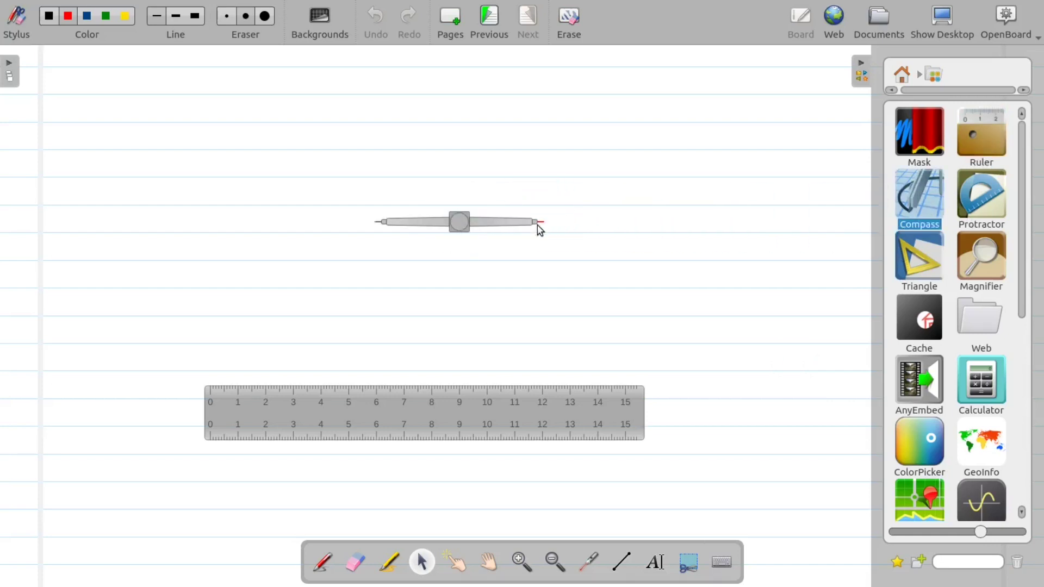
pyautogui.moveTo(525, 222); pyautogui.dragTo(556, 222)
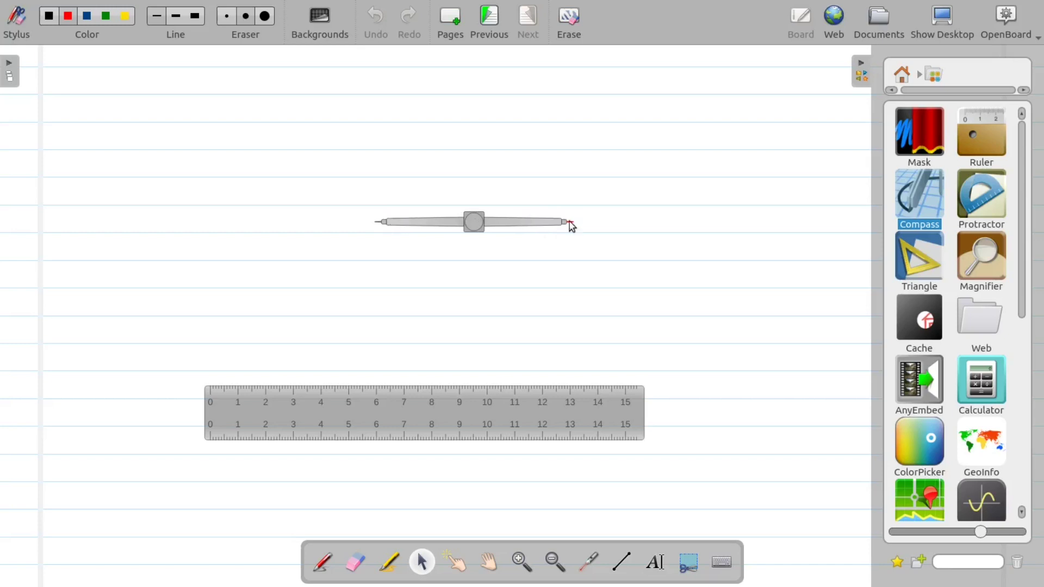
pyautogui.moveTo(569, 222)
pyautogui.mouseDown()
pyautogui.moveTo(429, 315)
pyautogui.moveTo(338, 289)
pyautogui.moveTo(329, 99)
pyautogui.moveTo(502, 207)
pyautogui.moveTo(501, 245)
pyautogui.mouseUp()
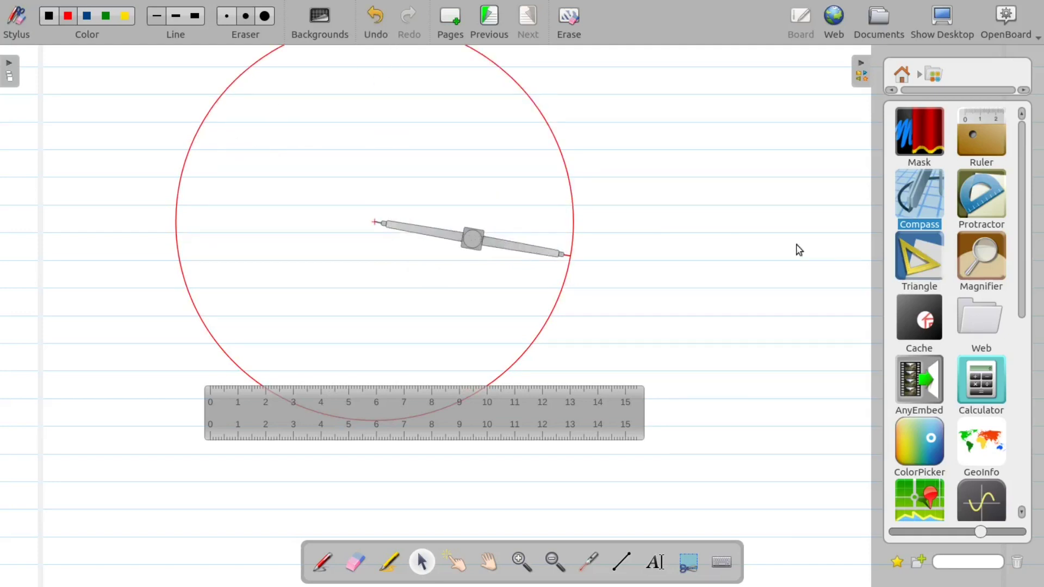
# Add a protractor to the right of the circle and a triangle over its lower-left part
pyautogui.click(987, 202)
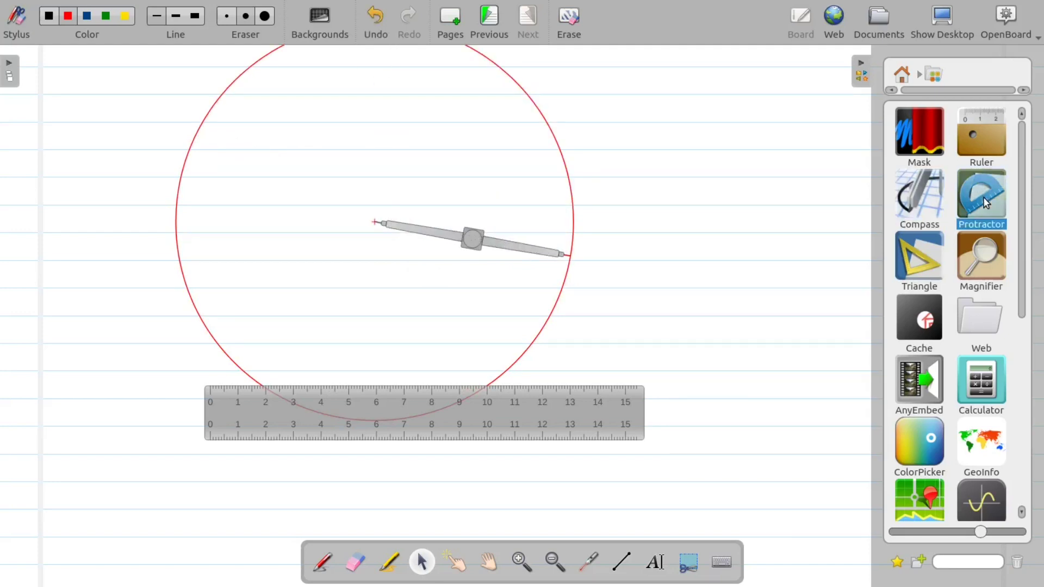
pyautogui.moveTo(983, 197); pyautogui.dragTo(705, 252)
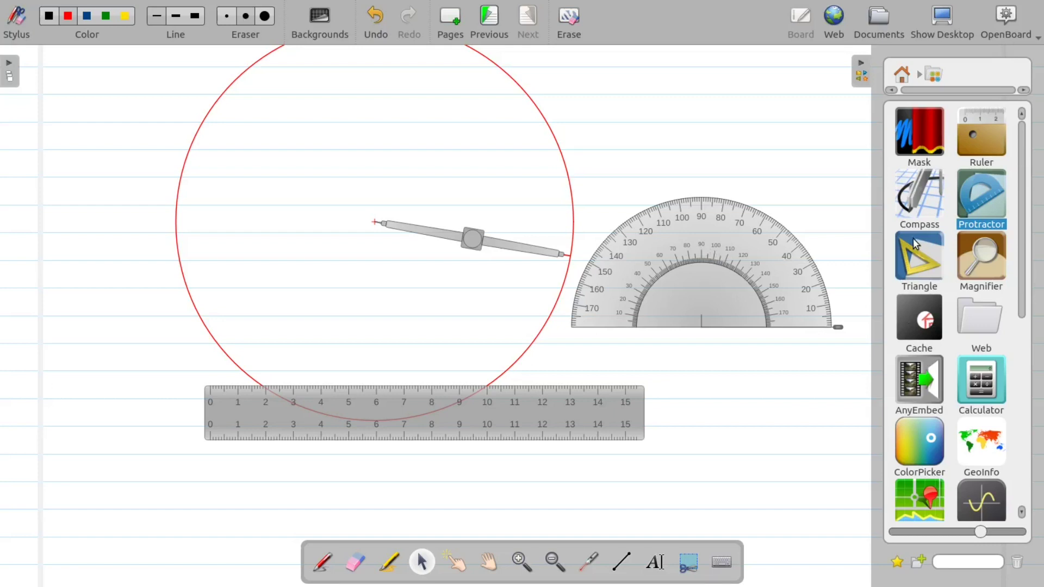
pyautogui.moveTo(916, 244); pyautogui.dragTo(147, 344)
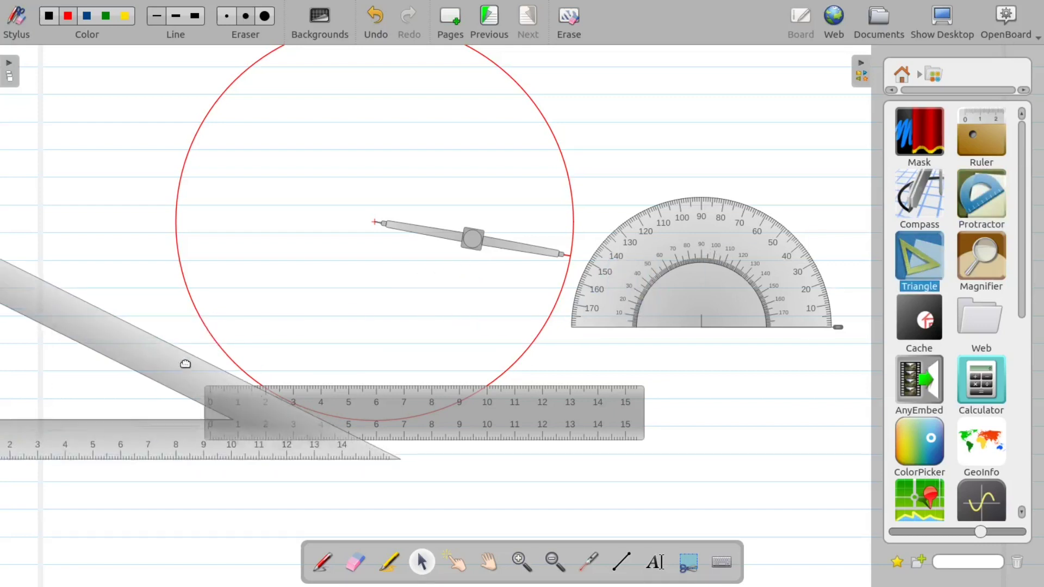
# Add a magnifier and move it across the drawing instruments to the area above the protractor
pyautogui.click(984, 259)
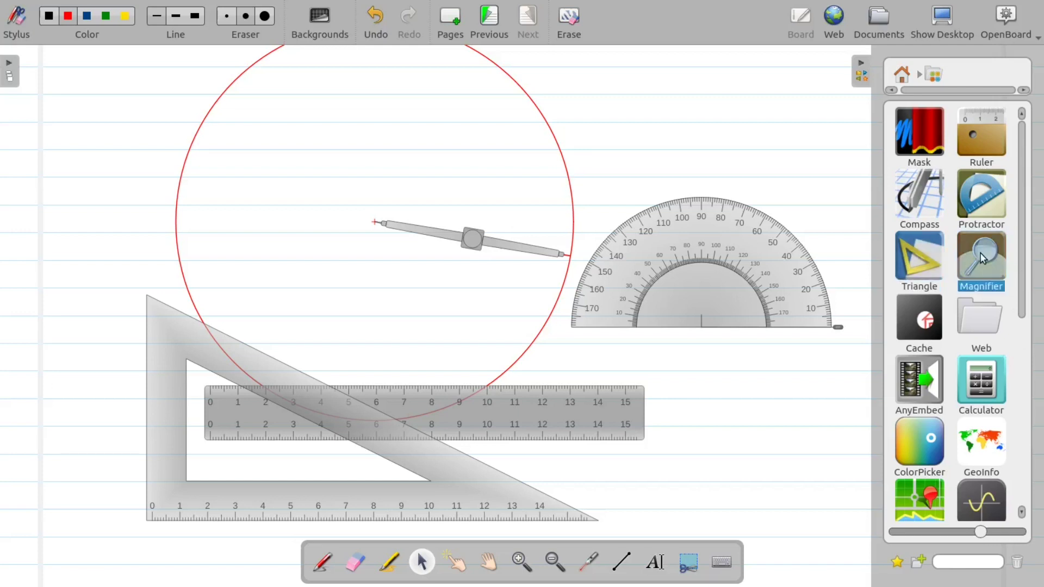
pyautogui.moveTo(993, 265); pyautogui.dragTo(692, 410)
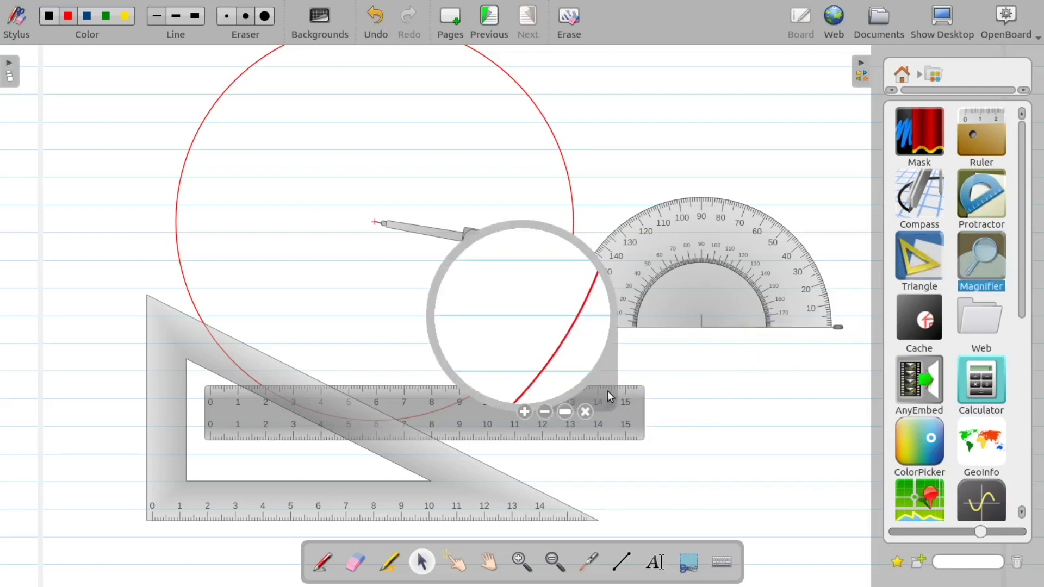
pyautogui.moveTo(610, 396); pyautogui.dragTo(799, 443)
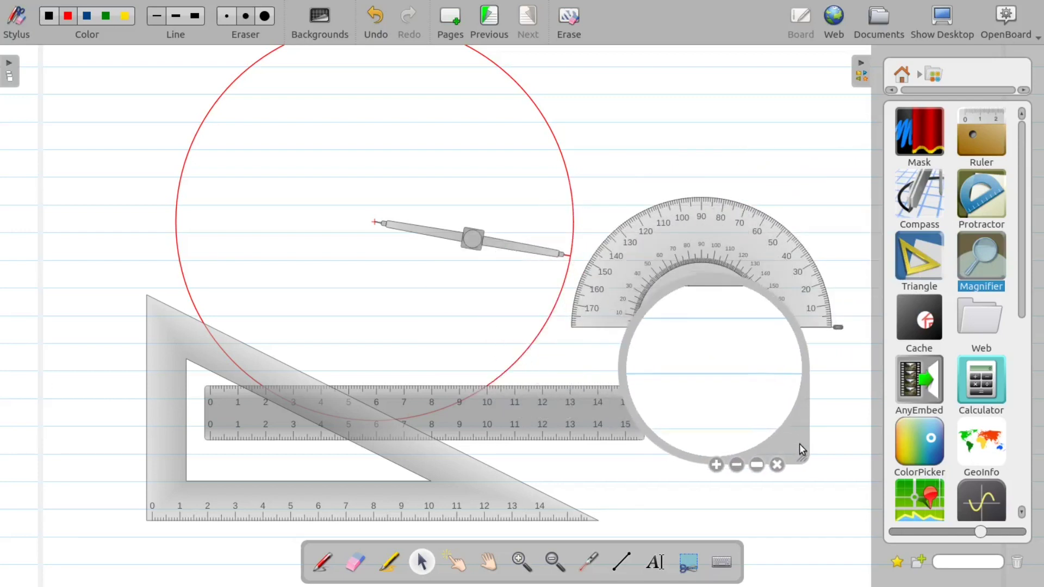
# Add the basic calculator on the left side of the page and calculate 89×5 with it
pyautogui.click(994, 390)
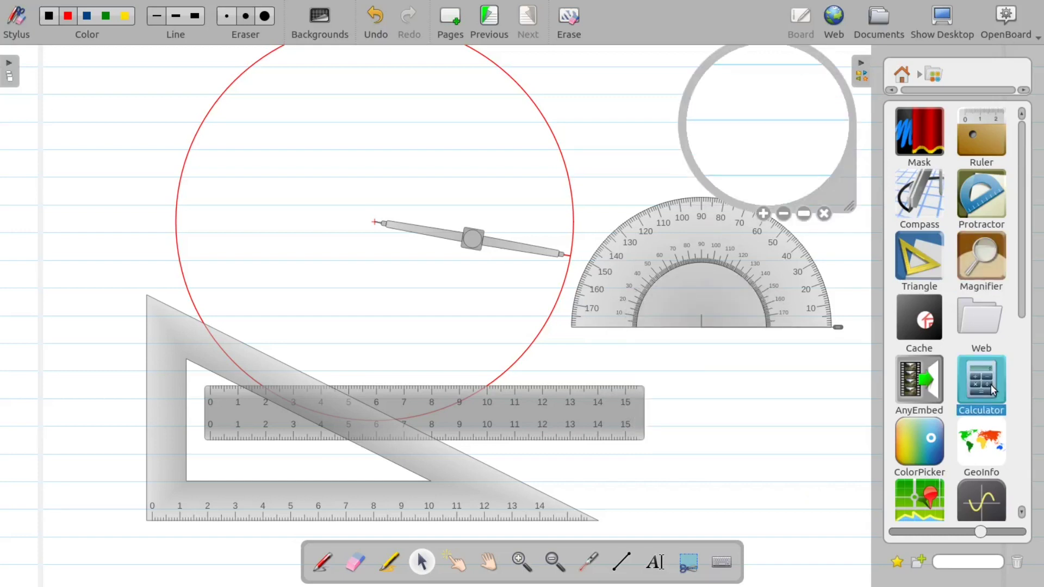
pyautogui.moveTo(994, 391); pyautogui.dragTo(159, 149)
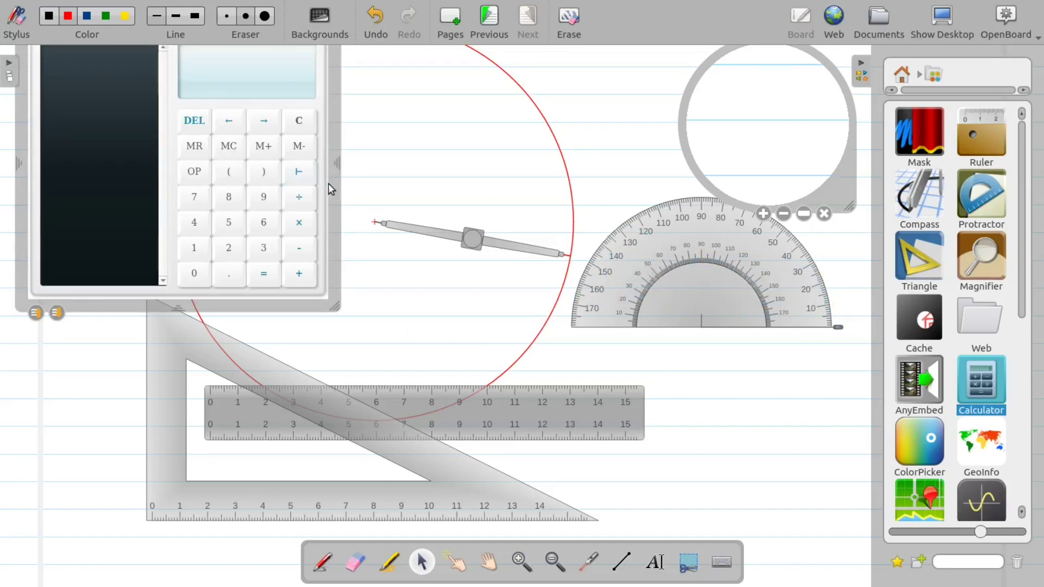
pyautogui.moveTo(334, 193); pyautogui.dragTo(365, 334)
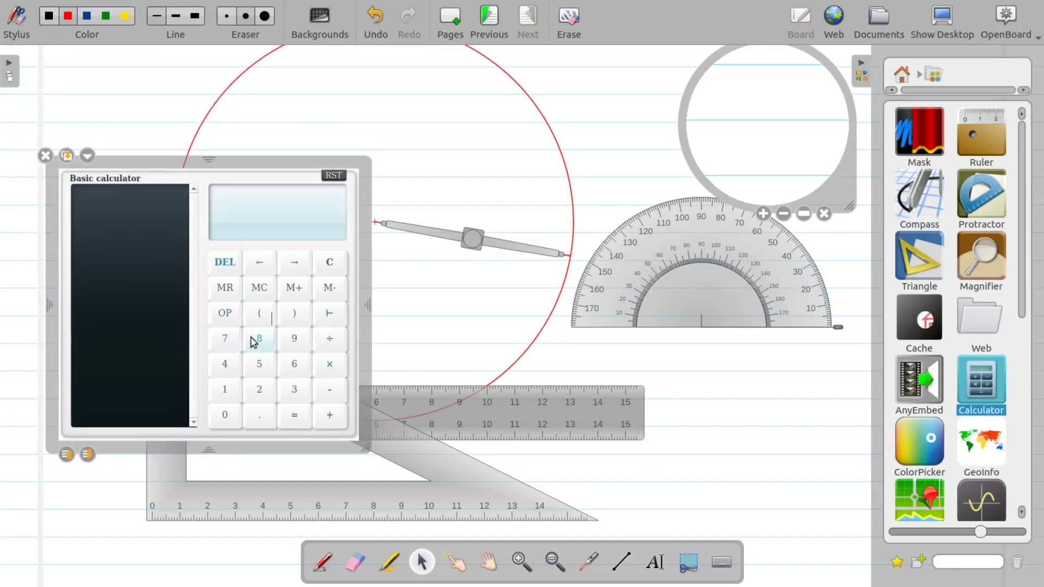
pyautogui.write('*5=')
# Create a new page and place the GeoInfo world map in its upper-left area
pyautogui.scroll(-3, 1026, 342)
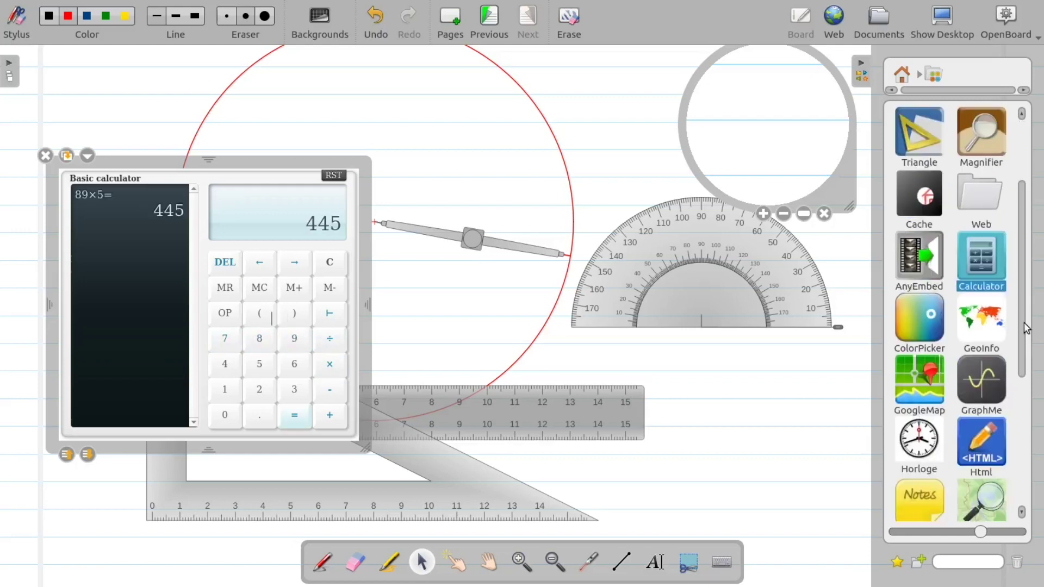
pyautogui.moveTo(1024, 338); pyautogui.dragTo(1024, 349)
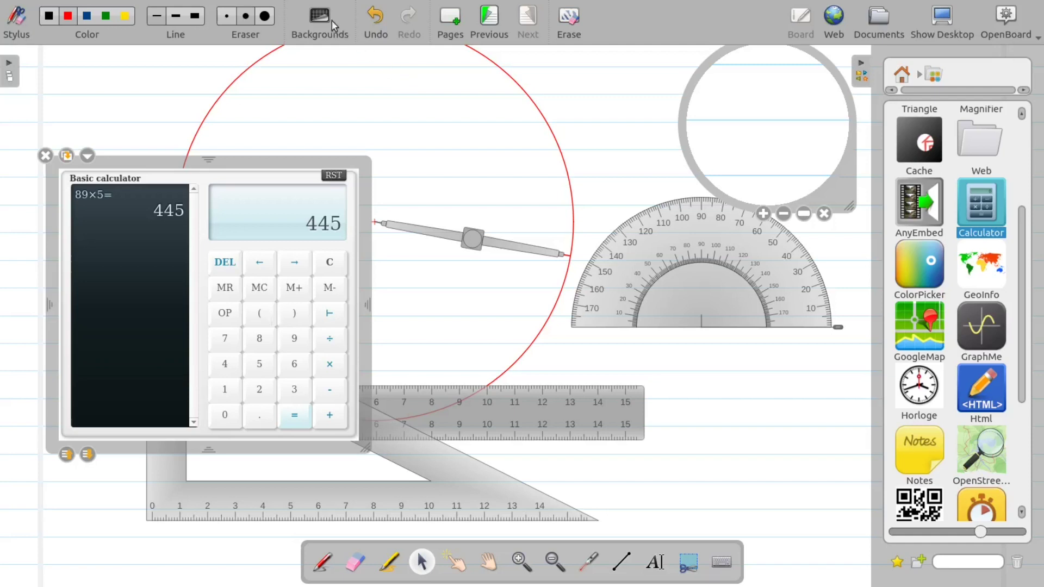
pyautogui.click(457, 19)
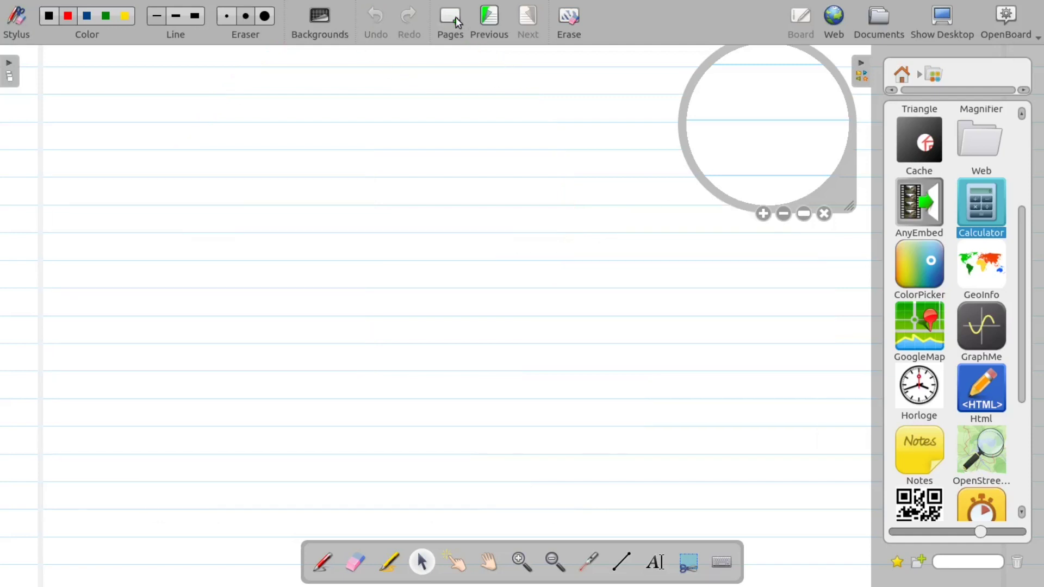
pyautogui.moveTo(990, 265); pyautogui.dragTo(211, 183)
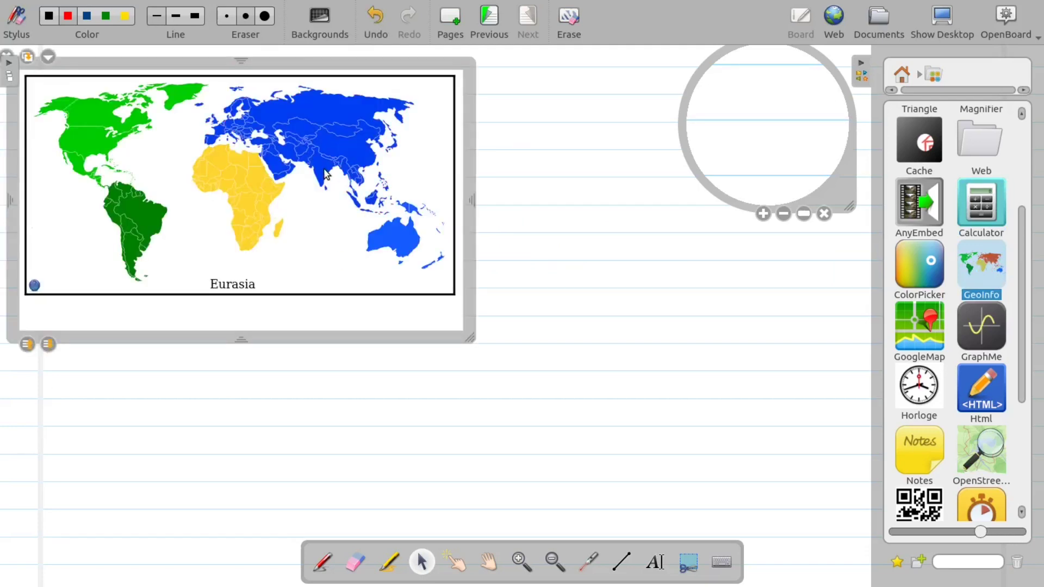
# Open Eurasia on the GeoInfo map and view the country details of India and China
pyautogui.click(325, 179)
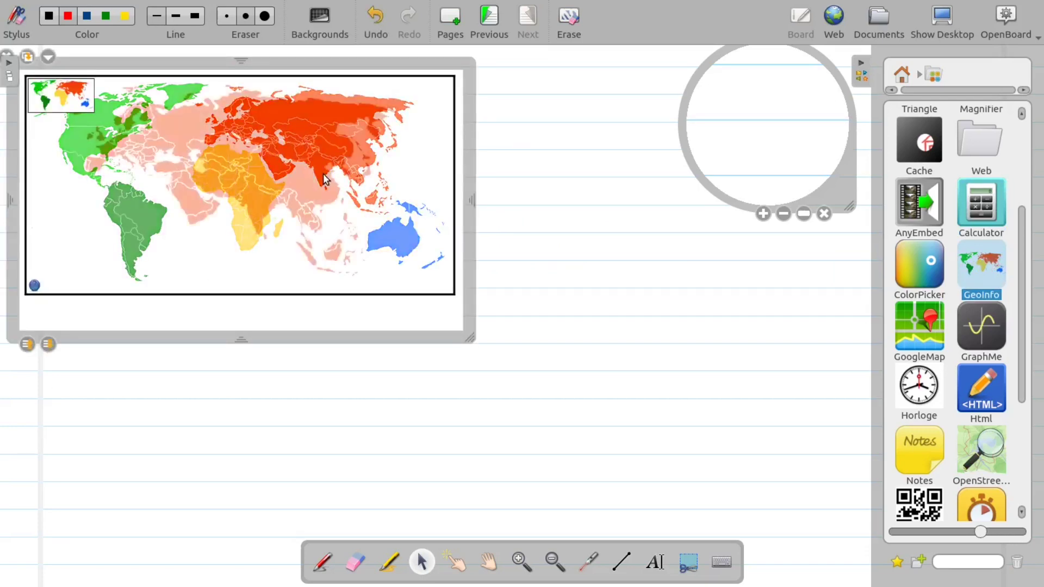
pyautogui.moveTo(260, 205)
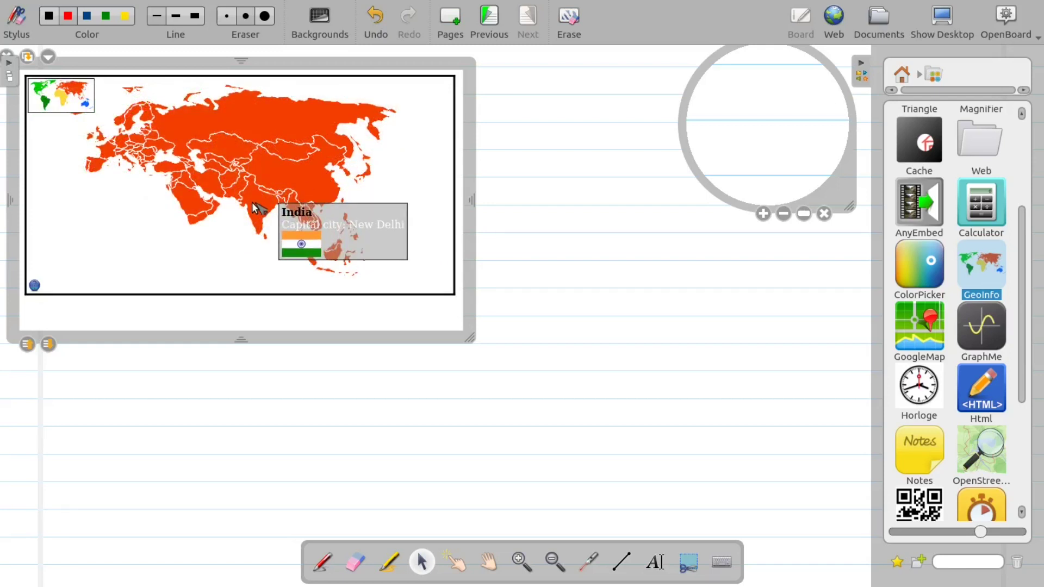
pyautogui.moveTo(298, 118)
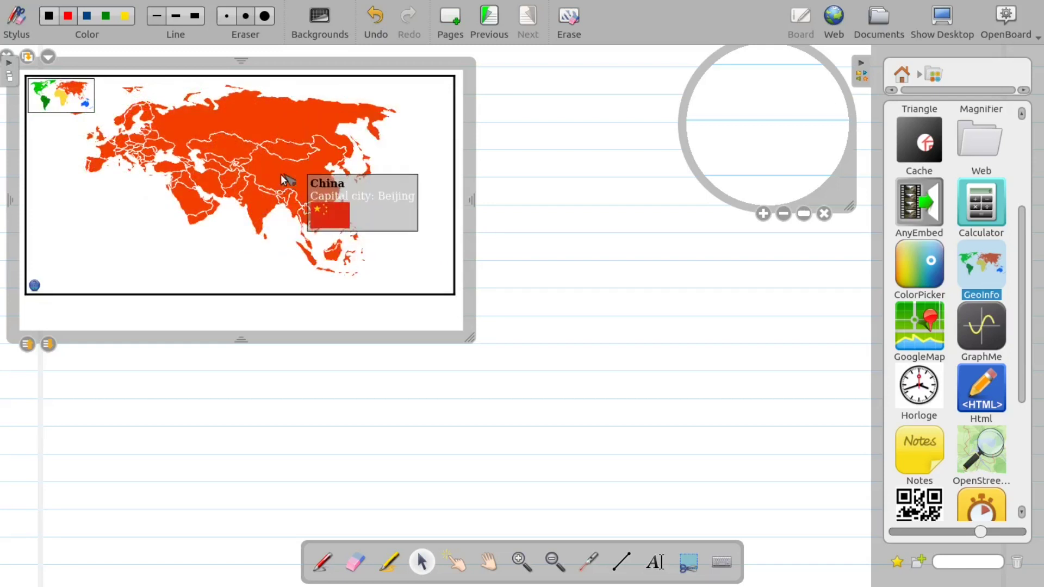
# Show the page thumbnails and place the Horloge clock to the right of the map, below the magnifier
pyautogui.click(9, 62)
pyautogui.moveTo(919, 392); pyautogui.dragTo(740, 305)
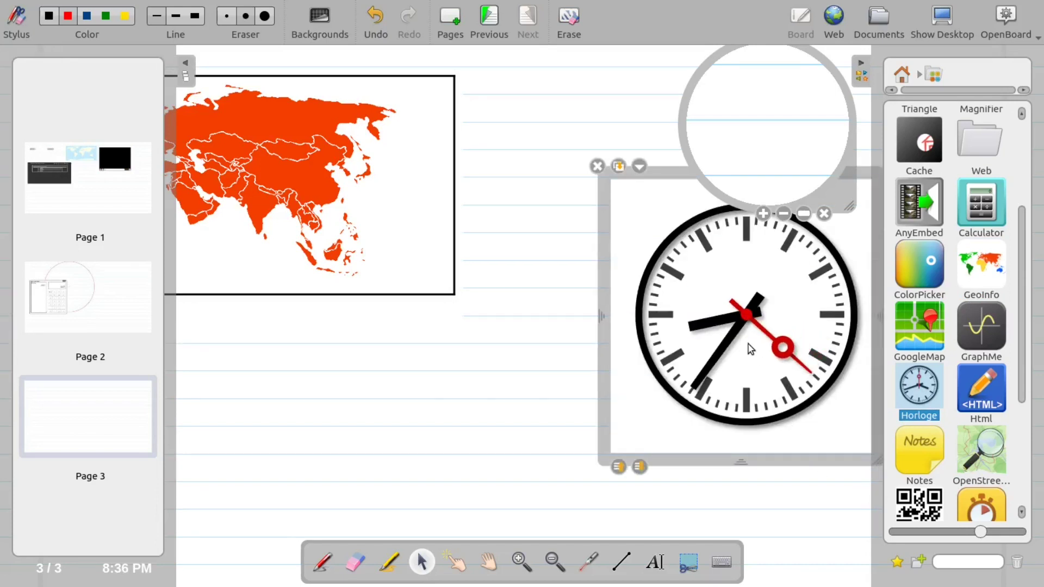
# Place a sticky note over the map's lower edge and replace its placeholder text with "internal test dates:"
pyautogui.click(927, 463)
pyautogui.moveTo(927, 462); pyautogui.dragTo(289, 354)
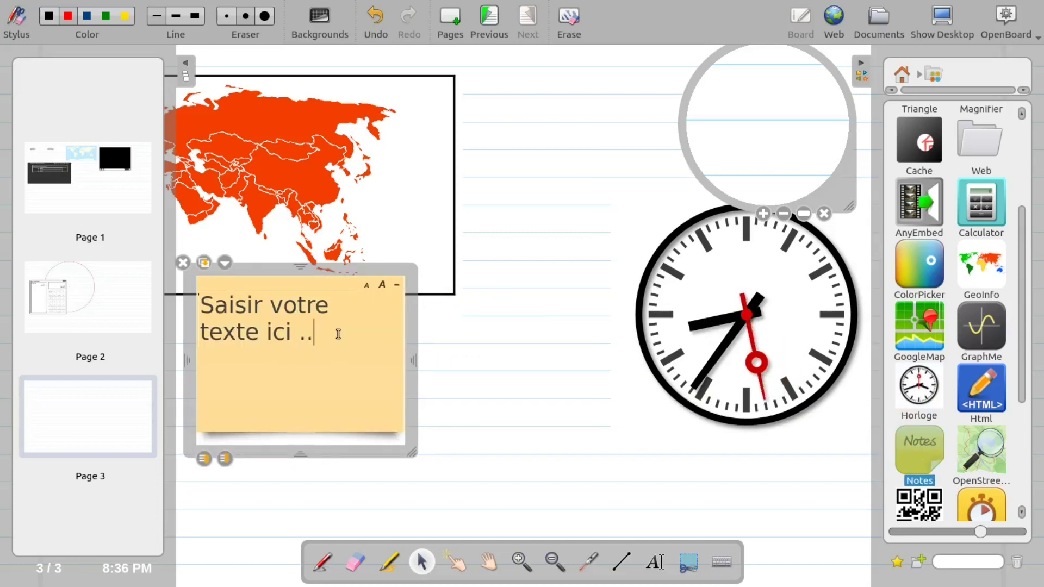
pyautogui.press('BackSpace')
pyautogui.press('BackSpace')
pyautogui.press('BackSpace')
pyautogui.press('BackSpace')
pyautogui.press('BackSpace')
pyautogui.press('BackSpace')
pyautogui.press('BackSpace')
pyautogui.press('BackSpace')
pyautogui.press('BackSpace')
pyautogui.press('BackSpace')
pyautogui.press('BackSpace')
pyautogui.press('BackSpace')
pyautogui.press('BackSpace')
pyautogui.press('BackSpace')
pyautogui.press('BackSpace')
pyautogui.press('BackSpace')
pyautogui.press('BackSpace')
pyautogui.press('BackSpace')
pyautogui.press('BackSpace')
pyautogui.press('BackSpace')
pyautogui.write('in')
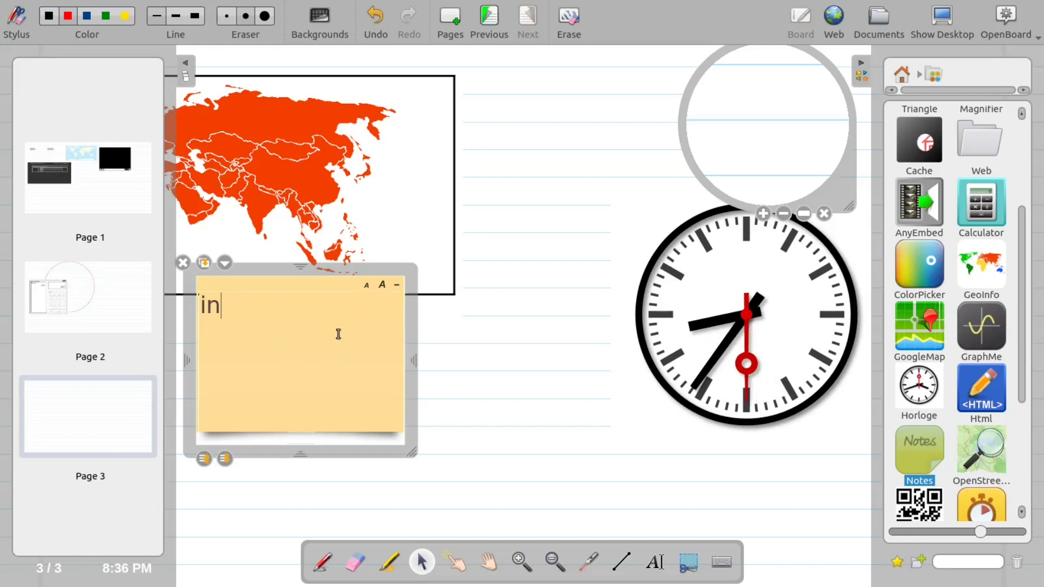
pyautogui.write('ternal te')
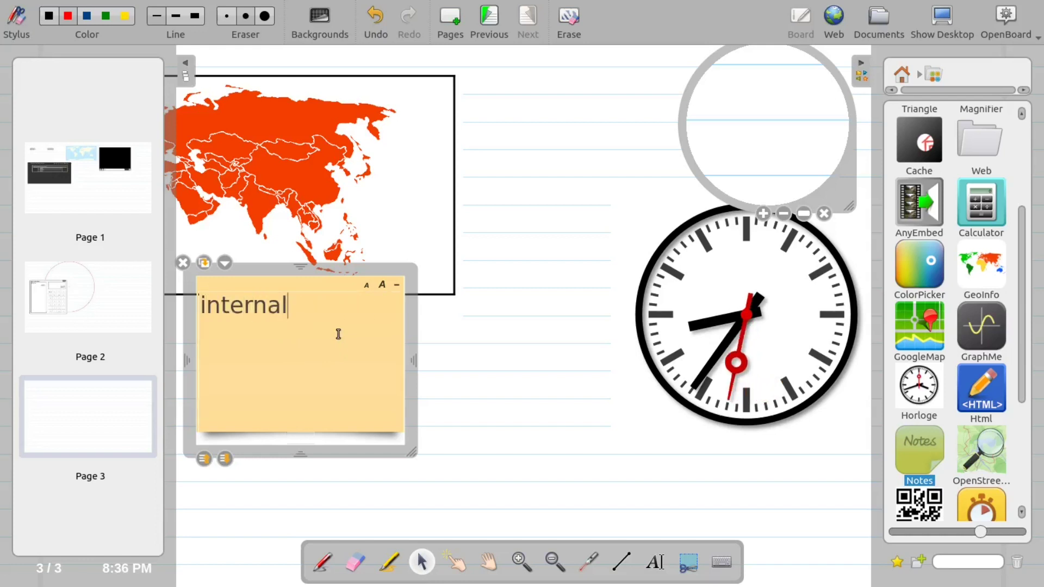
pyautogui.write('st')
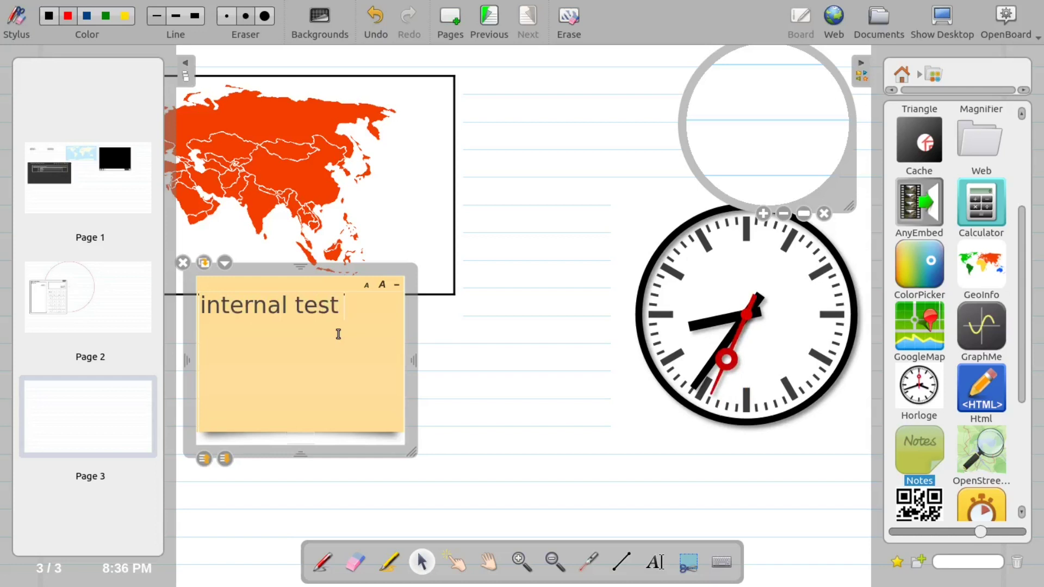
pyautogui.write('dates:')
# Add the Stopwatch between the map and the magnifier with a countdown of about 30 seconds running
pyautogui.scroll(-4, 957, 310)
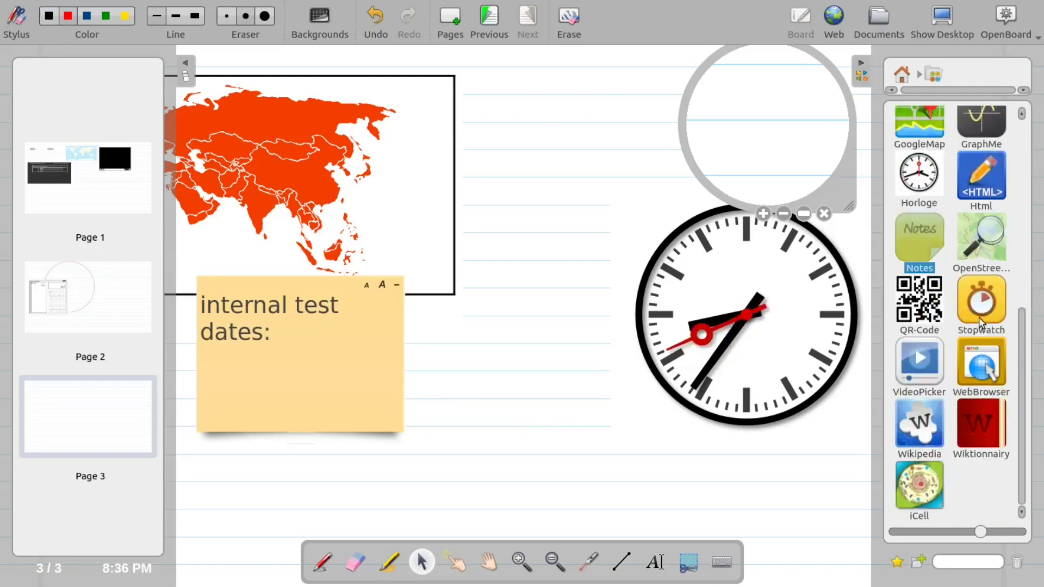
pyautogui.moveTo(982, 315); pyautogui.dragTo(515, 427)
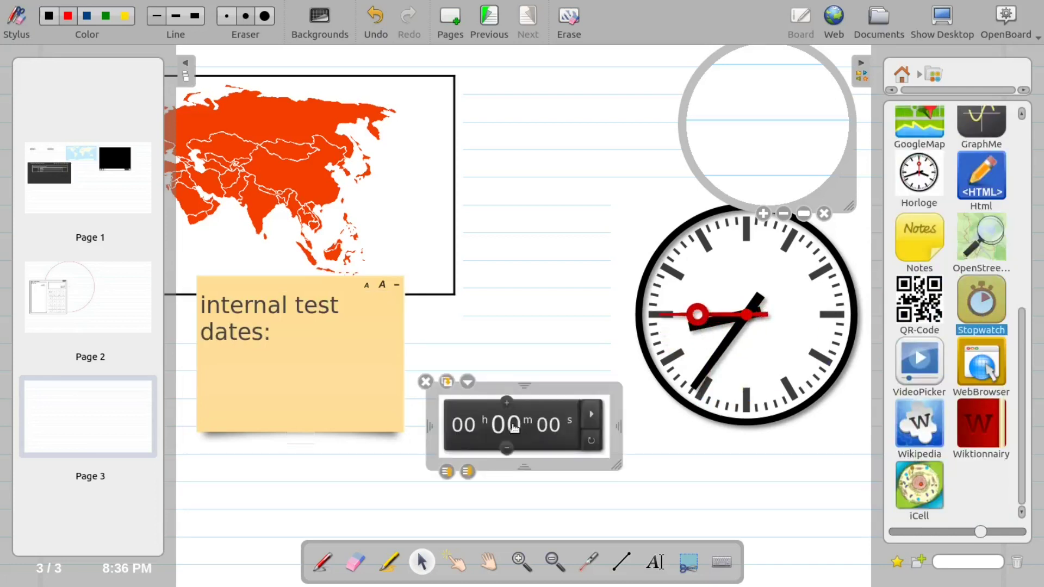
pyautogui.moveTo(548, 425)
pyautogui.click(550, 404)
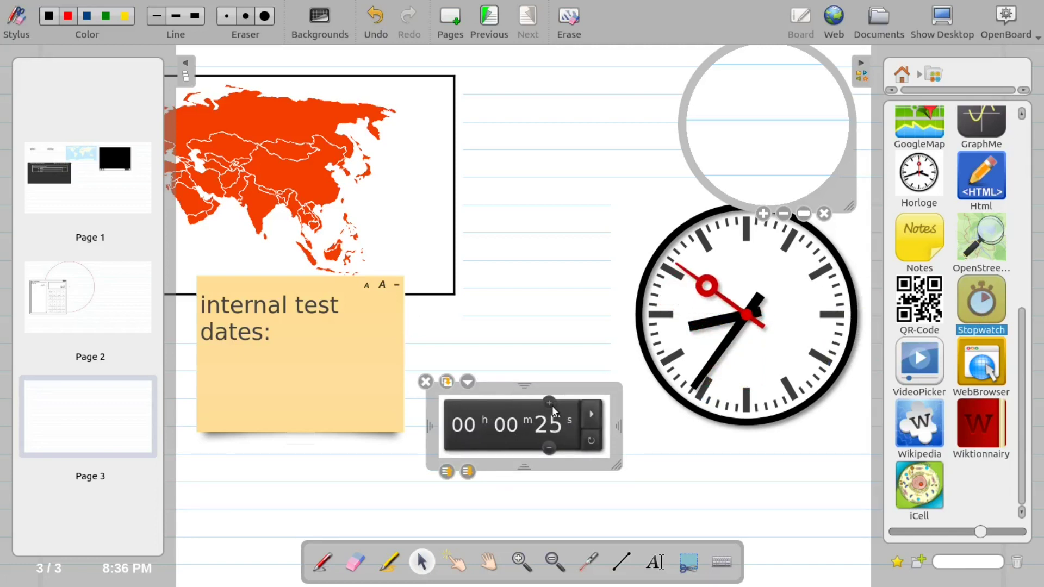
pyautogui.click(595, 415)
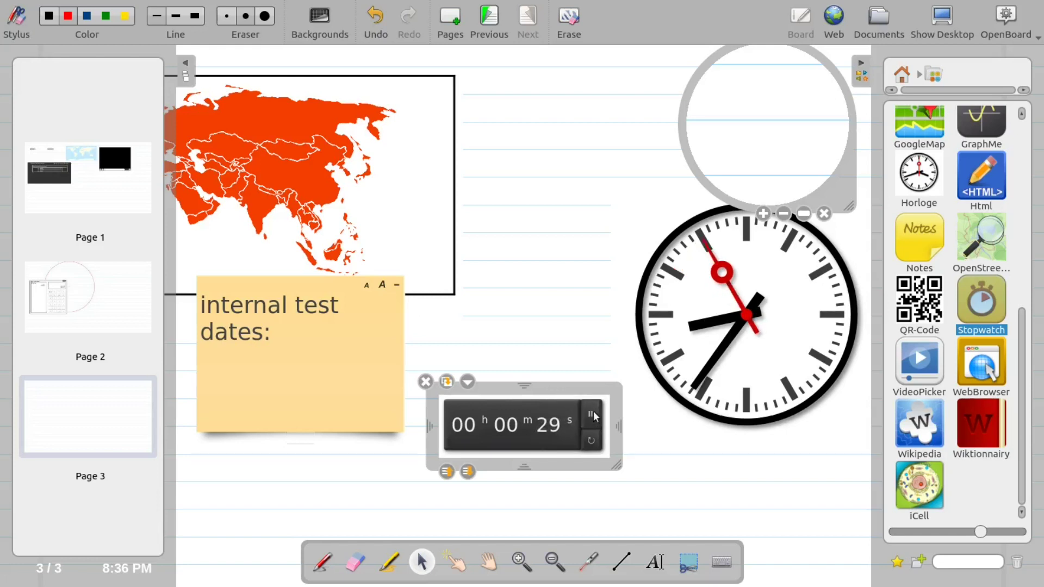
pyautogui.moveTo(573, 391); pyautogui.dragTo(609, 99)
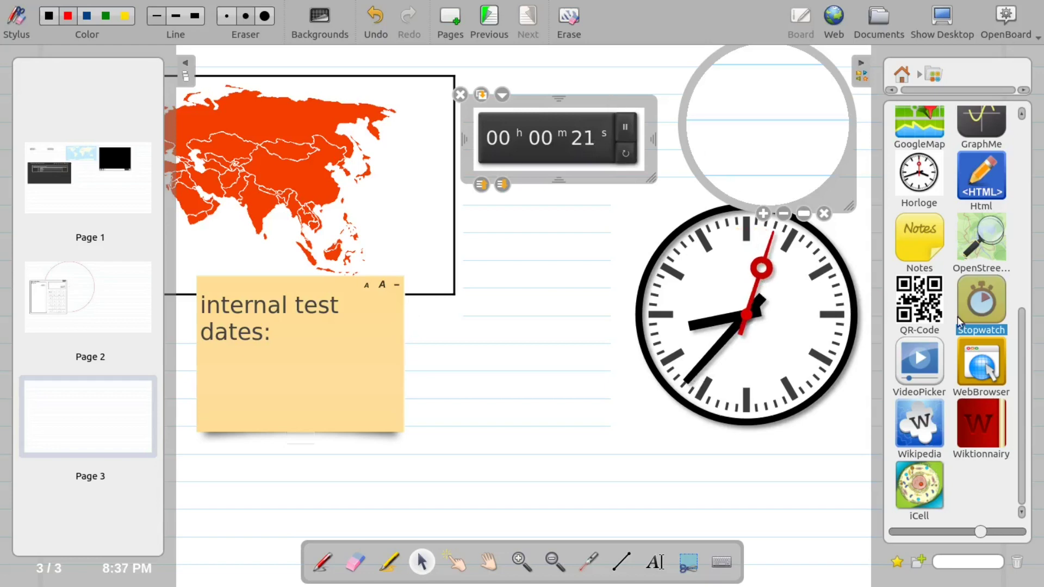
# Add the iCell diagram in the middle of the page and open its information on the nucleolus
pyautogui.doubleClick(920, 486)
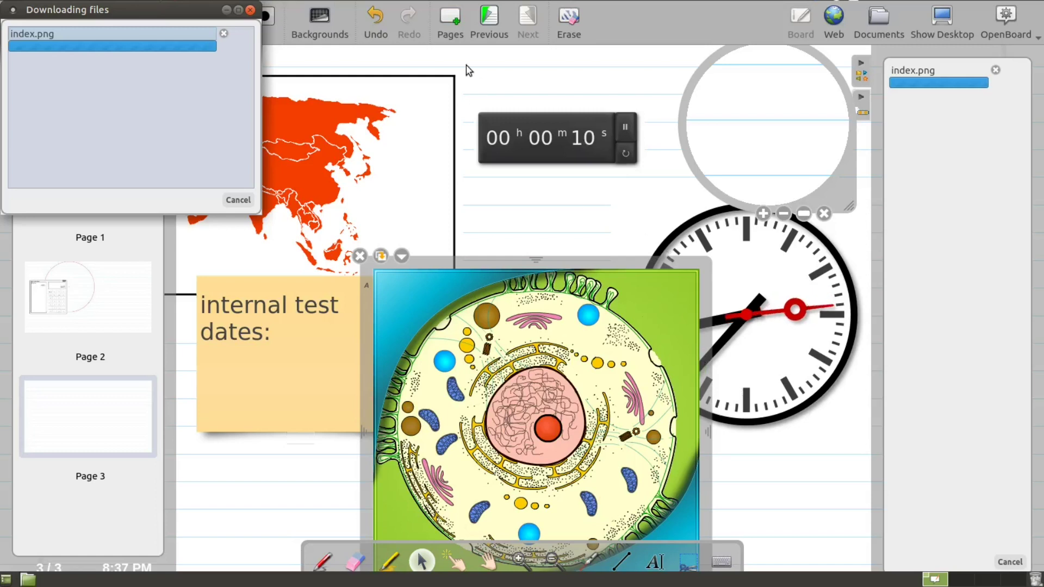
pyautogui.click(250, 10)
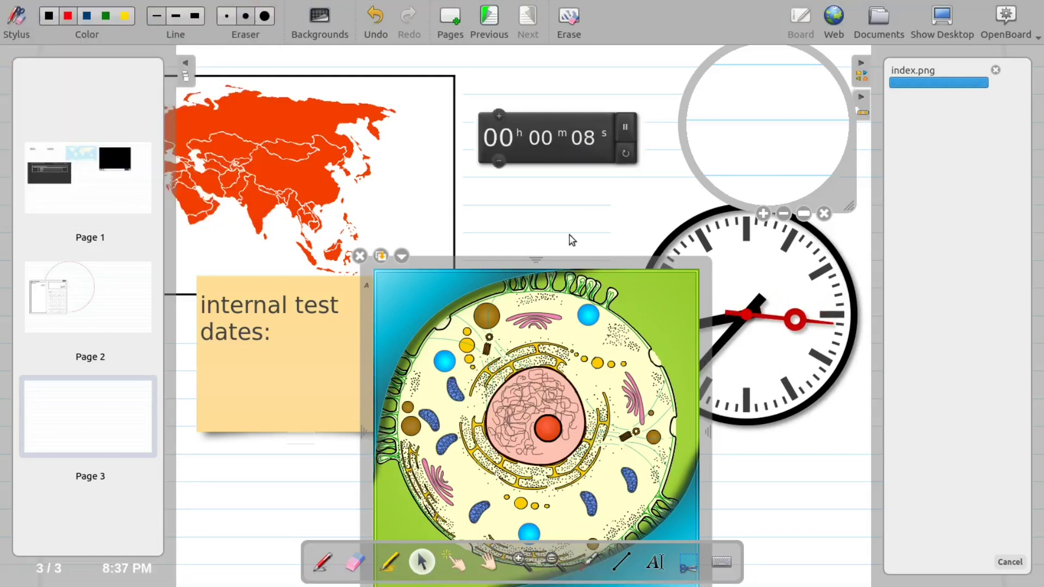
pyautogui.click(553, 431)
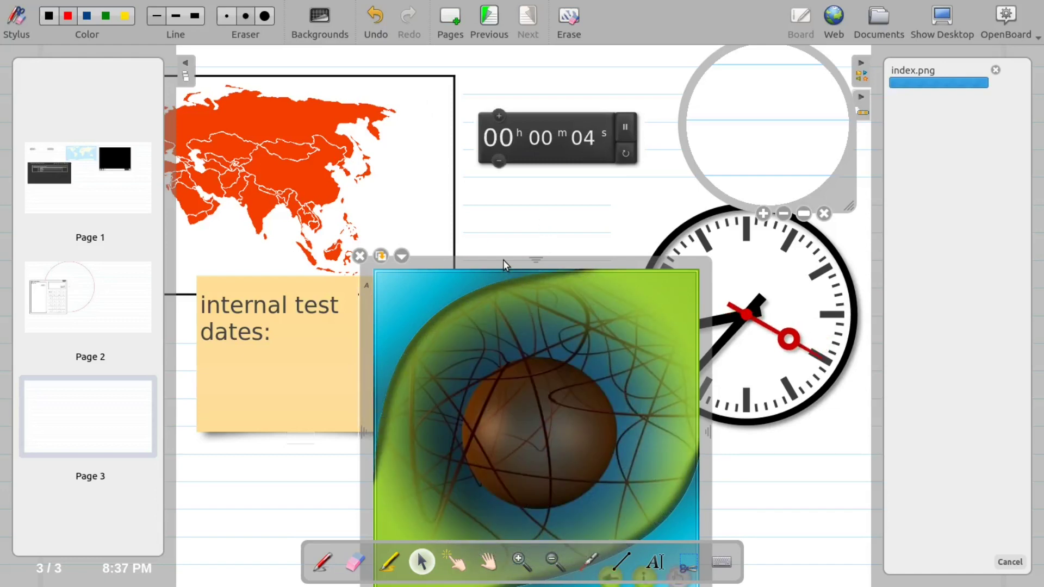
pyautogui.moveTo(504, 259); pyautogui.dragTo(442, 161)
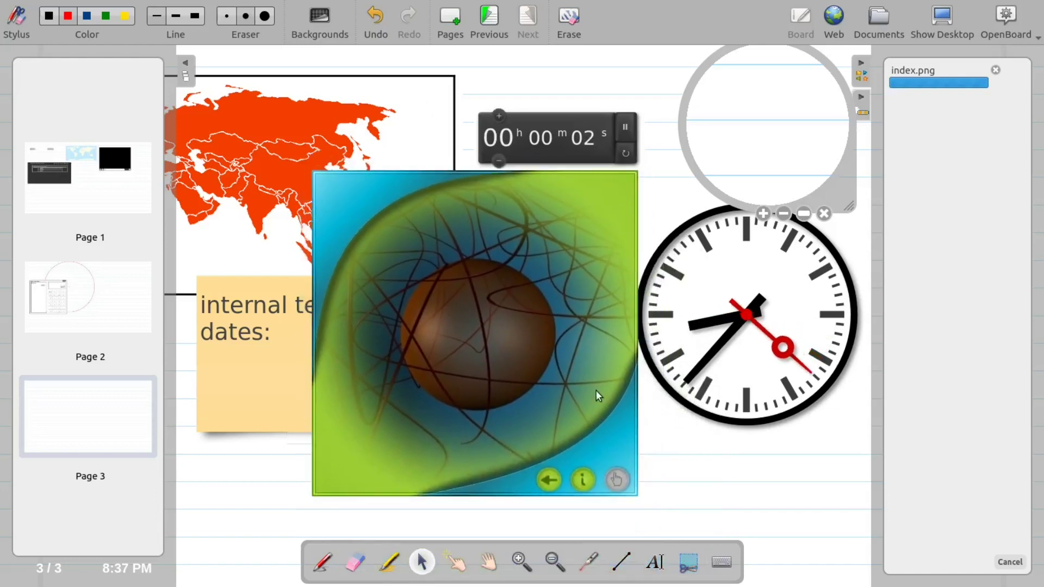
pyautogui.click(582, 480)
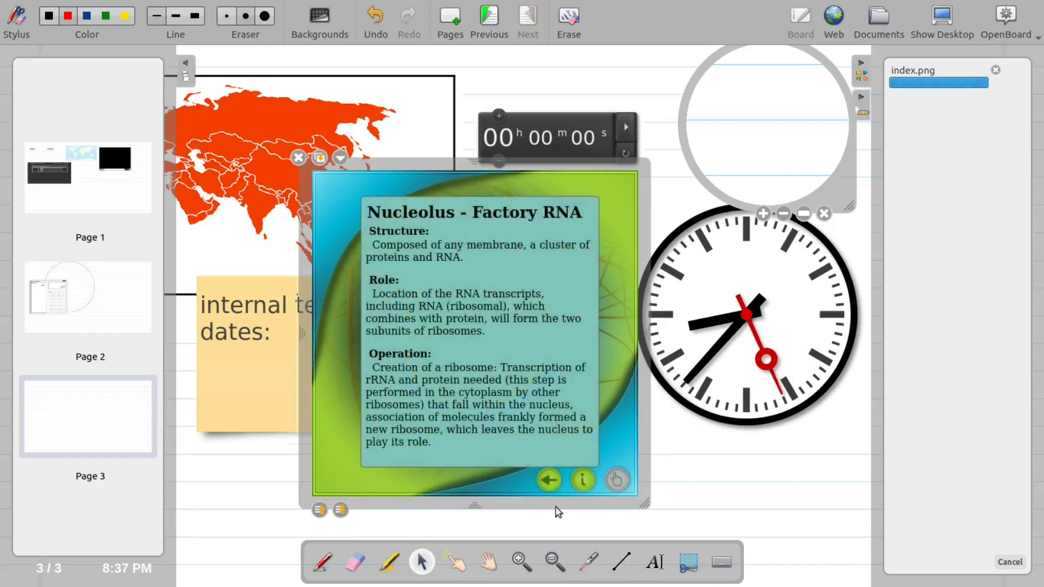
# Return to the whole cell in iCell and open the information on the bright blue round organelle near its lower edge
pyautogui.click(549, 484)
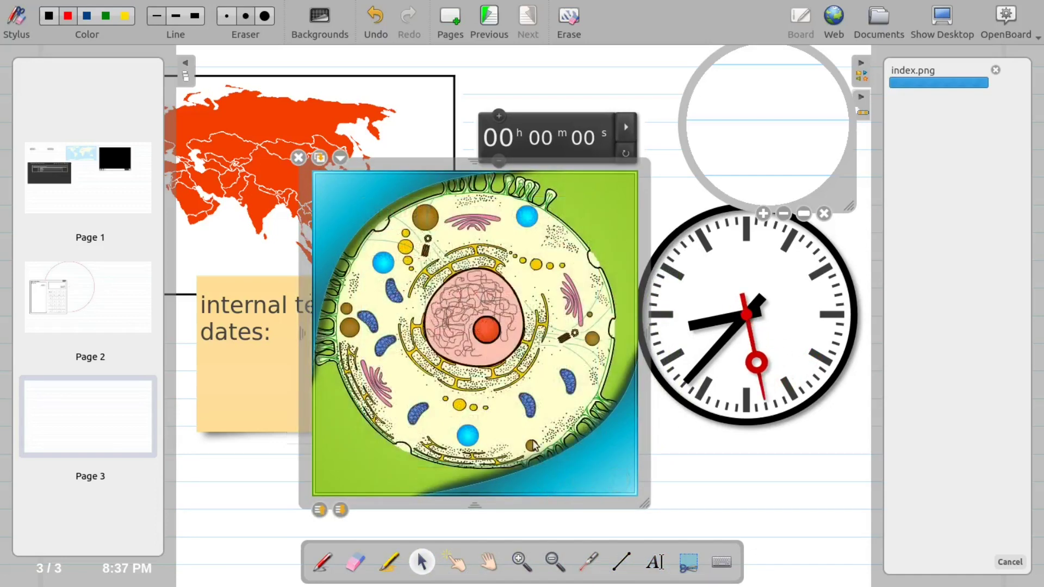
pyautogui.click(474, 441)
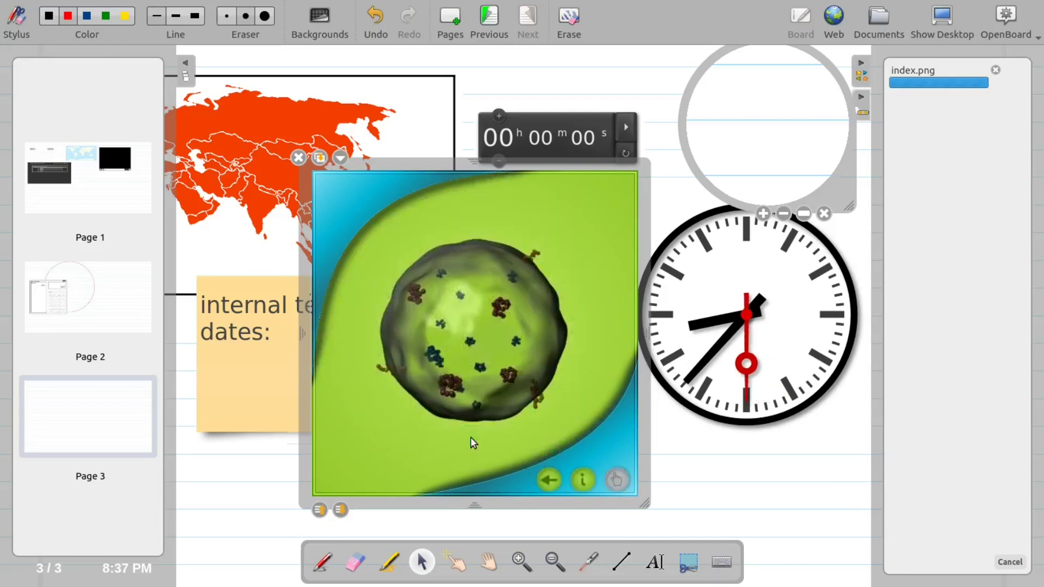
pyautogui.click(584, 481)
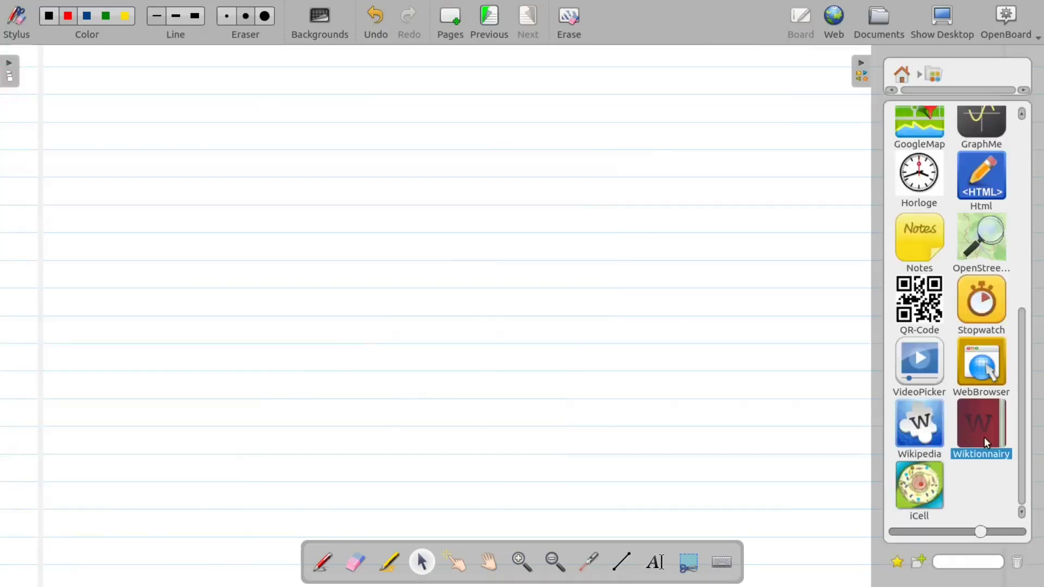
# Place Wiktionary on the blank page and look up the noun definition of "operating system"
pyautogui.moveTo(984, 437); pyautogui.dragTo(393, 221)
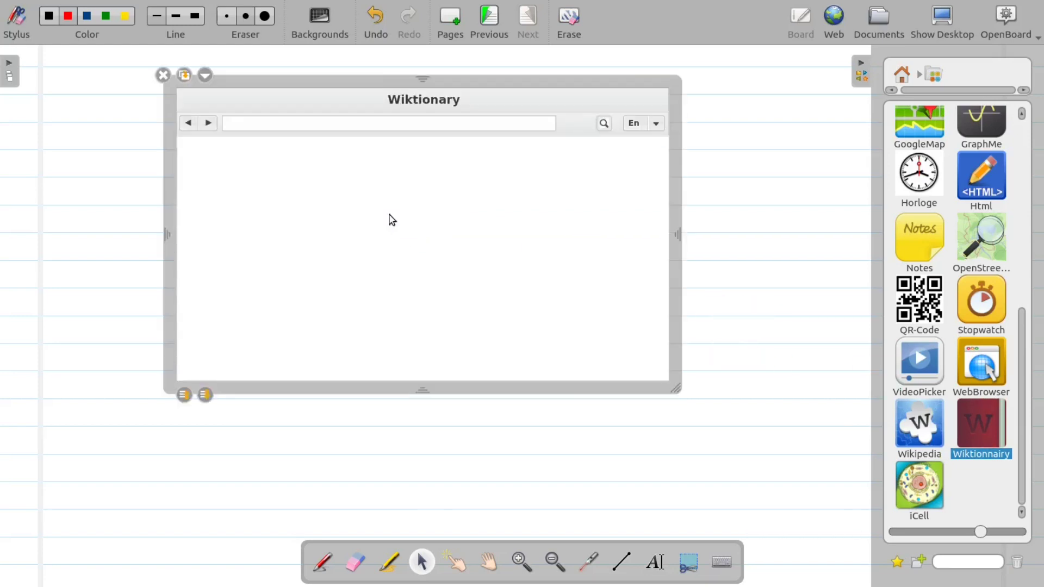
pyautogui.click(417, 128)
pyautogui.write('os')
pyautogui.press('BackSpace')
pyautogui.write('pea')
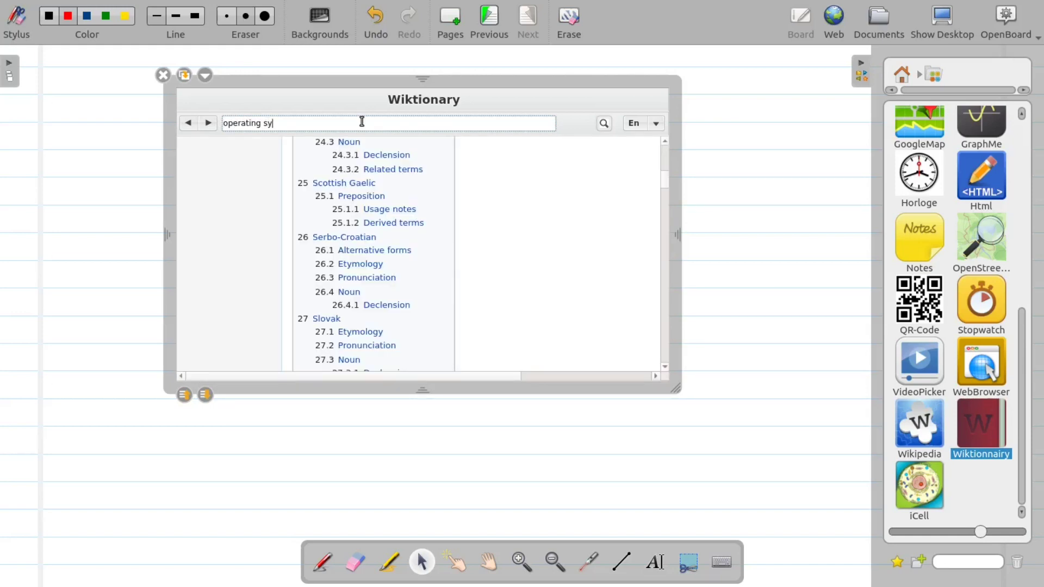
pyautogui.write('tem')
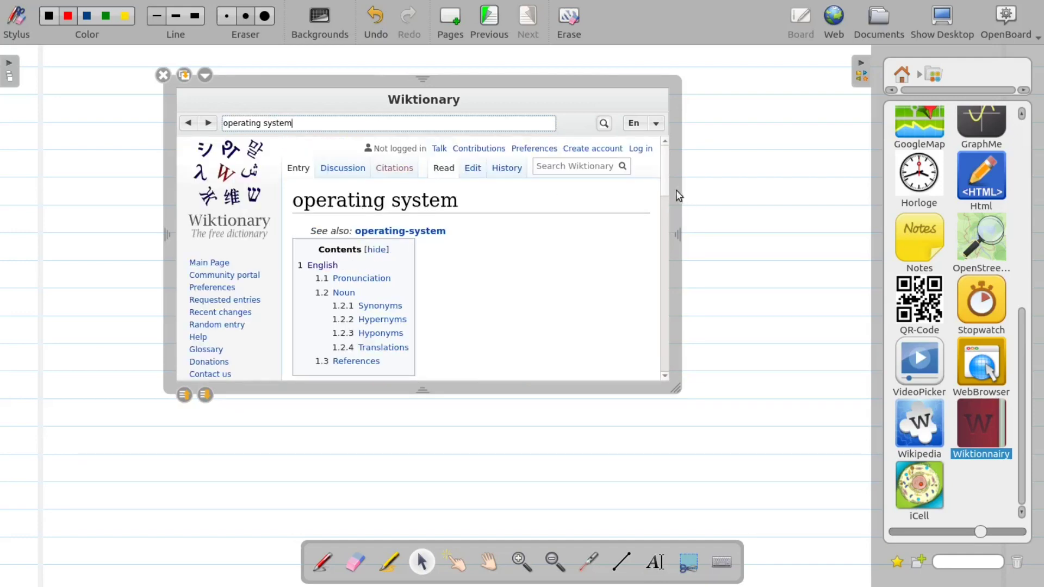
pyautogui.moveTo(662, 184); pyautogui.dragTo(663, 260)
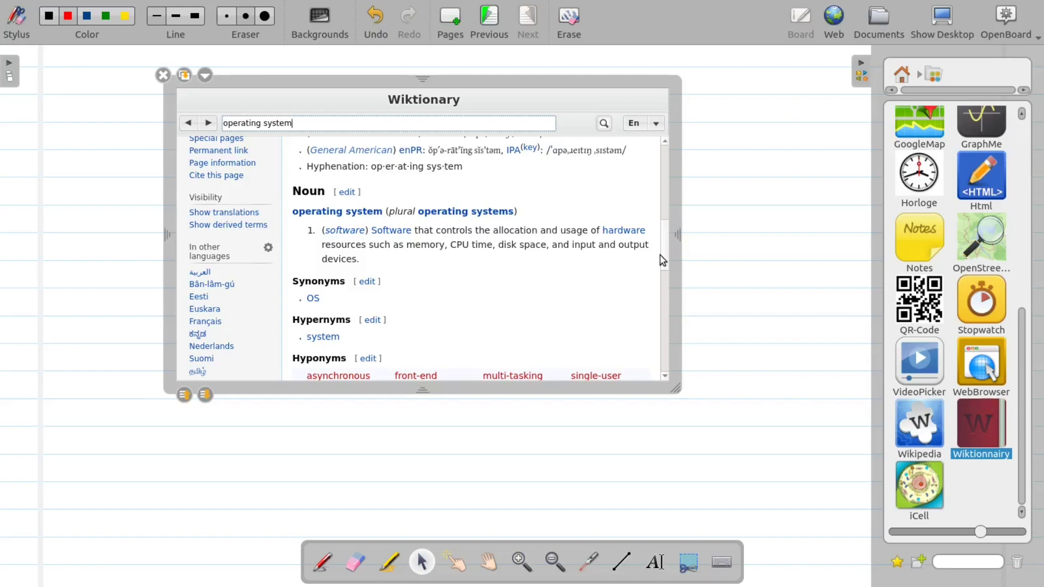
# Show Wiktionary's language choices and shrink the widget in the upper middle of the page
pyautogui.click(656, 123)
pyautogui.click(629, 87)
pyautogui.moveTo(628, 87); pyautogui.dragTo(755, 80)
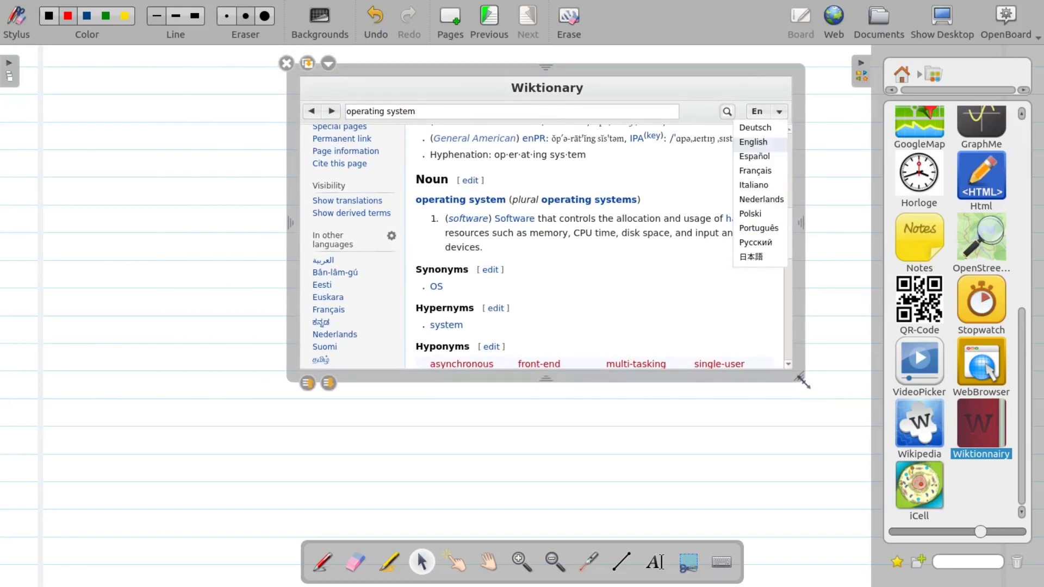
pyautogui.moveTo(803, 380); pyautogui.dragTo(679, 306)
pyautogui.moveTo(919, 304); pyautogui.dragTo(175, 224)
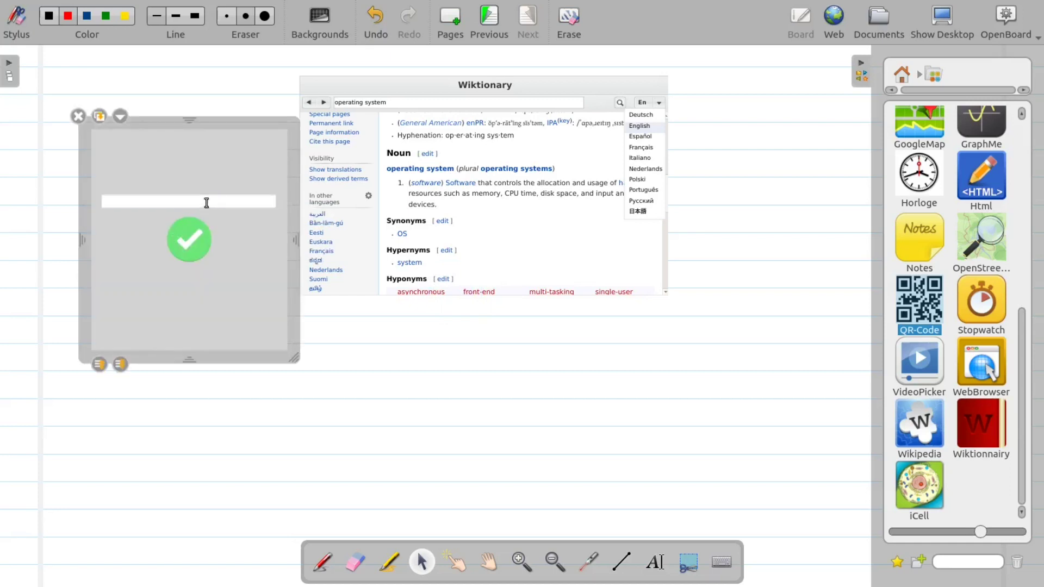
pyautogui.click(207, 203)
pyautogui.write('https://www.youtube.com/watch?v=ymAtXVbotoU&t=33s')
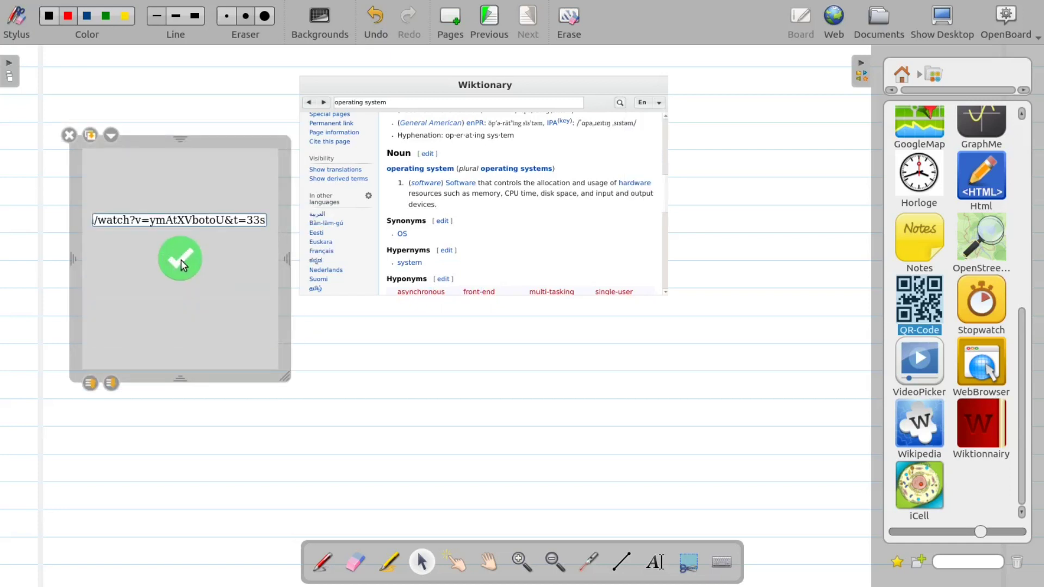
pyautogui.click(183, 260)
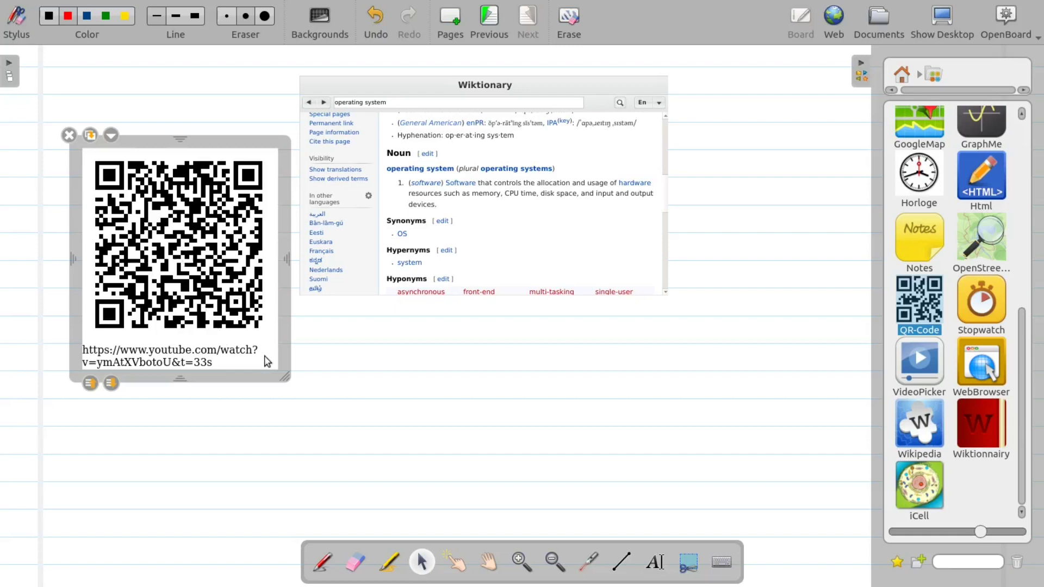
# Enlarge the QR code slightly in the page's upper-left corner and shift Wiktionary farther right
pyautogui.moveTo(288, 381); pyautogui.dragTo(293, 386)
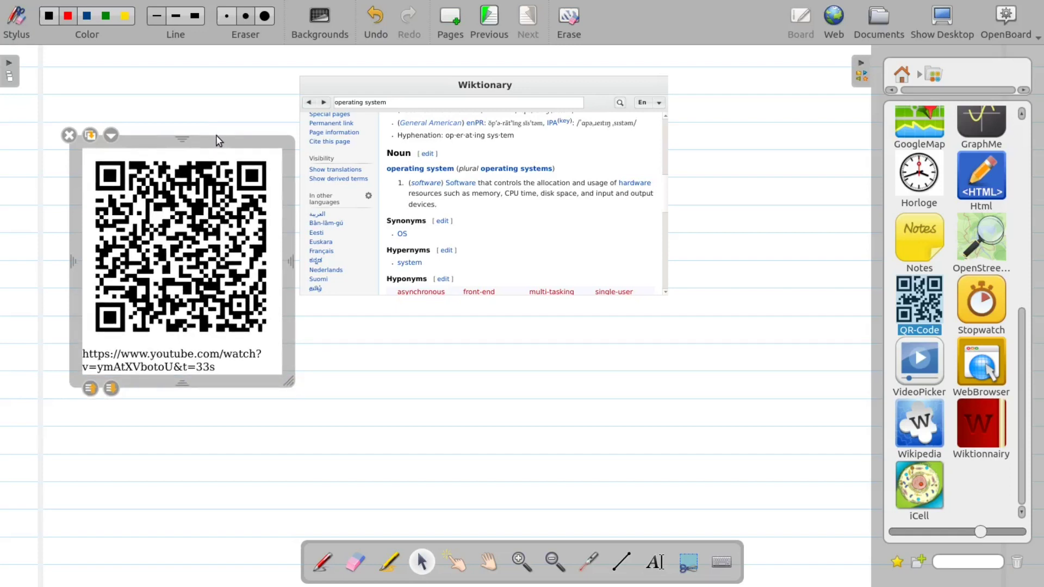
pyautogui.moveTo(218, 146); pyautogui.dragTo(201, 79)
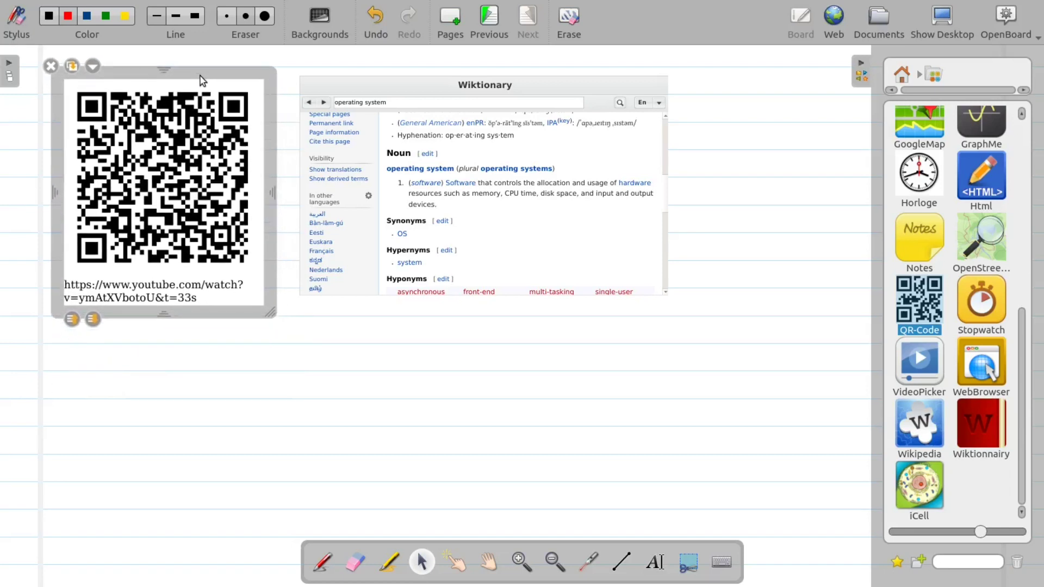
pyautogui.moveTo(373, 86); pyautogui.dragTo(544, 106)
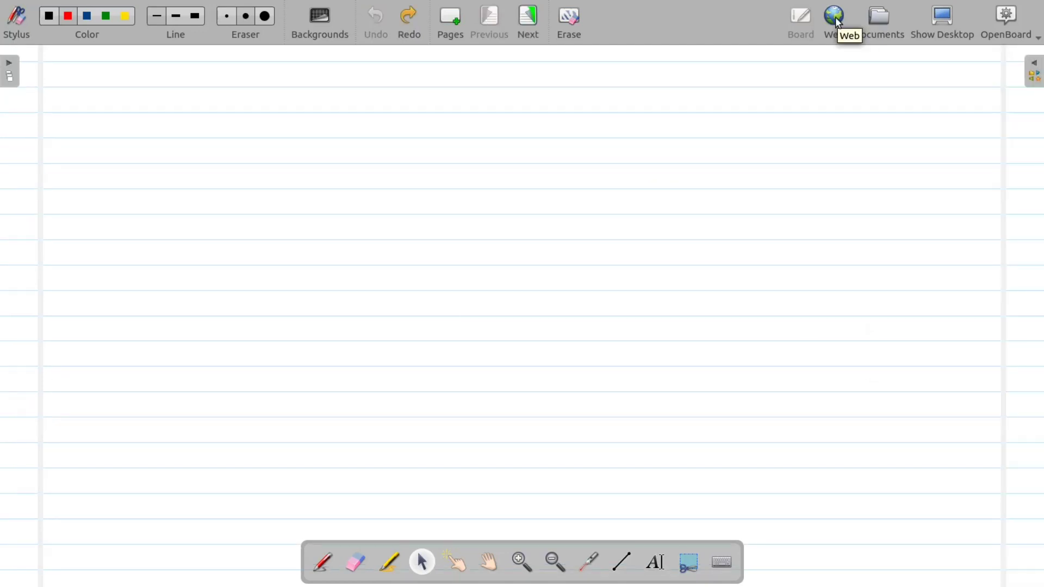
# Switch from the board to the Firefox web browser and open google.com in a new tab
pyautogui.click(839, 22)
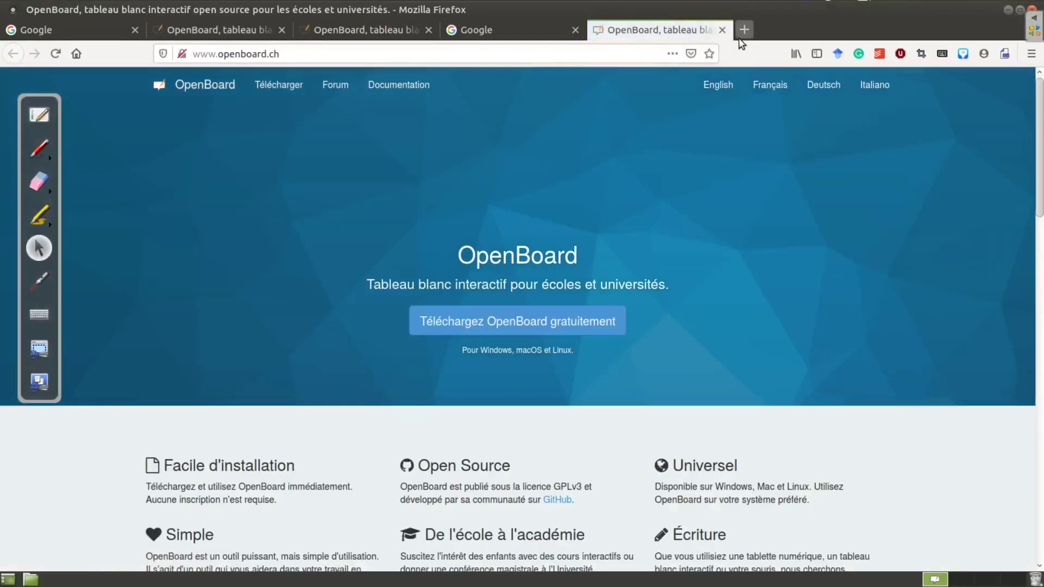
pyautogui.click(743, 30)
pyautogui.write('google.com/')
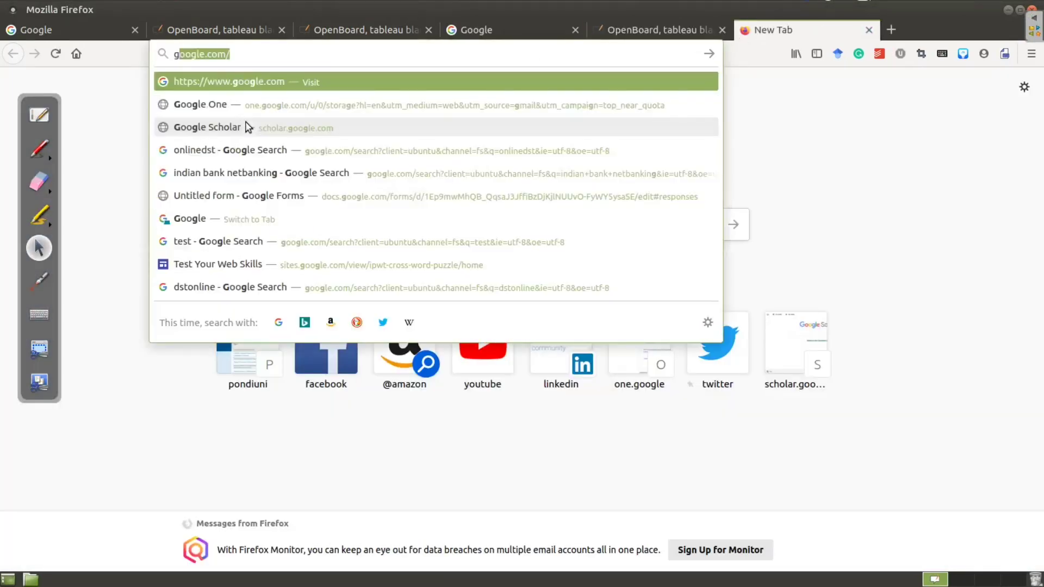
pyautogui.press('Return')
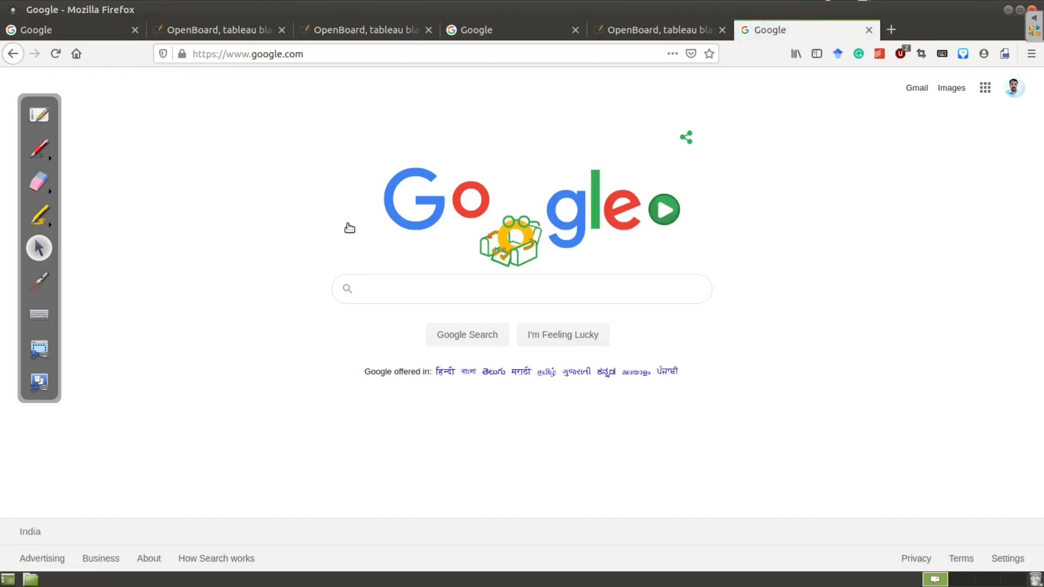
# Search Google for "pondicherry" using the suggested search term
pyautogui.write('pond')
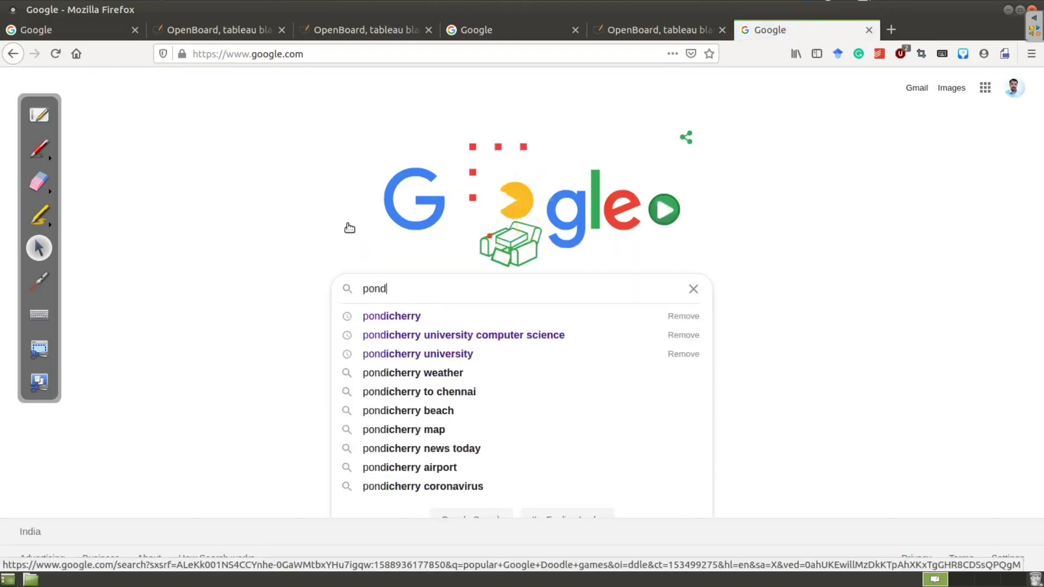
pyautogui.press('Down')
pyautogui.press('Return')
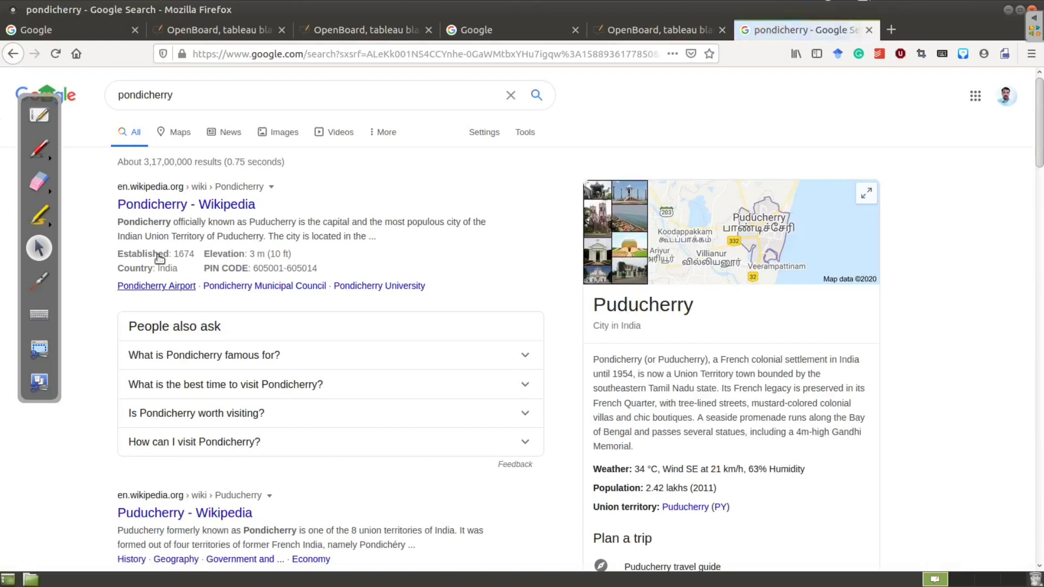
# Draw a red pen stroke beside the first Pondicherry - Wikipedia result and highlight the start of its description in yellow
pyautogui.click(40, 148)
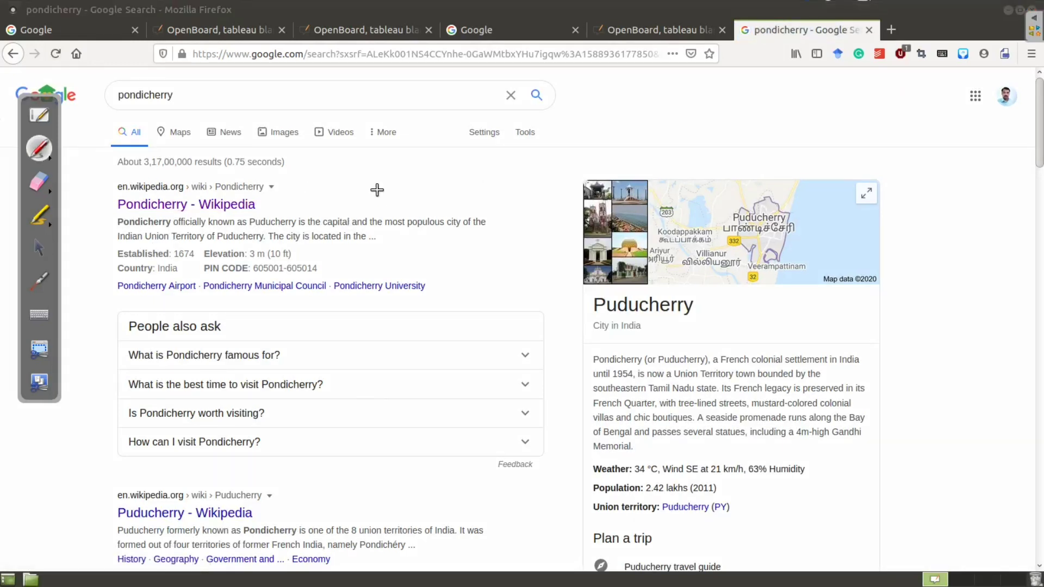
pyautogui.moveTo(377, 190); pyautogui.dragTo(275, 199)
pyautogui.click(39, 218)
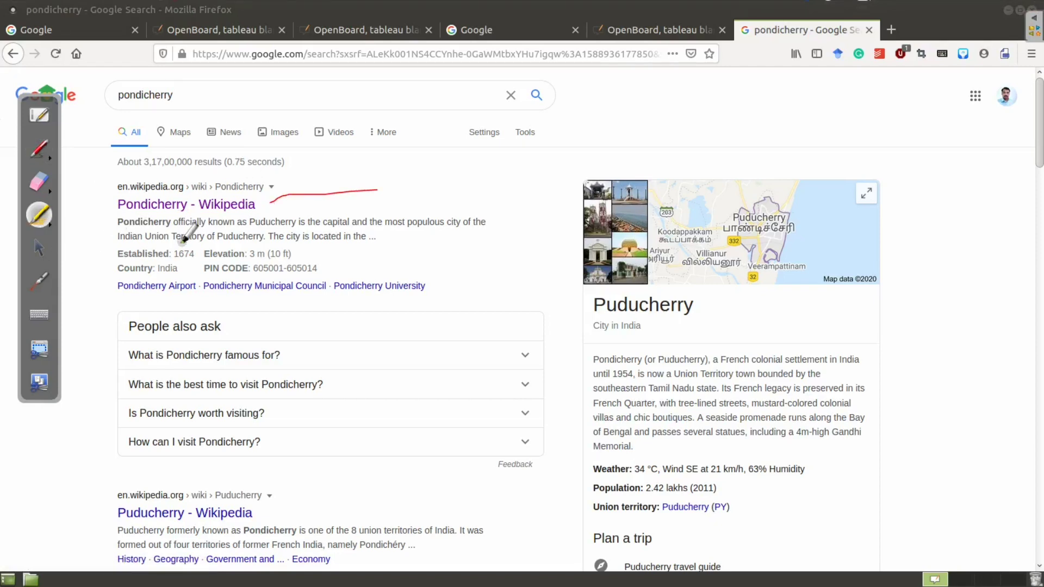
pyautogui.moveTo(172, 229); pyautogui.dragTo(323, 223)
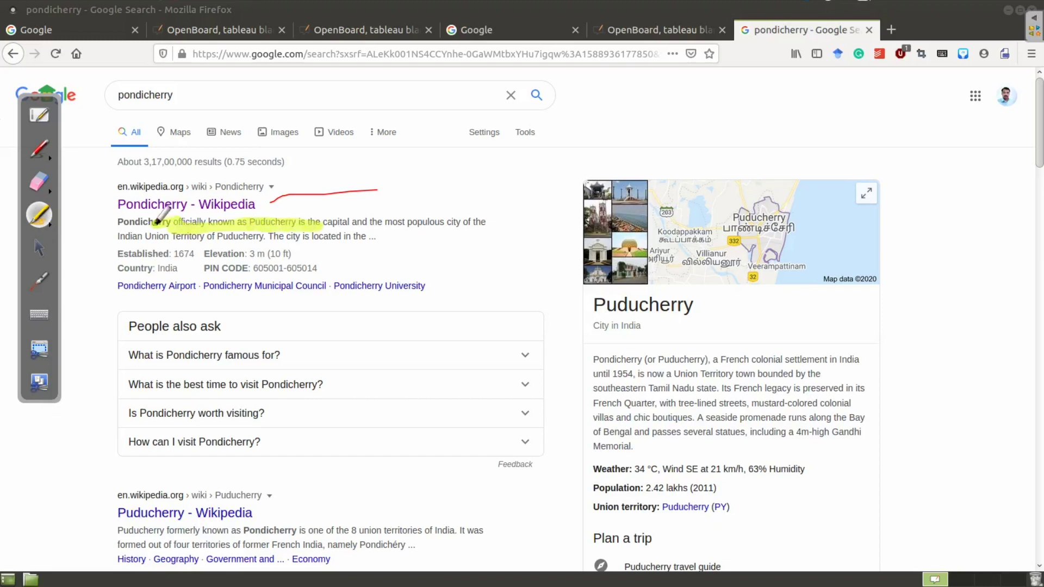
pyautogui.moveTo(153, 221); pyautogui.dragTo(201, 211)
# Open the Pondicherry - Wikipedia article and capture its infobox photo collage onto the current board page
pyautogui.click(201, 211)
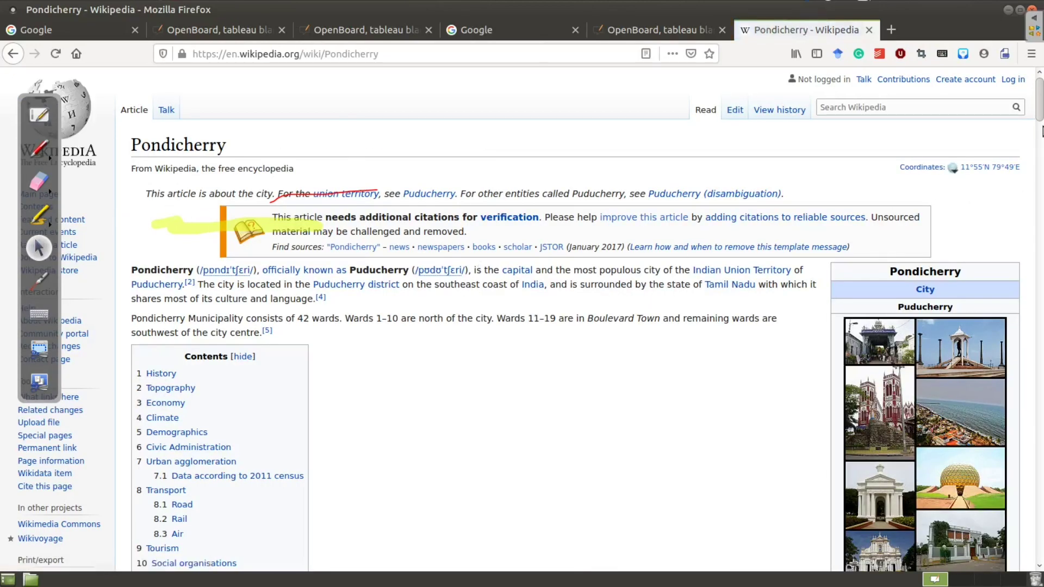
pyautogui.scroll(-3, 1040, 133)
pyautogui.scroll(-4, 1040, 133)
pyautogui.scroll(2, 1041, 136)
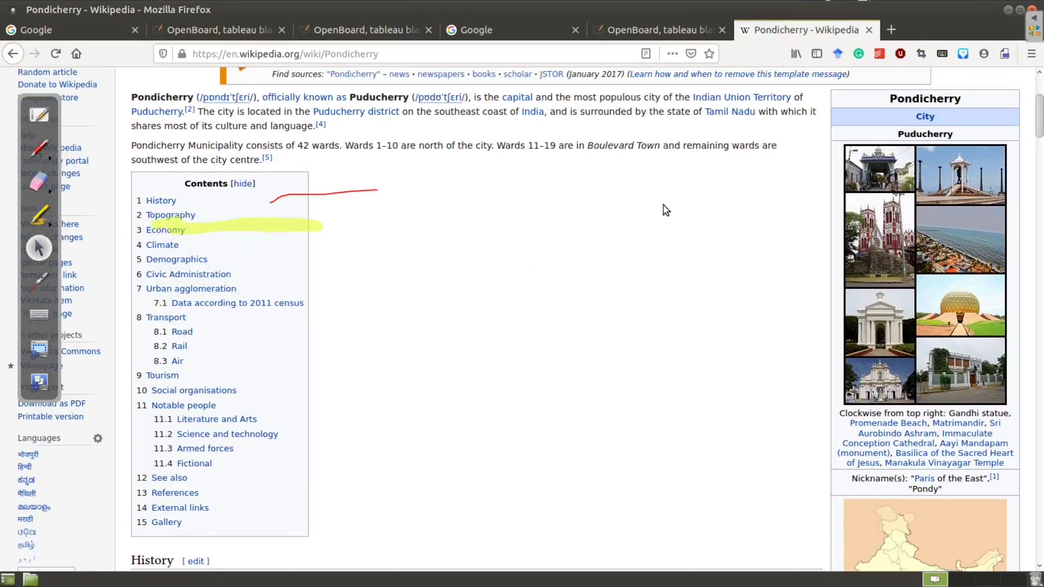
pyautogui.click(42, 350)
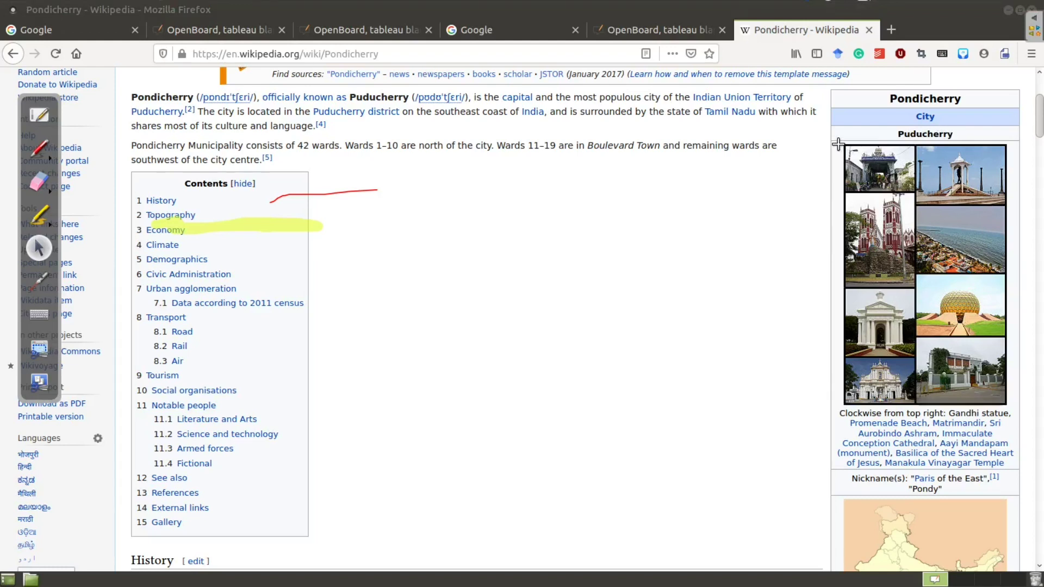
pyautogui.moveTo(839, 145); pyautogui.dragTo(1010, 407)
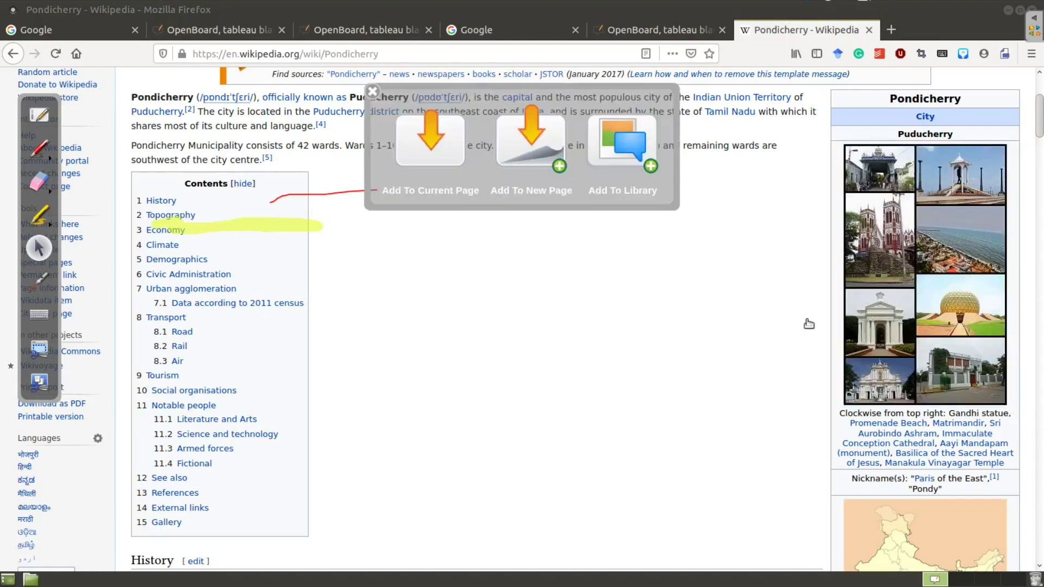
pyautogui.click(436, 150)
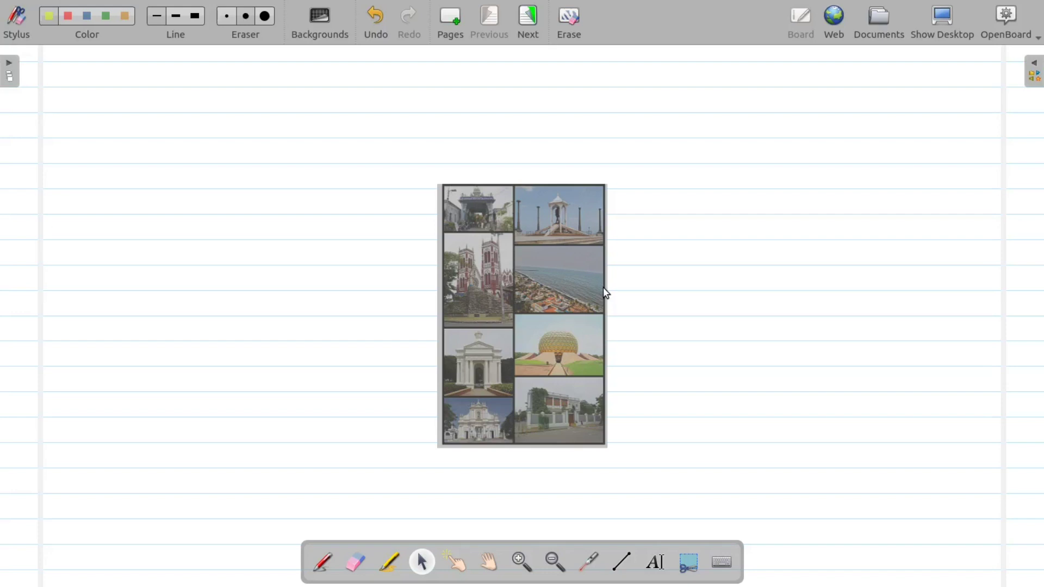
# Import 60-62_Web App Security_April 2020.pdf from the home folder as a document and open its page 1 on the board
pyautogui.hotkey('ctrl', 'n')
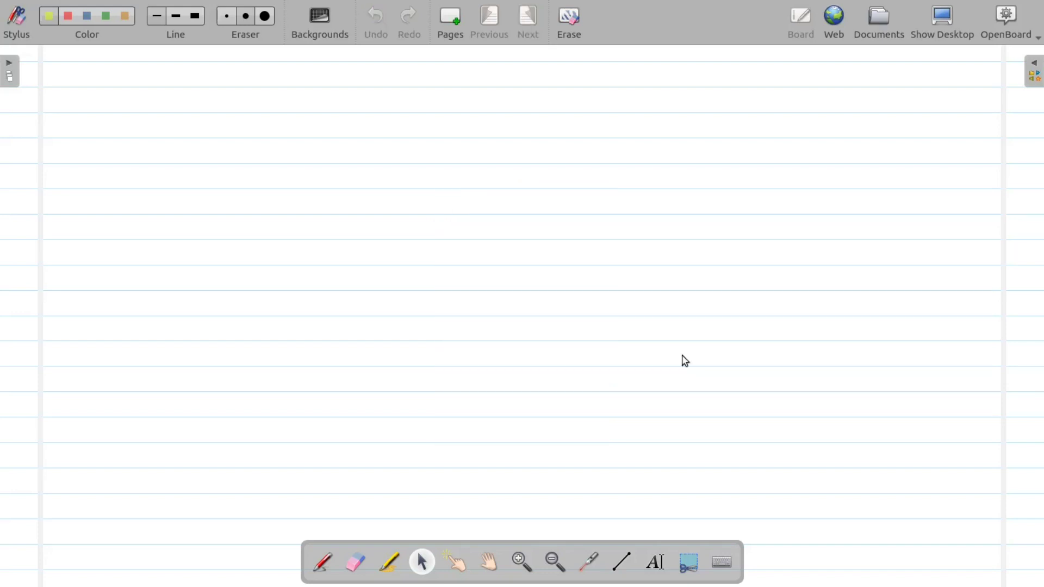
pyautogui.click(879, 25)
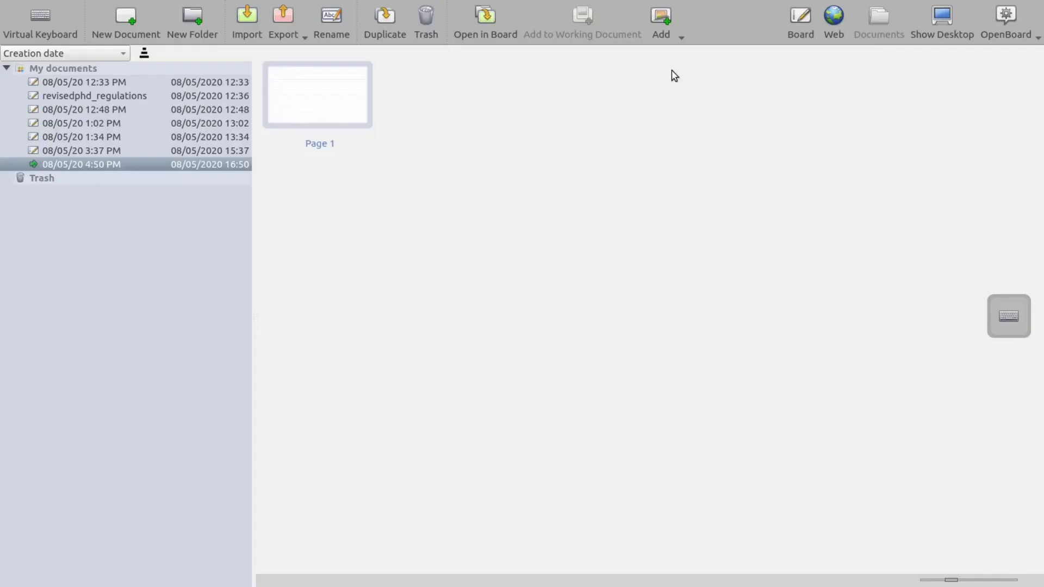
pyautogui.click(247, 34)
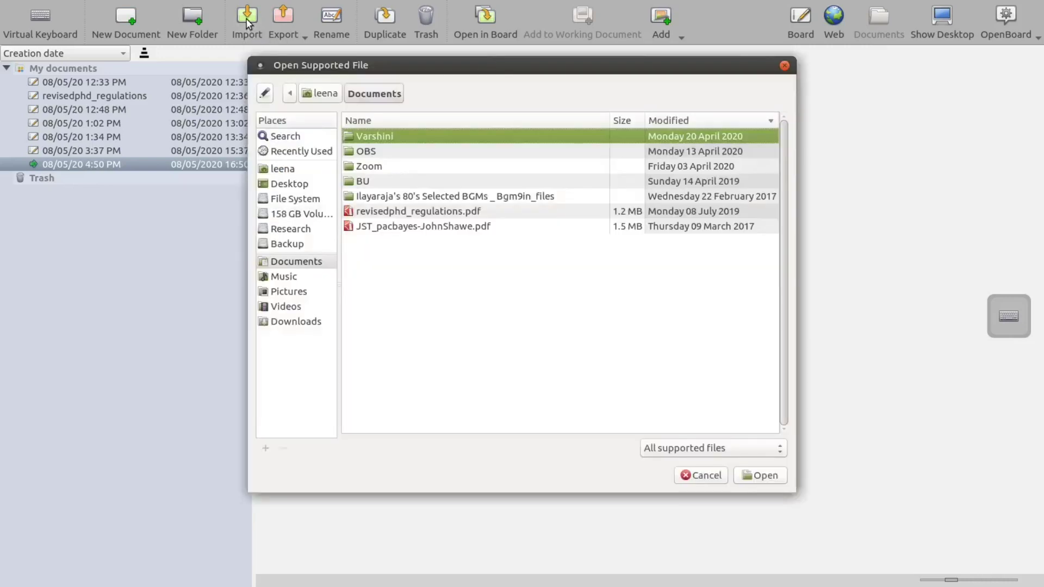
pyautogui.click(299, 170)
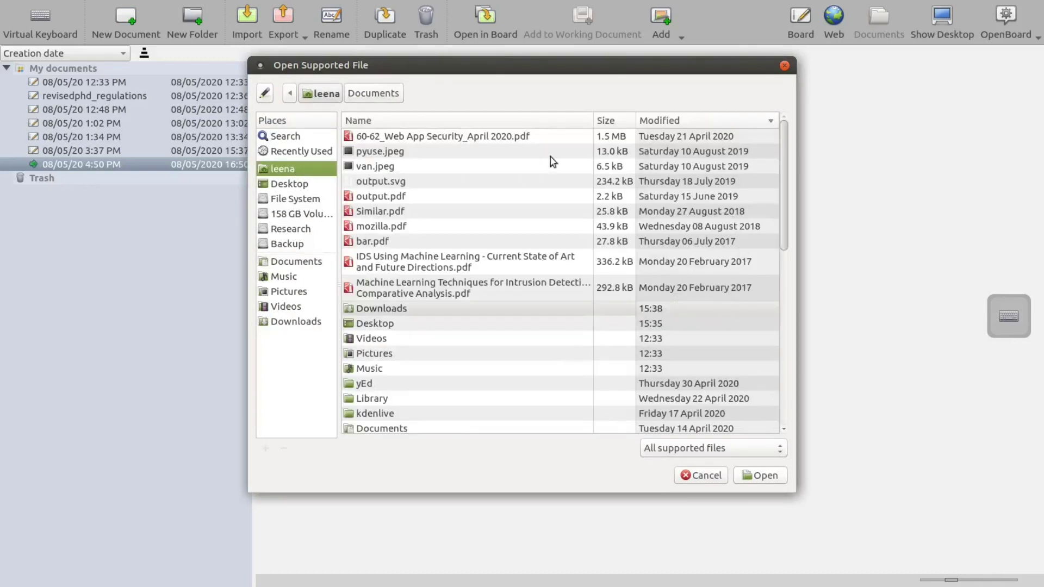
pyautogui.click(532, 139)
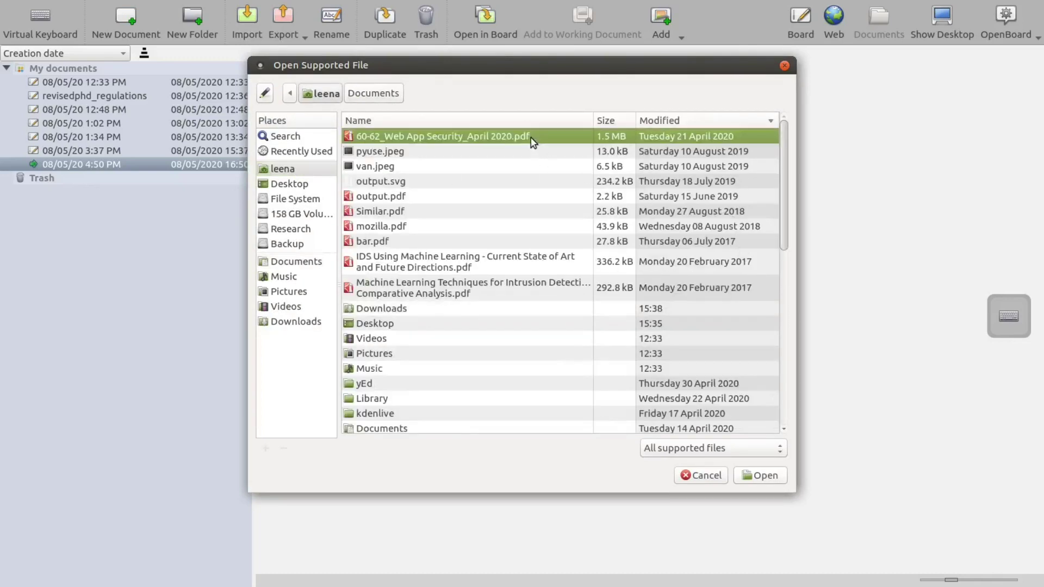
pyautogui.click(754, 477)
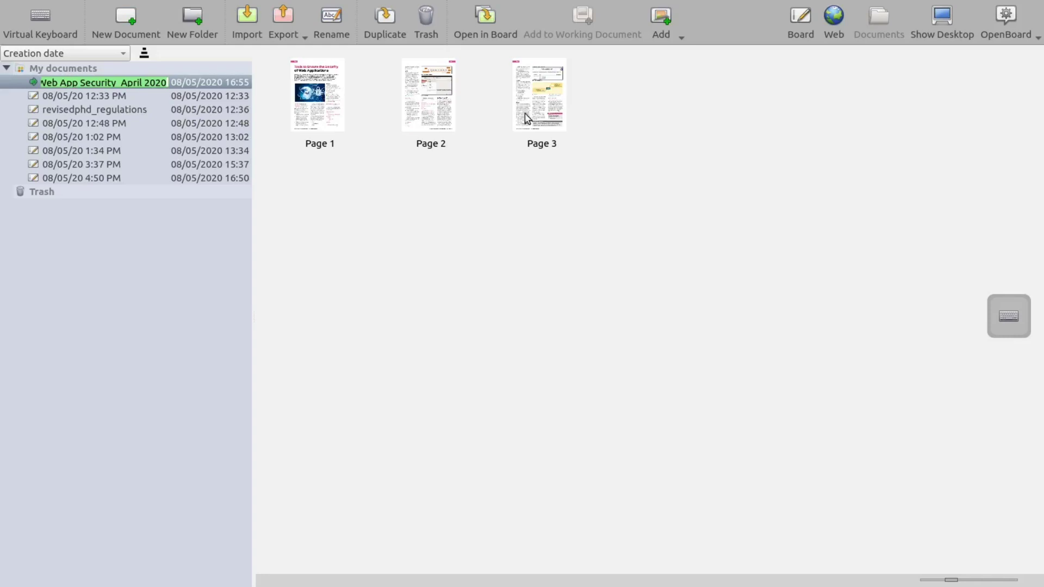
pyautogui.doubleClick(334, 128)
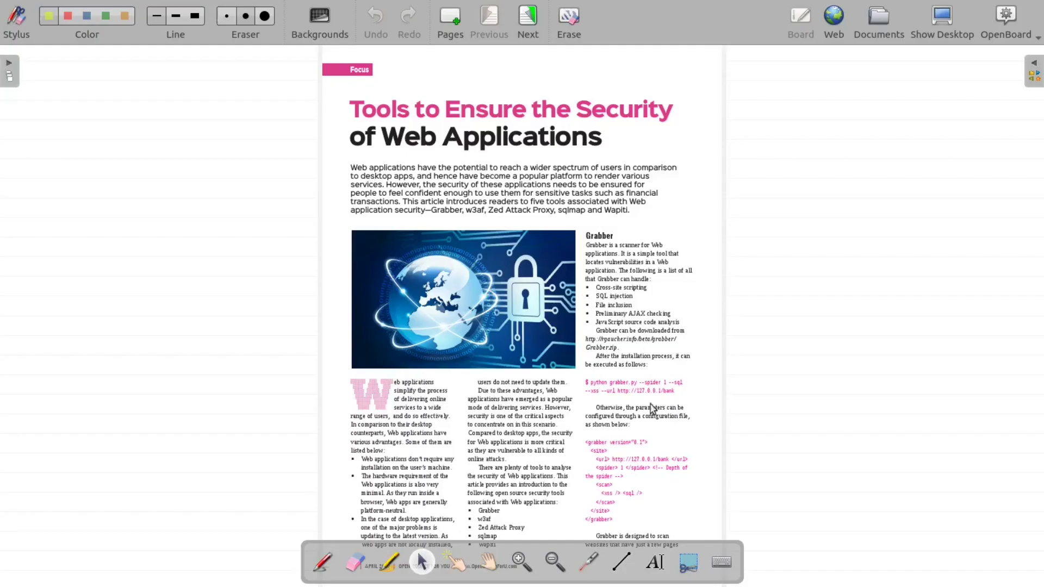
# Highlight "Zed Attack Proxy, sqlmap and Wapiti." in yellow in the article's introduction
pyautogui.click(519, 563)
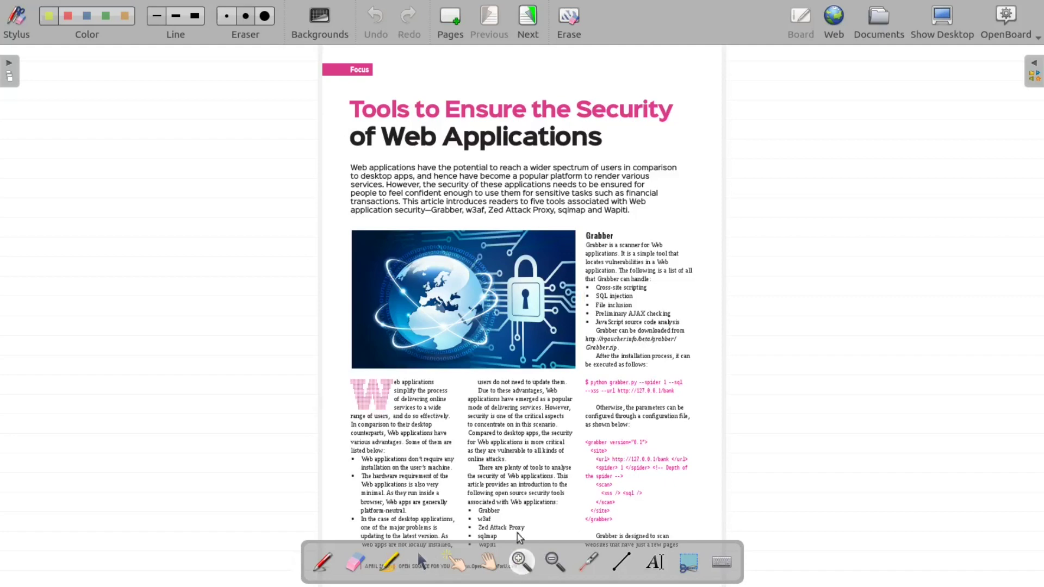
pyautogui.click(522, 360)
pyautogui.click(522, 360)
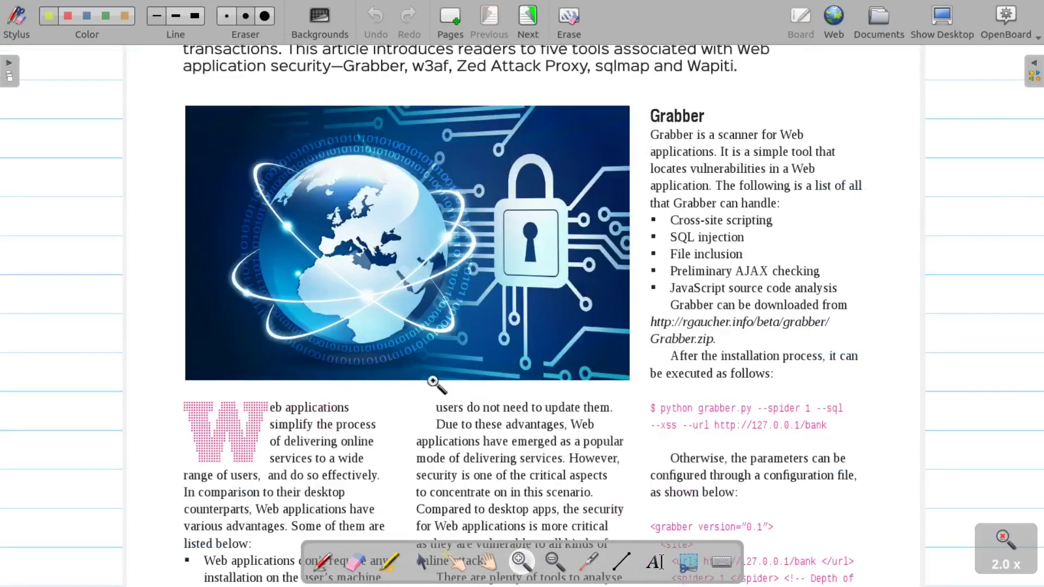
pyautogui.click(395, 559)
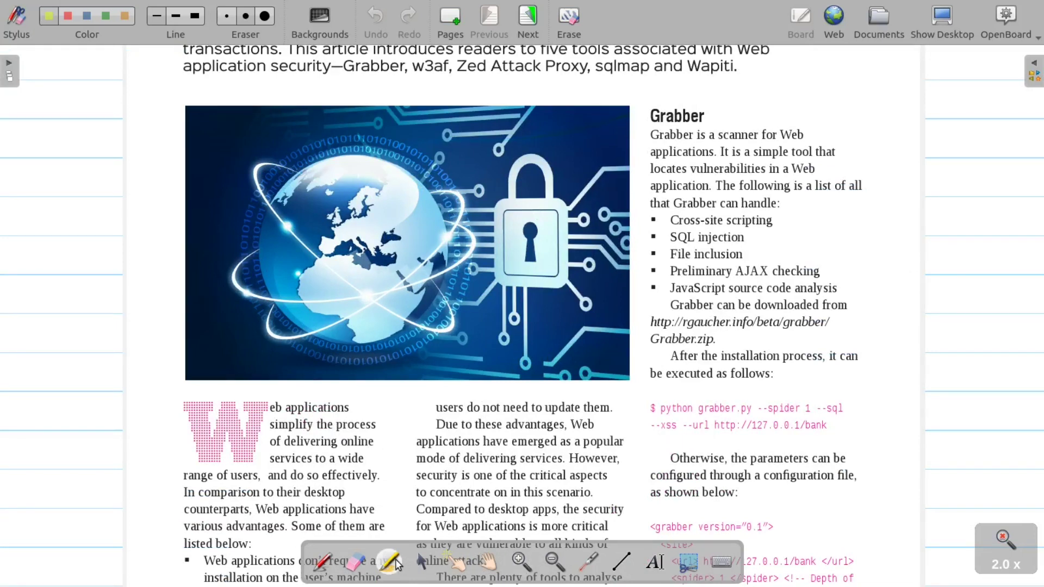
pyautogui.moveTo(457, 65); pyautogui.dragTo(751, 69)
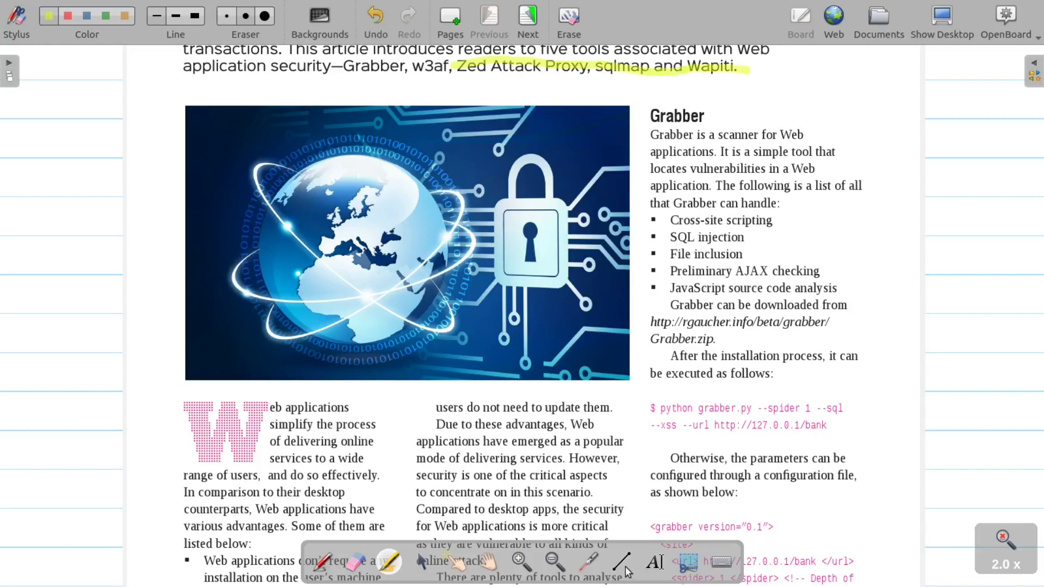
# Add the text "Article" just above and to the right of the Grabber heading
pyautogui.click(590, 562)
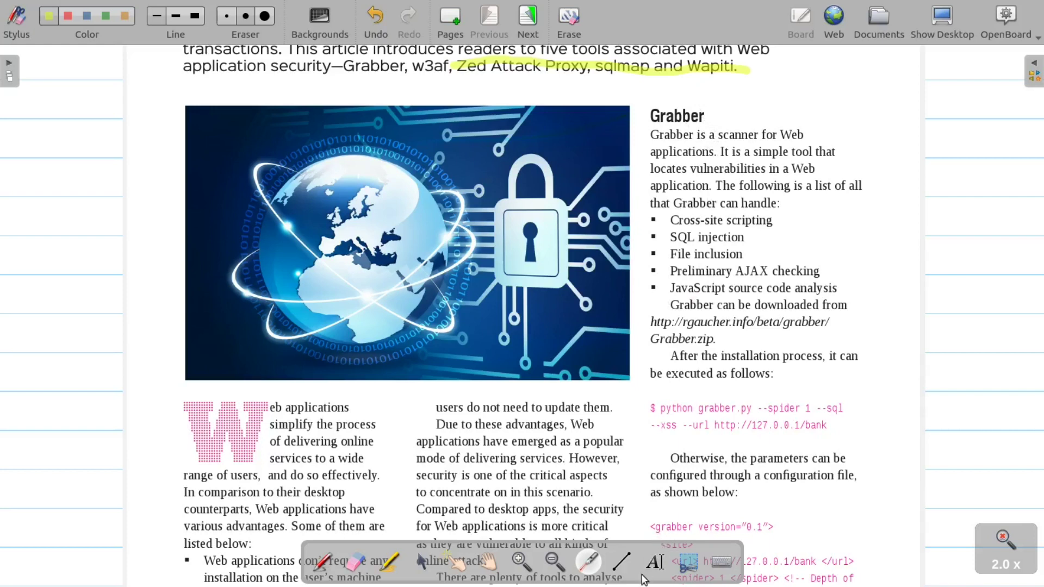
pyautogui.click(658, 568)
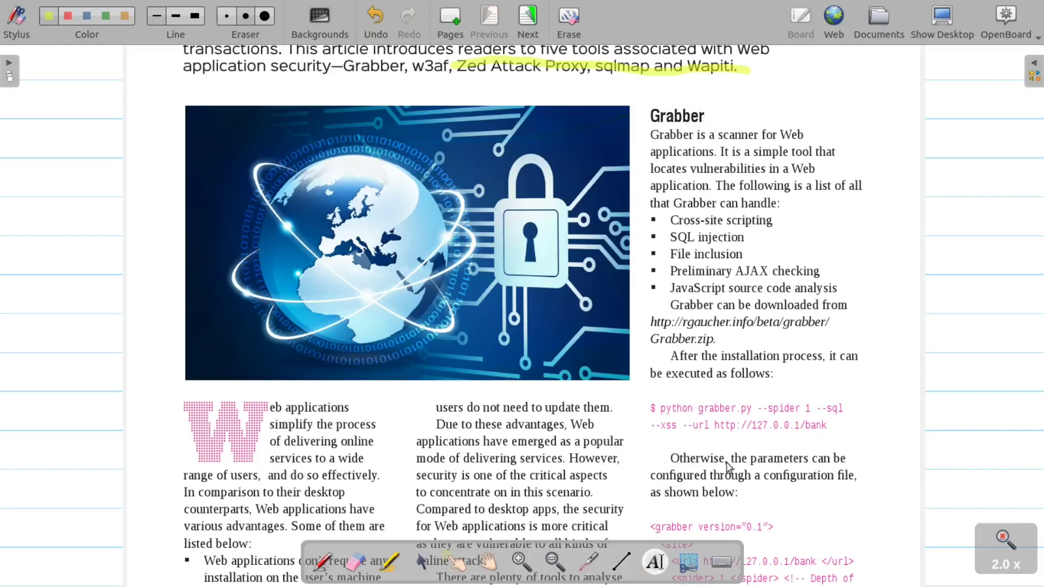
pyautogui.click(782, 93)
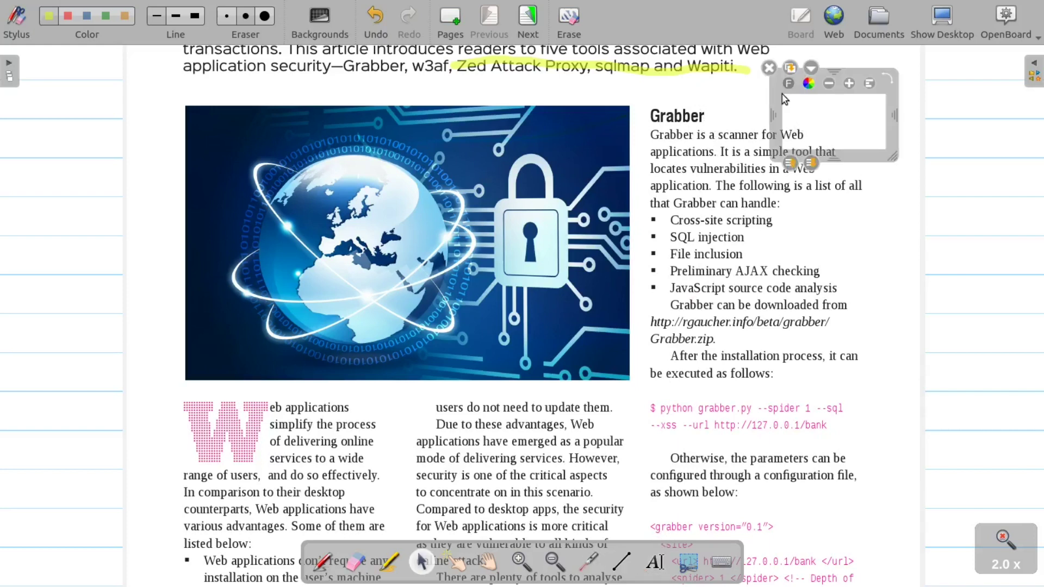
pyautogui.write('Article')
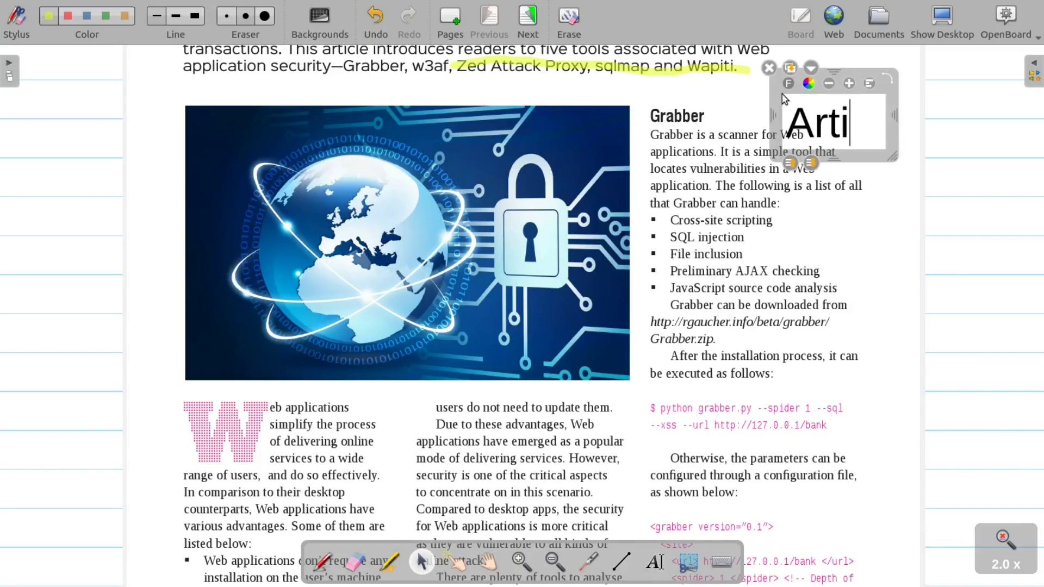
pyautogui.click(853, 105)
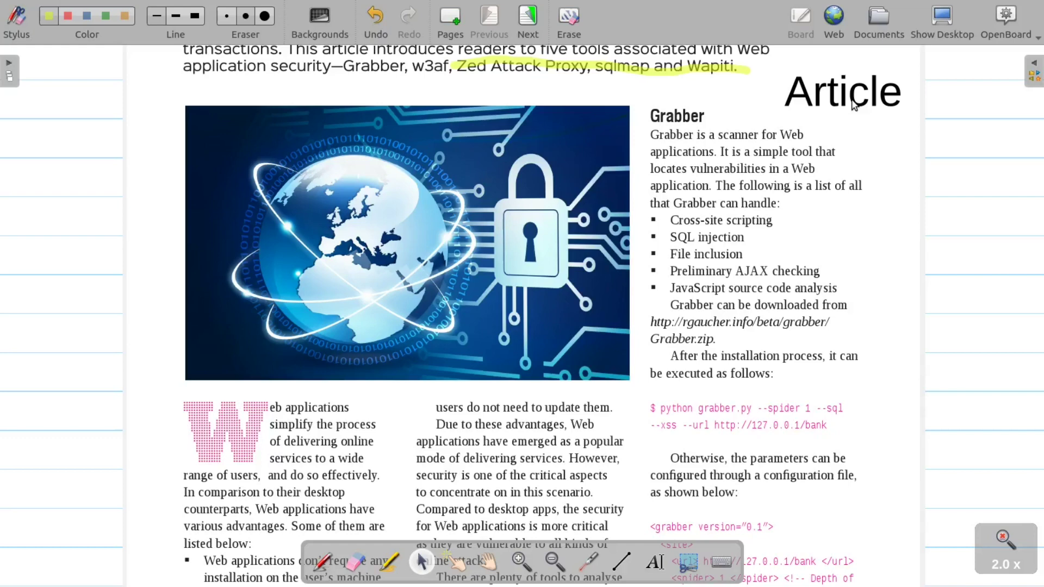
# Display the Podcast recording controls on the board
pyautogui.click(1038, 37)
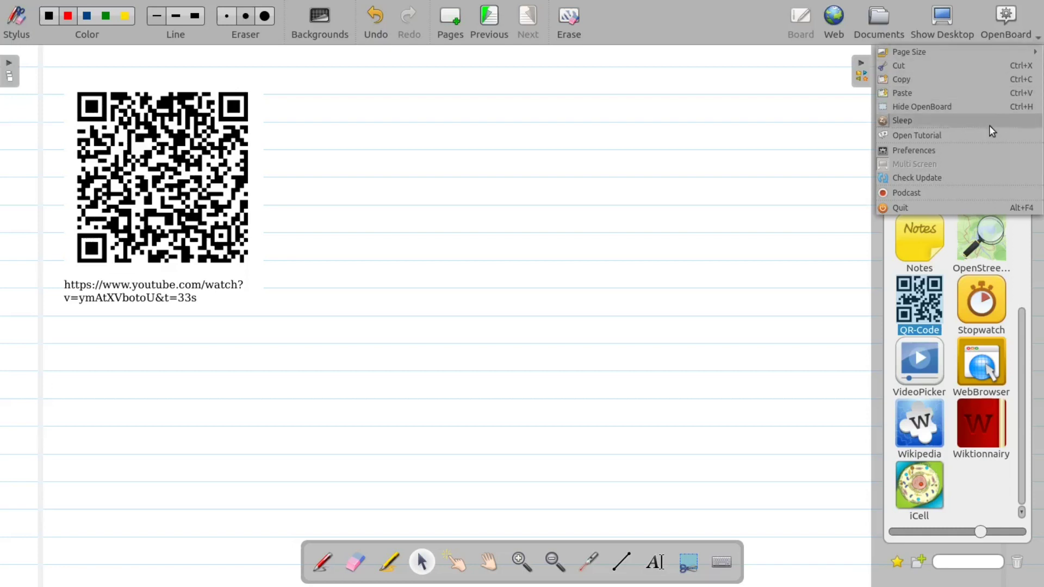
pyautogui.click(958, 195)
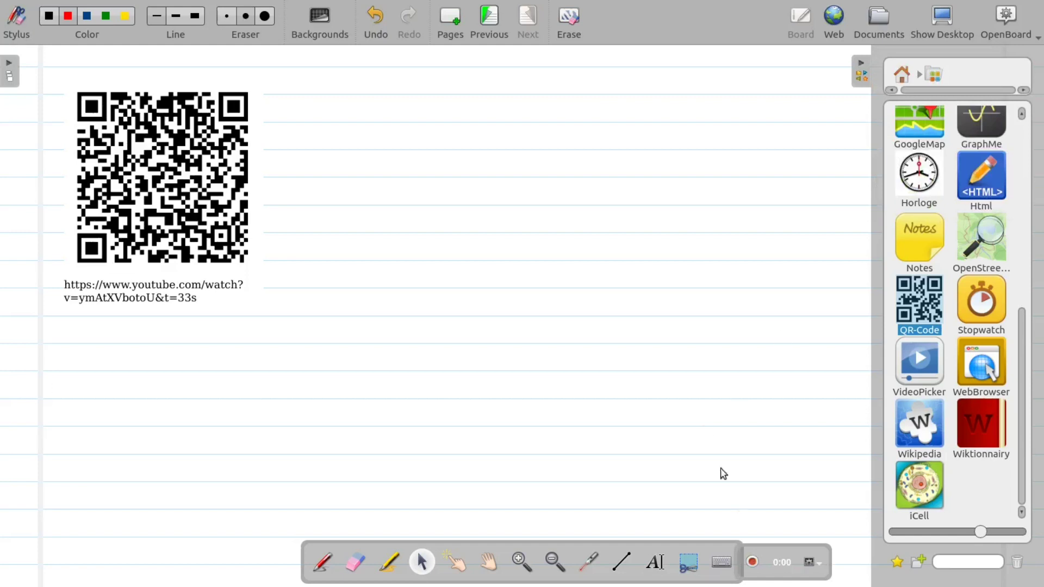